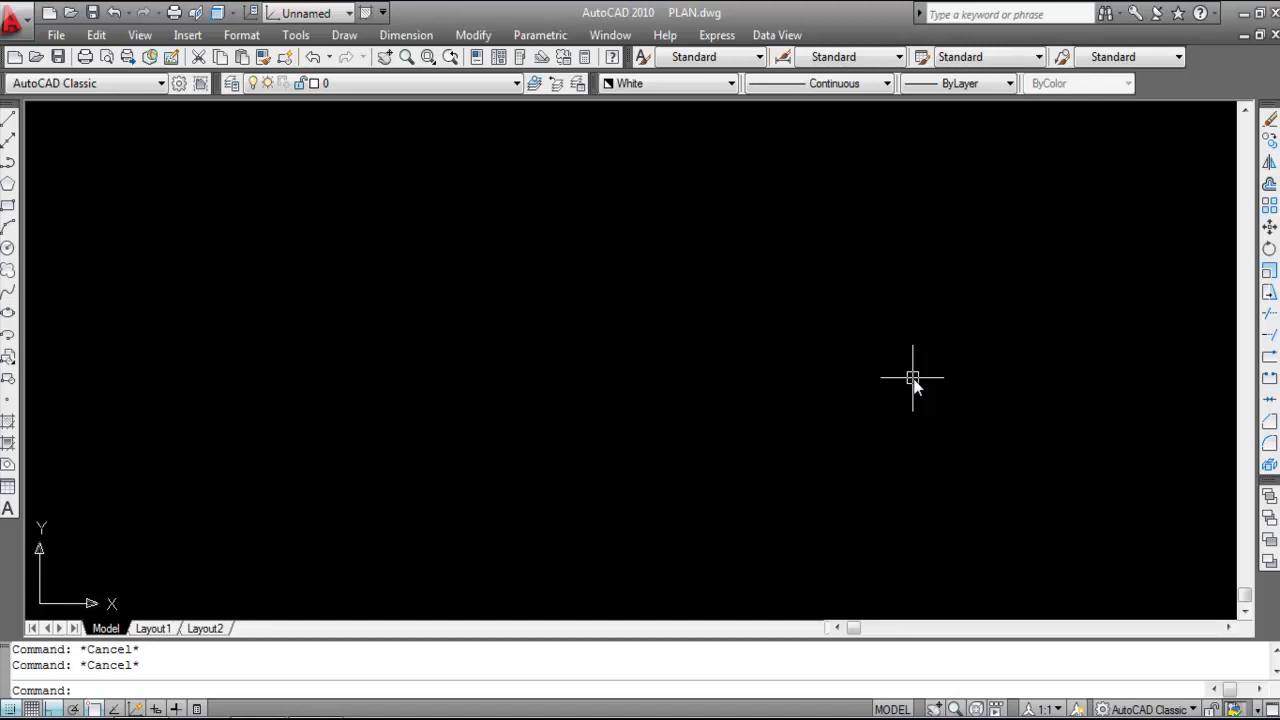
Draw one horizontal base line across the middle of the drawing area with Ortho on
text(L)
key(Return)
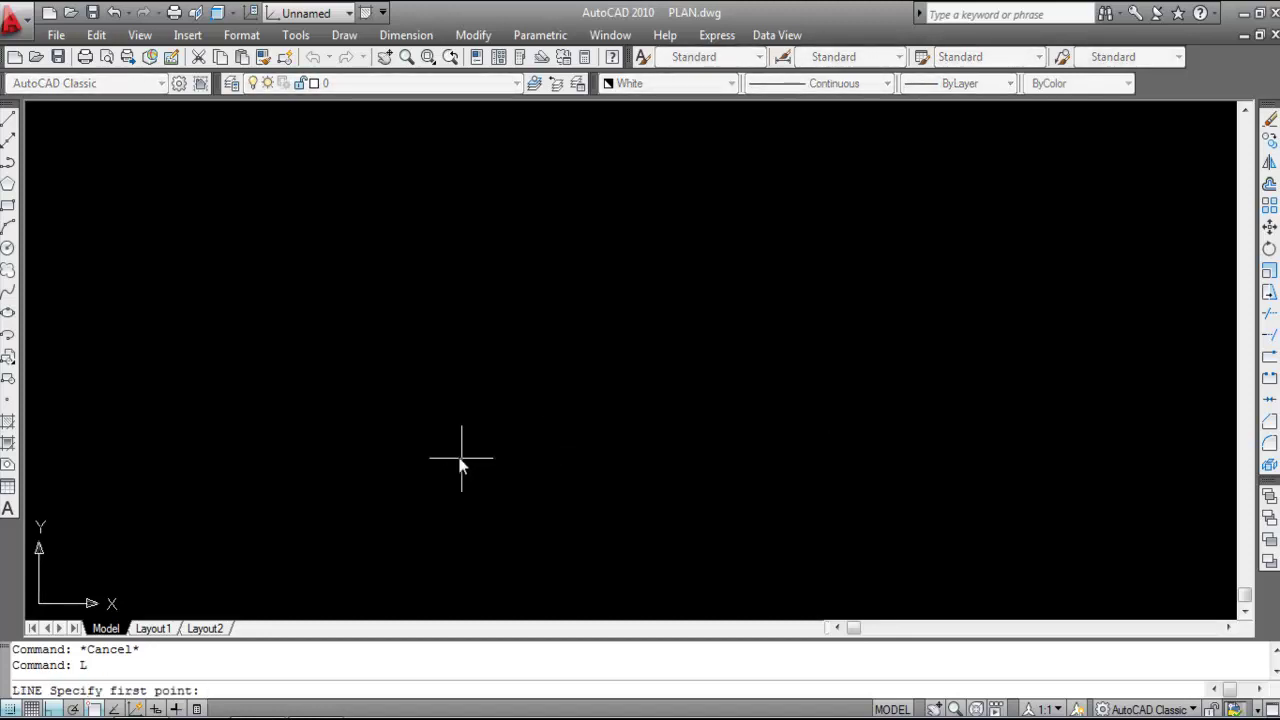
click(451, 434)
click(769, 434)
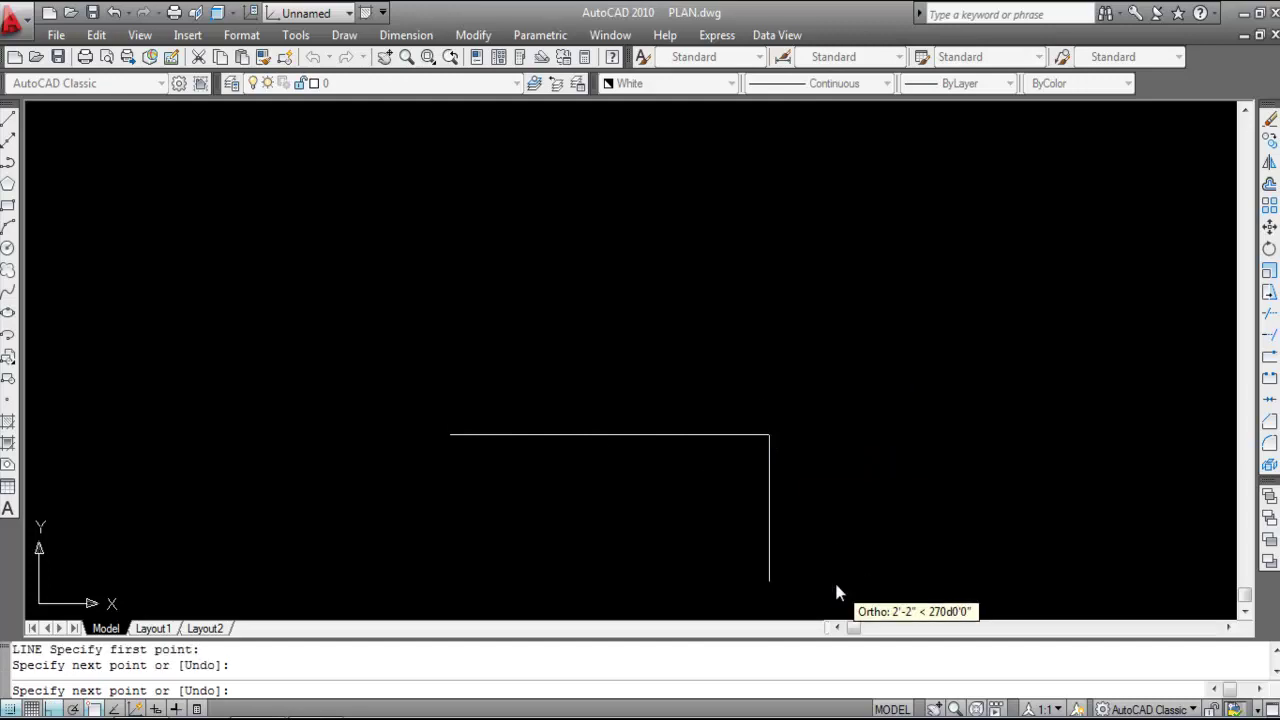
key(Escape)
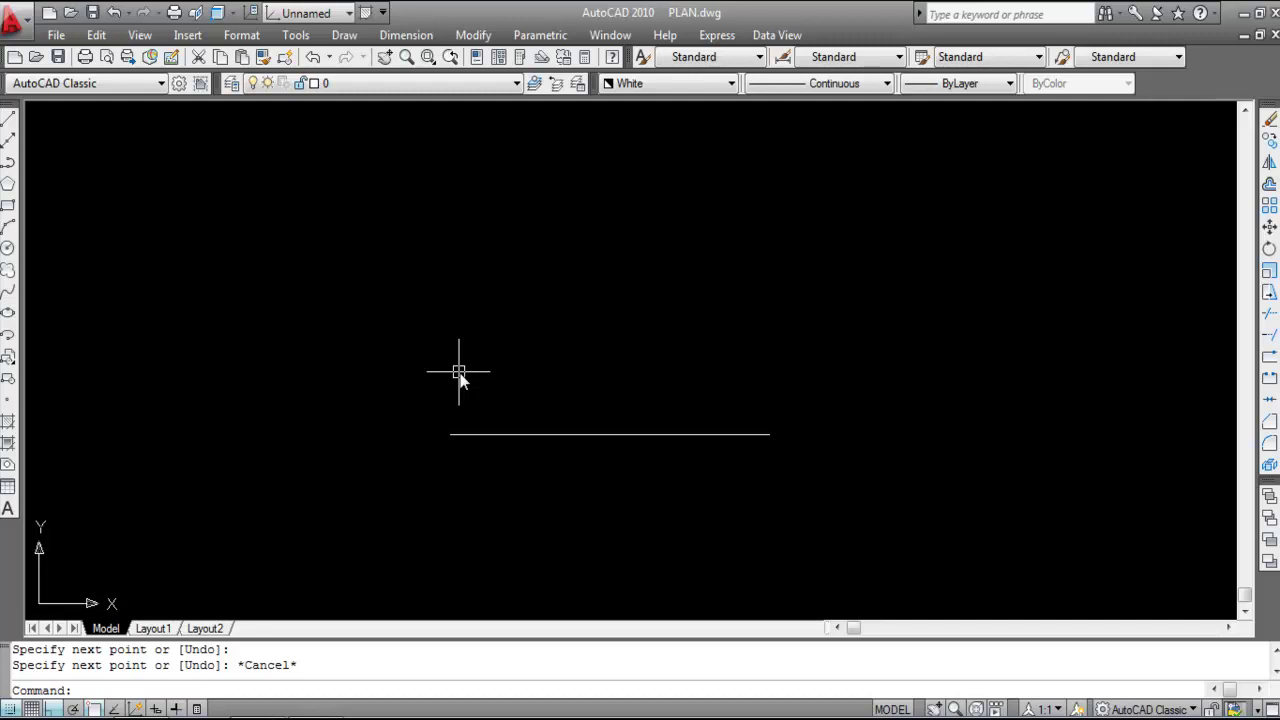
text(l)
key(Return)
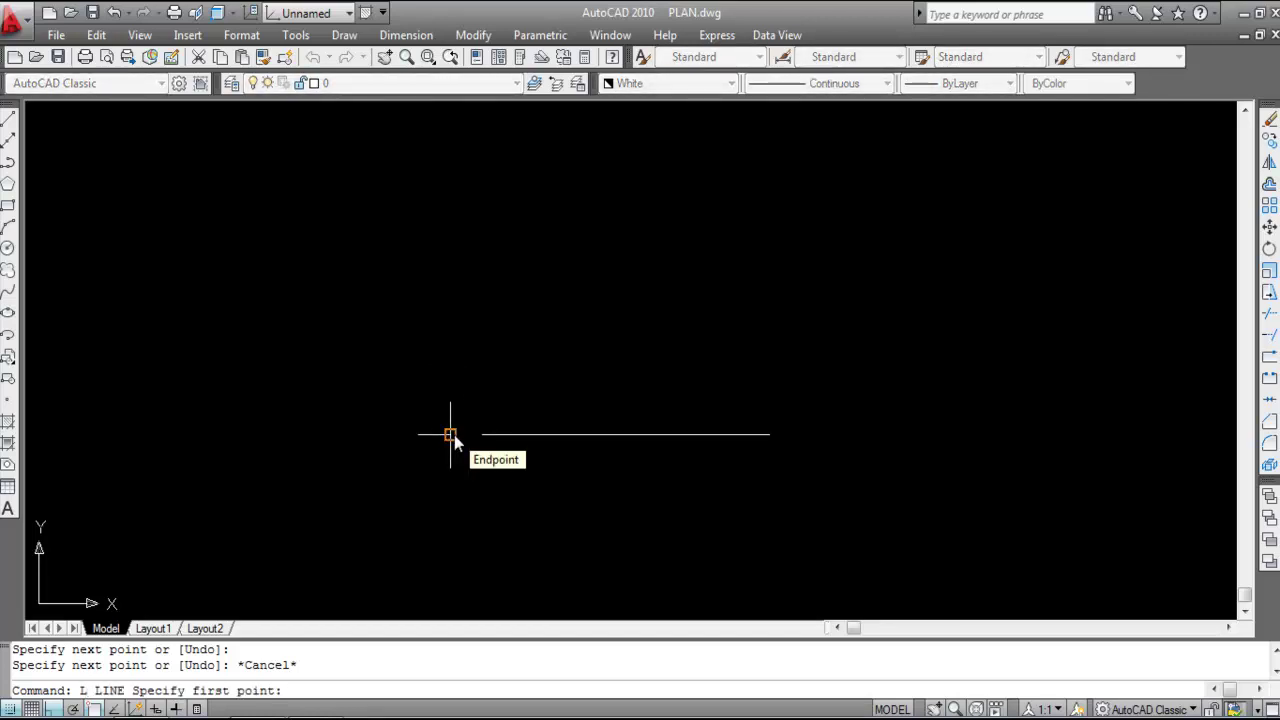
click(450, 435)
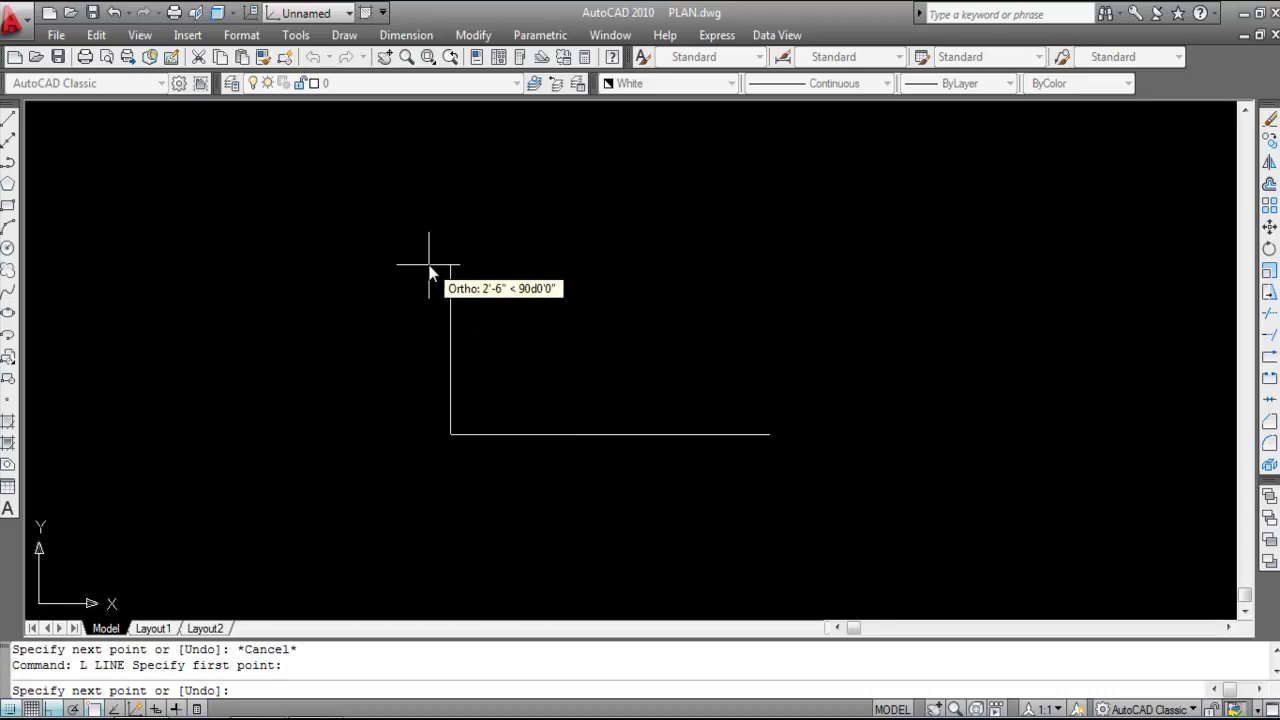
text(@)
text(15')
text(<)
text(60D)
text(10')
text(5")
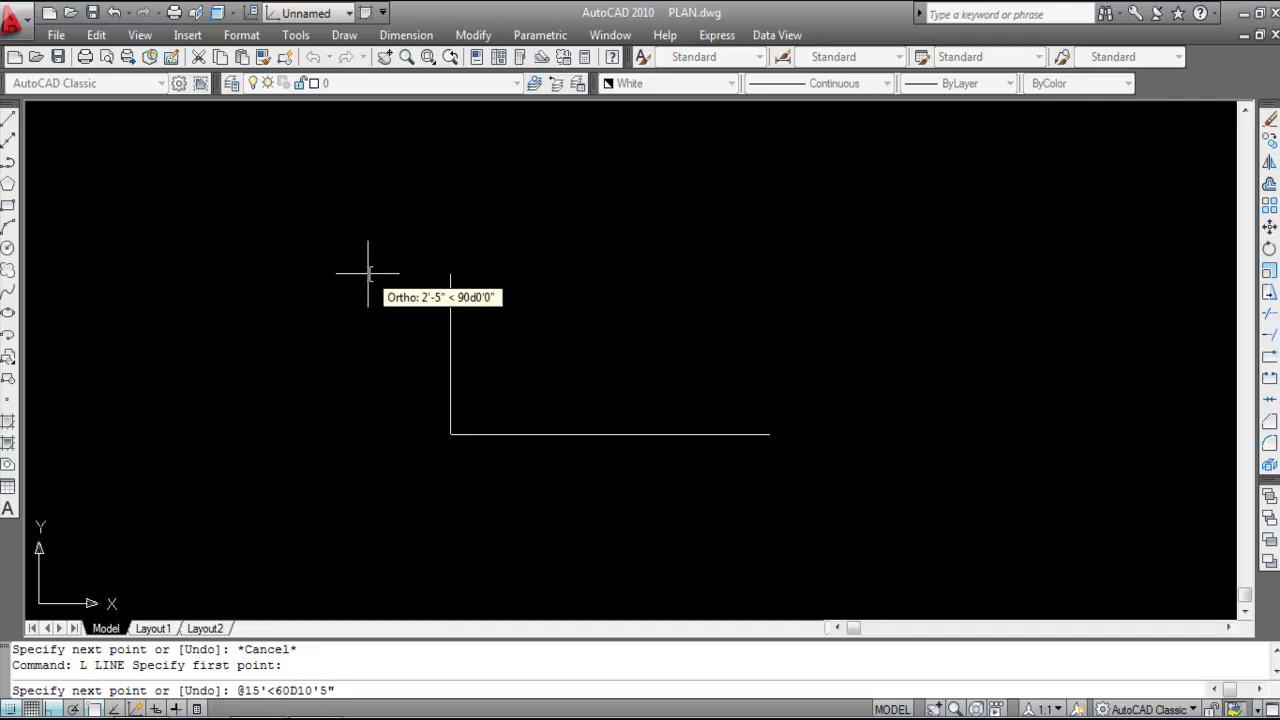
key(Return)
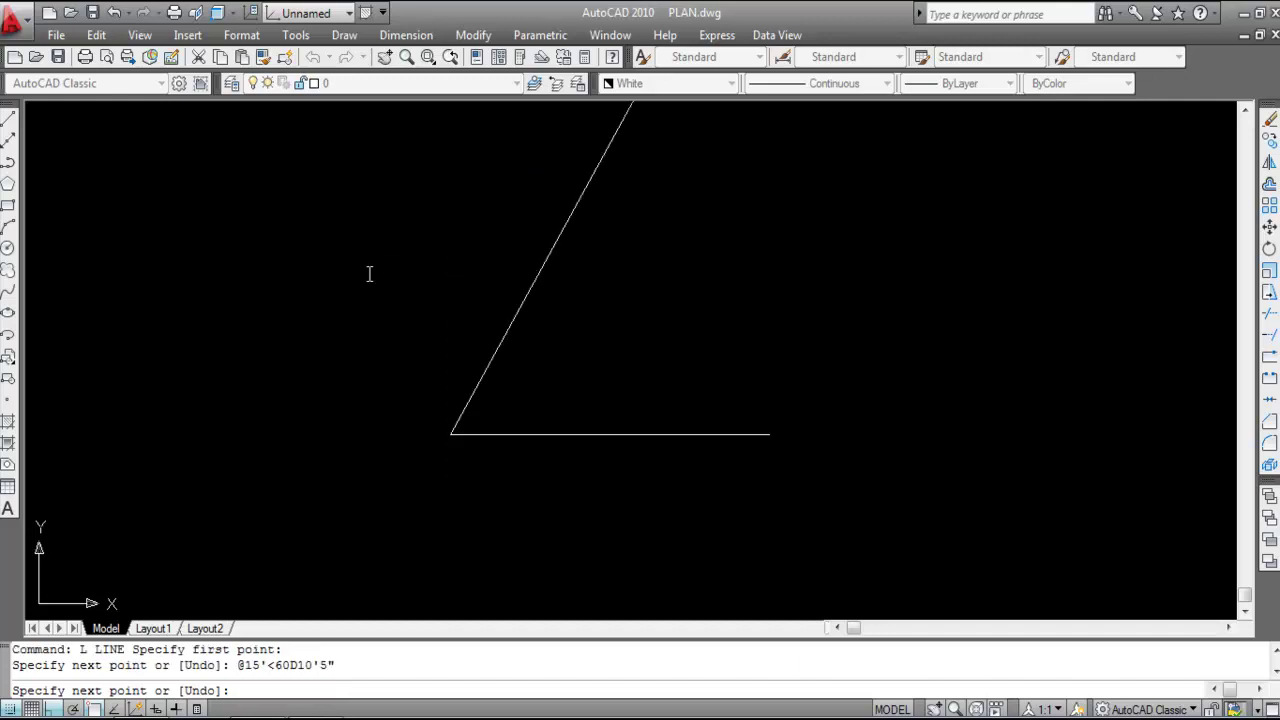
scroll(430, 449, down, 3)
scroll(460, 440, down, 3)
scroll(486, 429, down, 2)
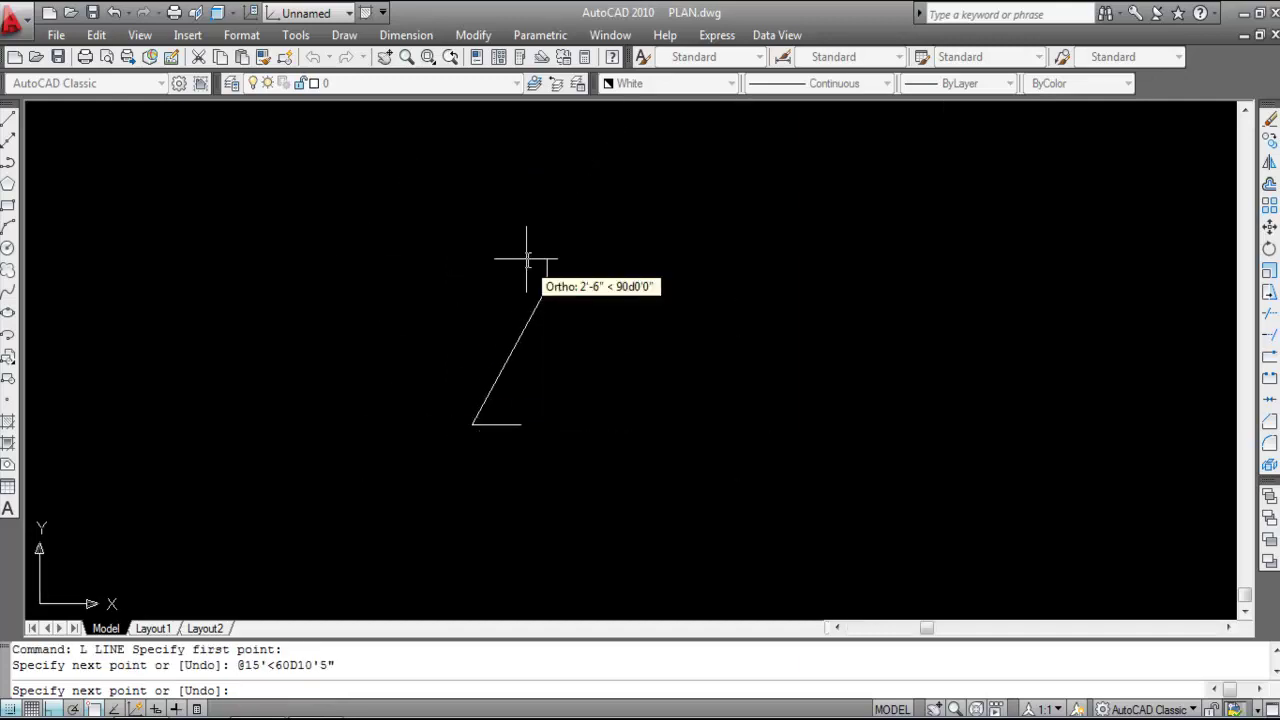
key(Escape)
scroll(531, 420, up, 2)
scroll(480, 451, up, 2)
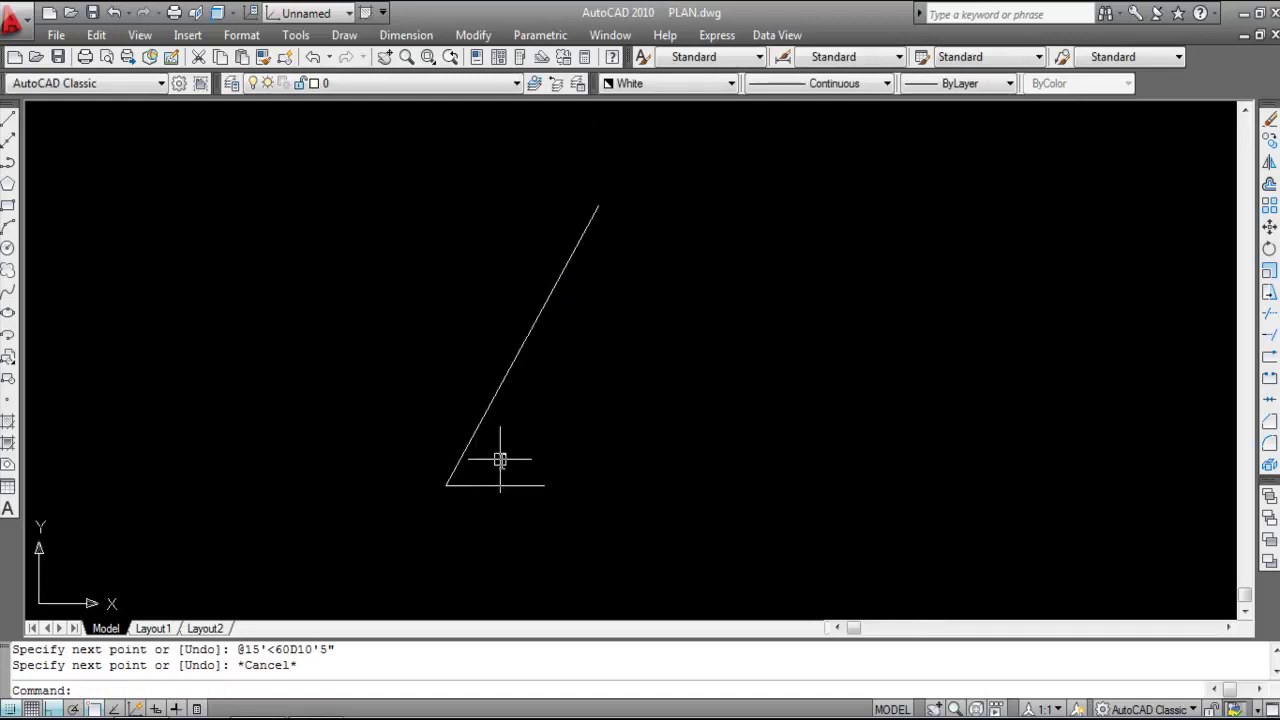
Add a 15' aligned dimension along the inclined line, with Ortho turned off
scroll(420, 470, down, 1)
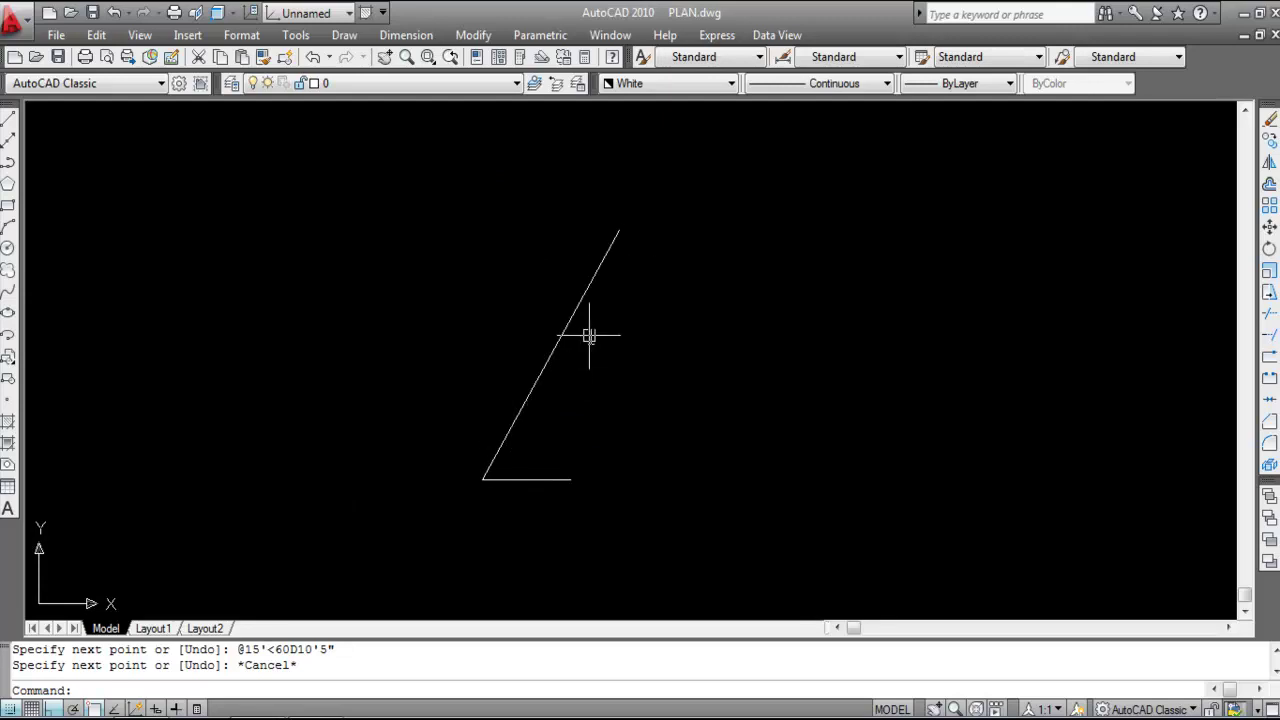
click(411, 35)
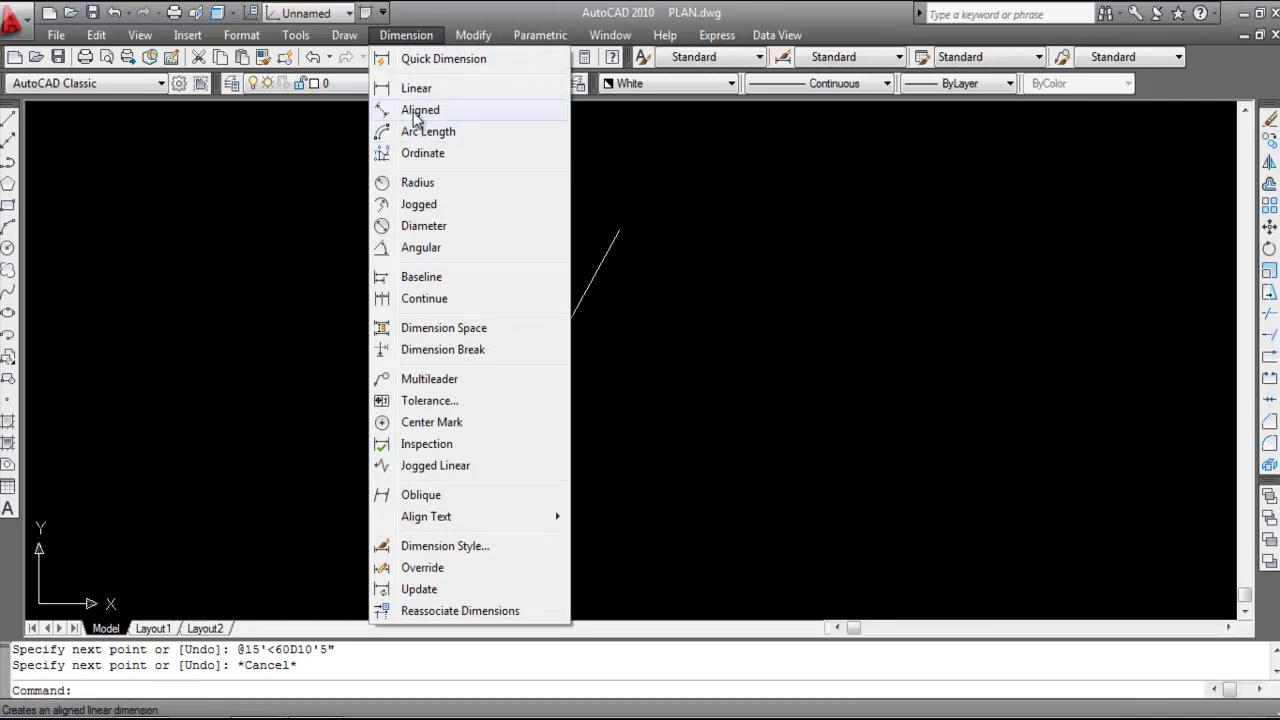
click(417, 110)
click(482, 481)
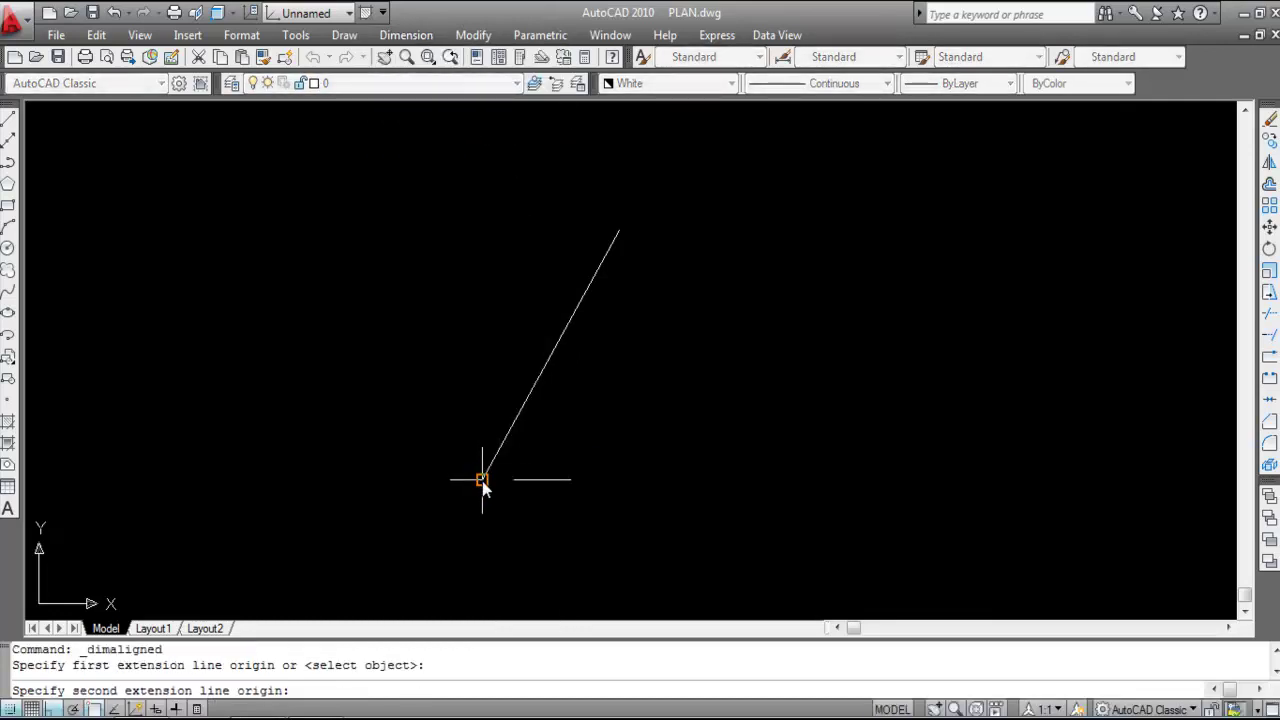
key(F8)
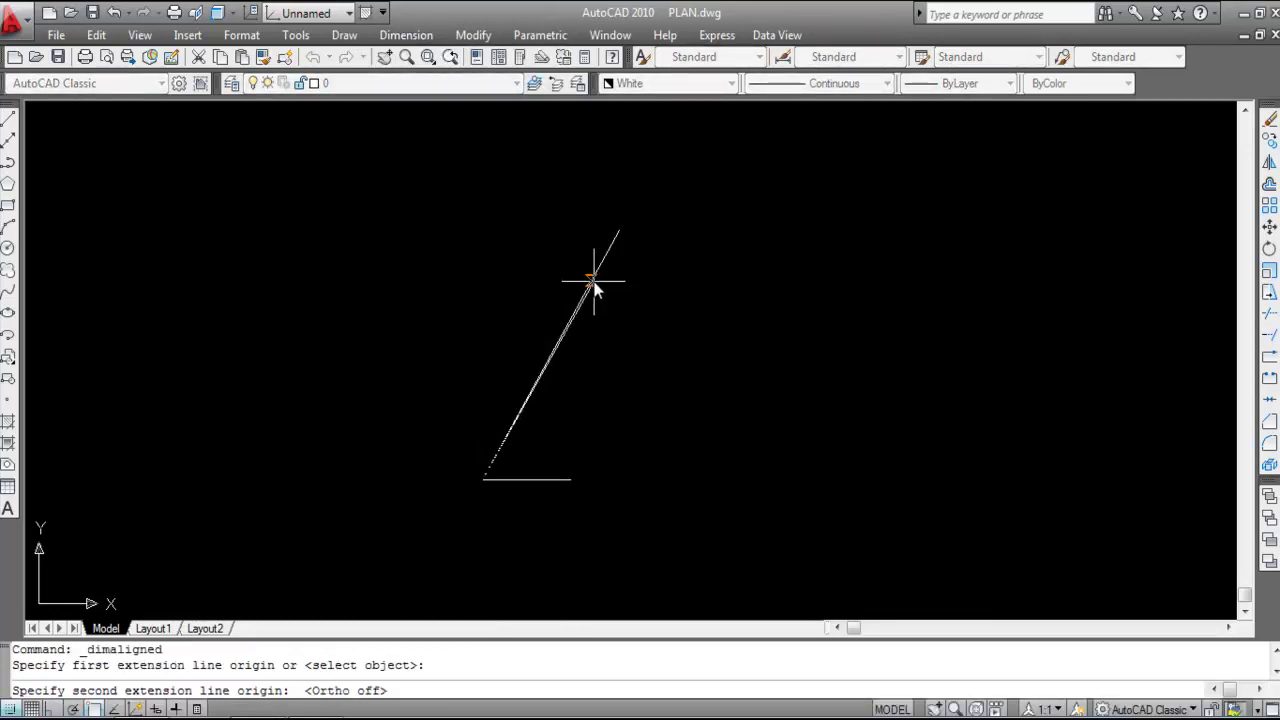
click(619, 231)
click(526, 242)
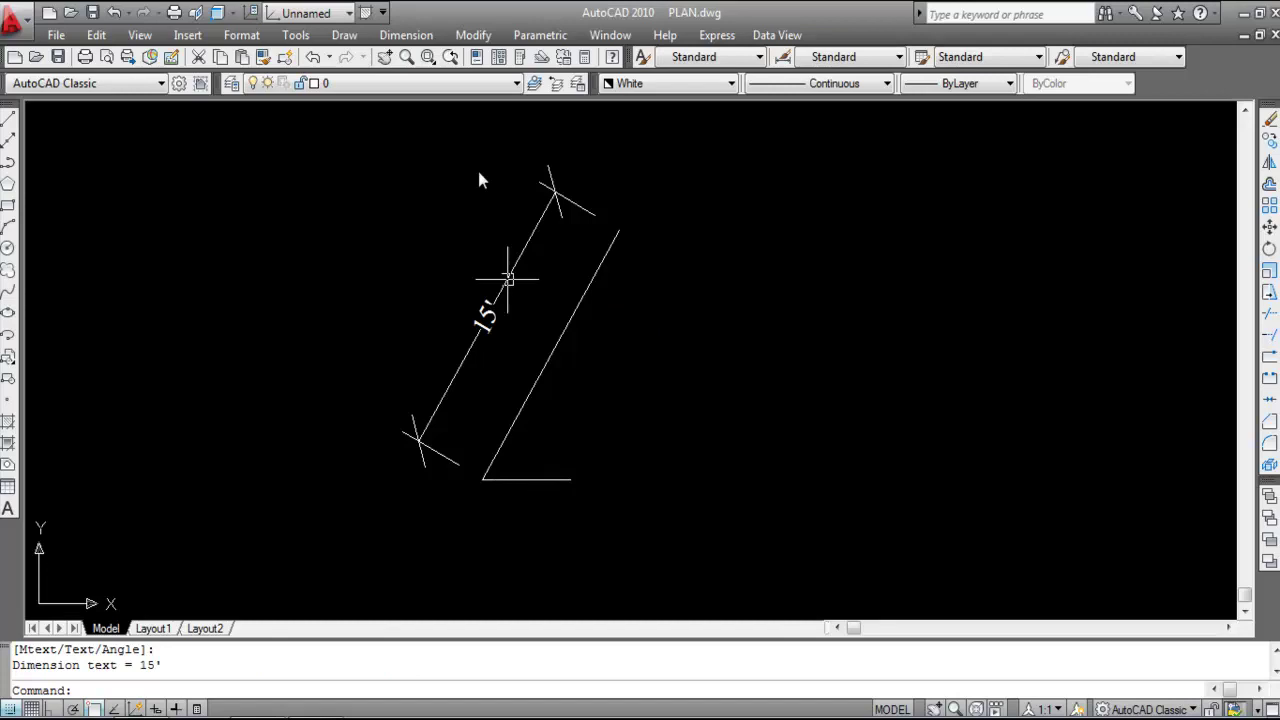
Add a 60° angular dimension between the inclined line and the base line
click(414, 36)
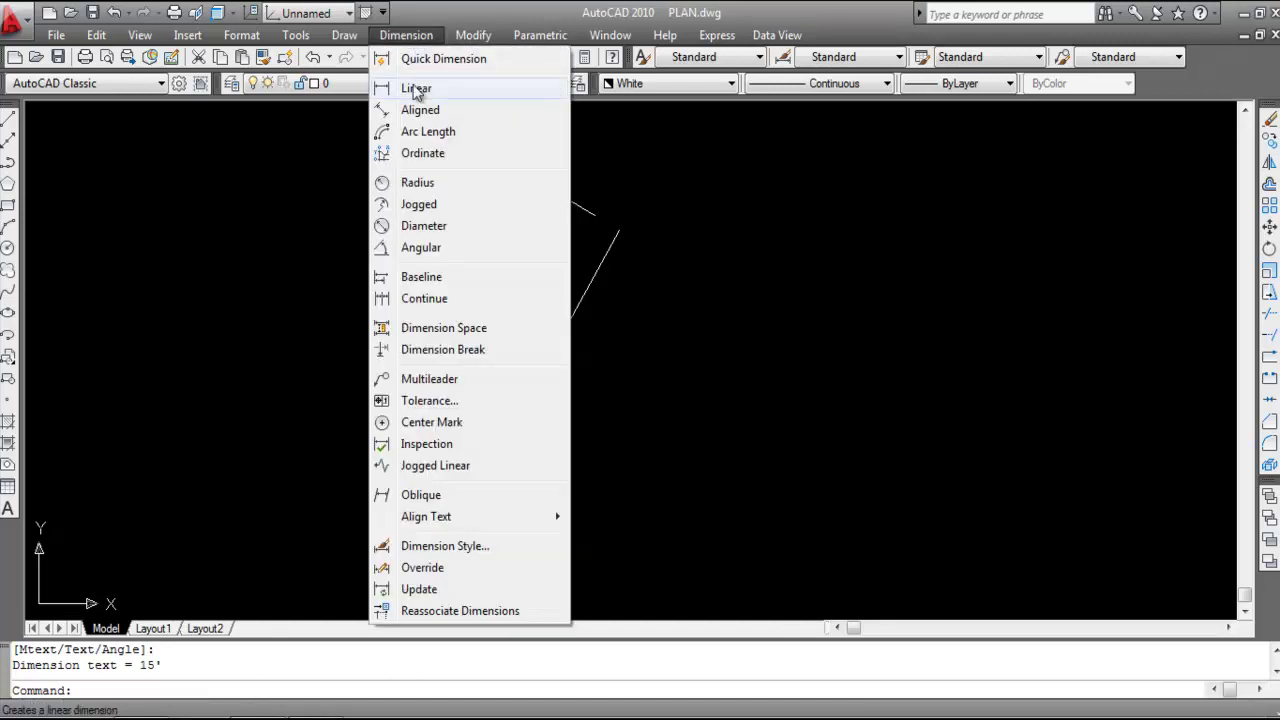
click(424, 249)
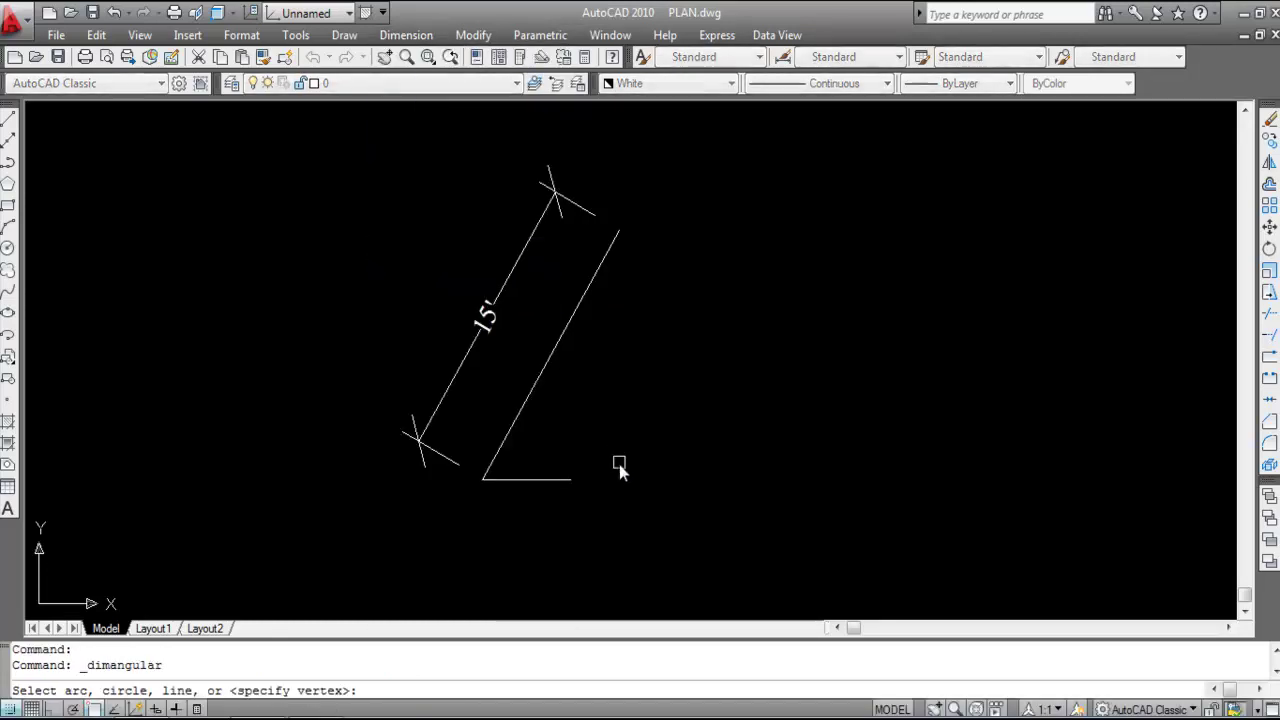
click(513, 423)
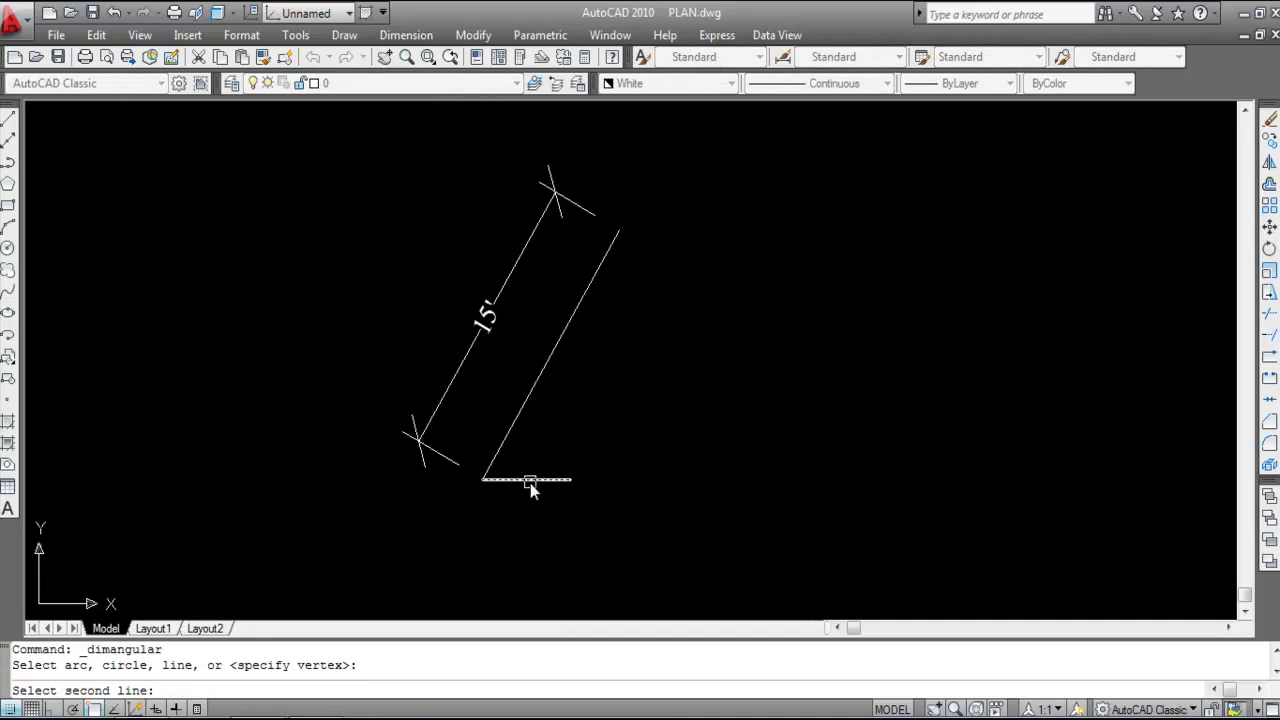
click(530, 481)
scroll(541, 460, up, 2)
click(545, 440)
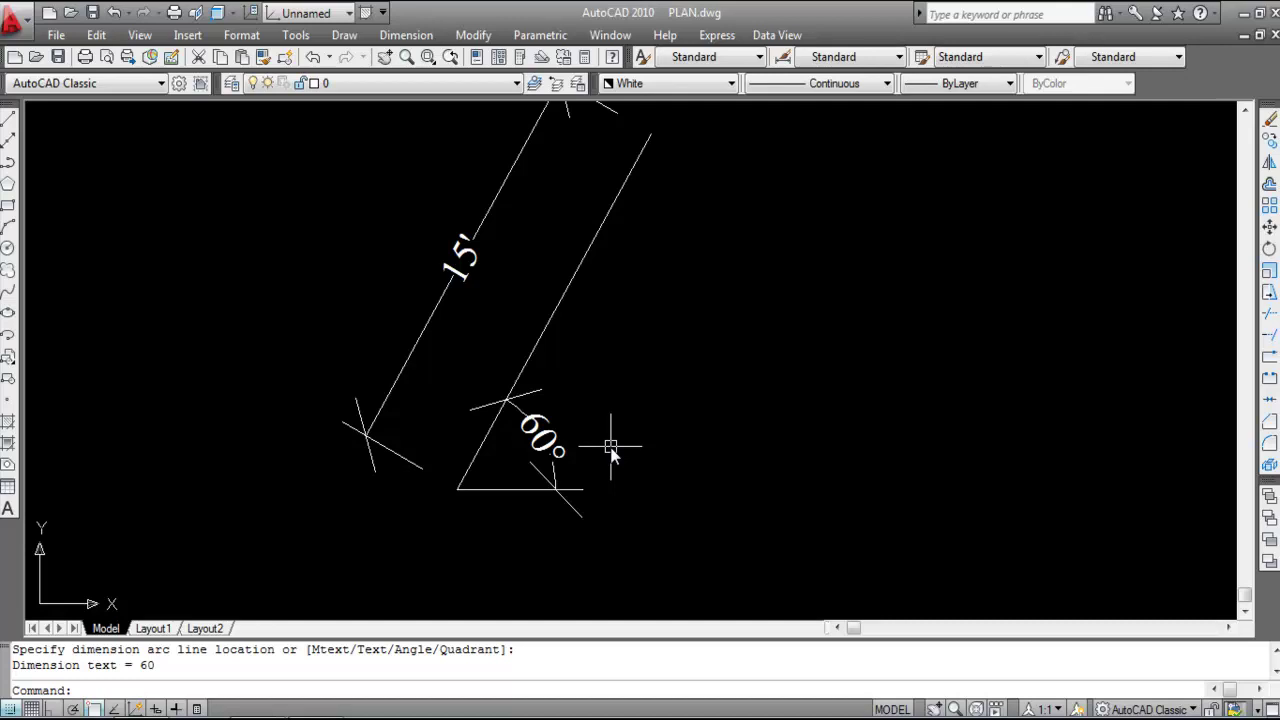
scroll(610, 447, down, 1)
Delete the 60° angular and 15' aligned dimensions
click(570, 442)
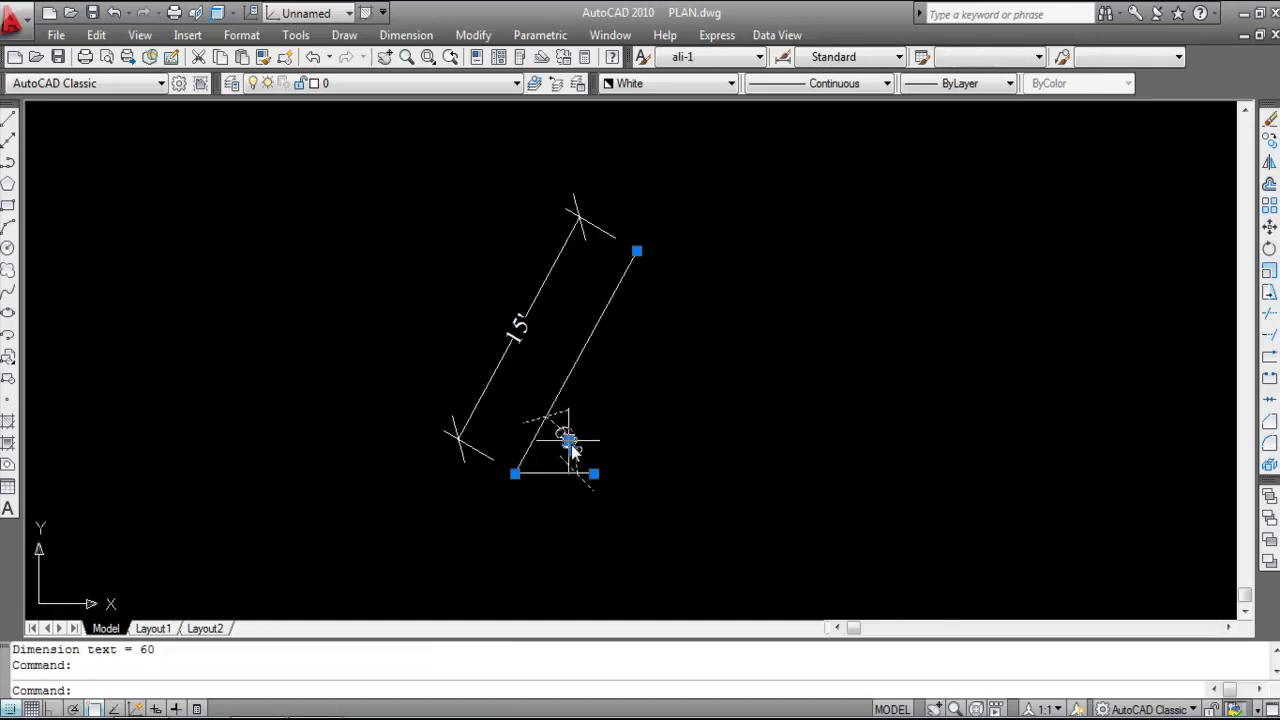
click(531, 356)
click(446, 277)
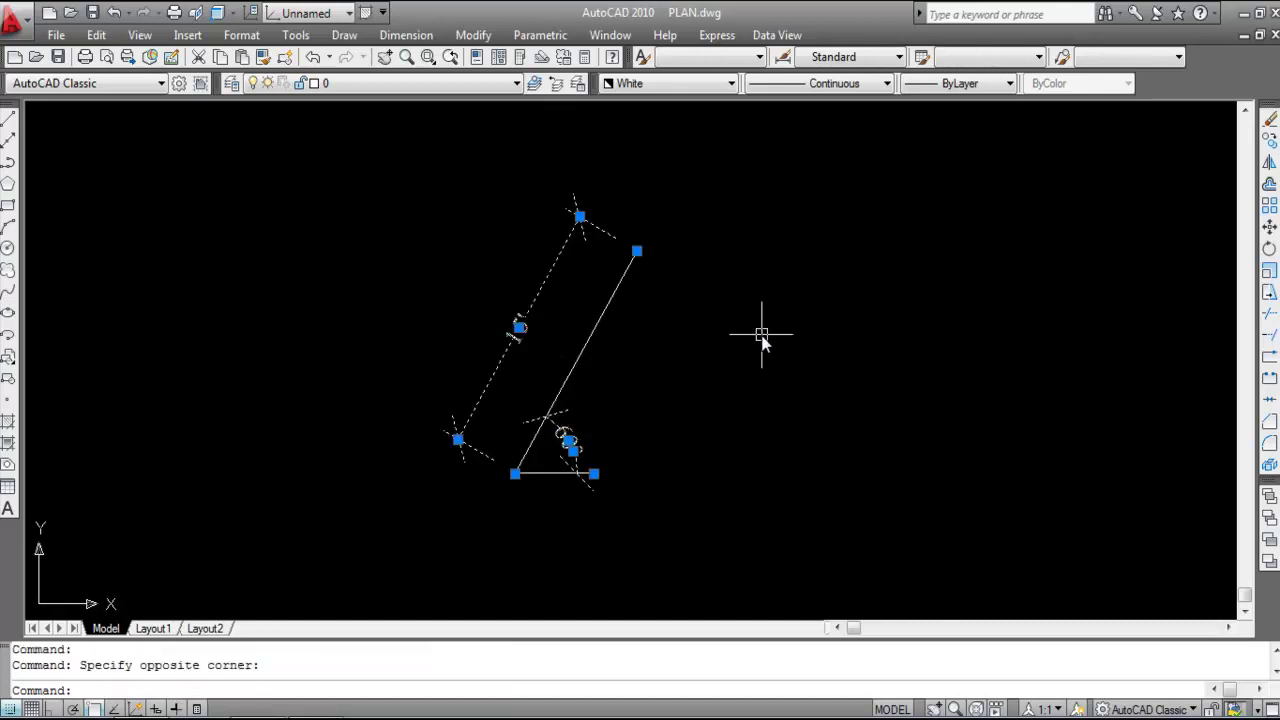
key(Delete)
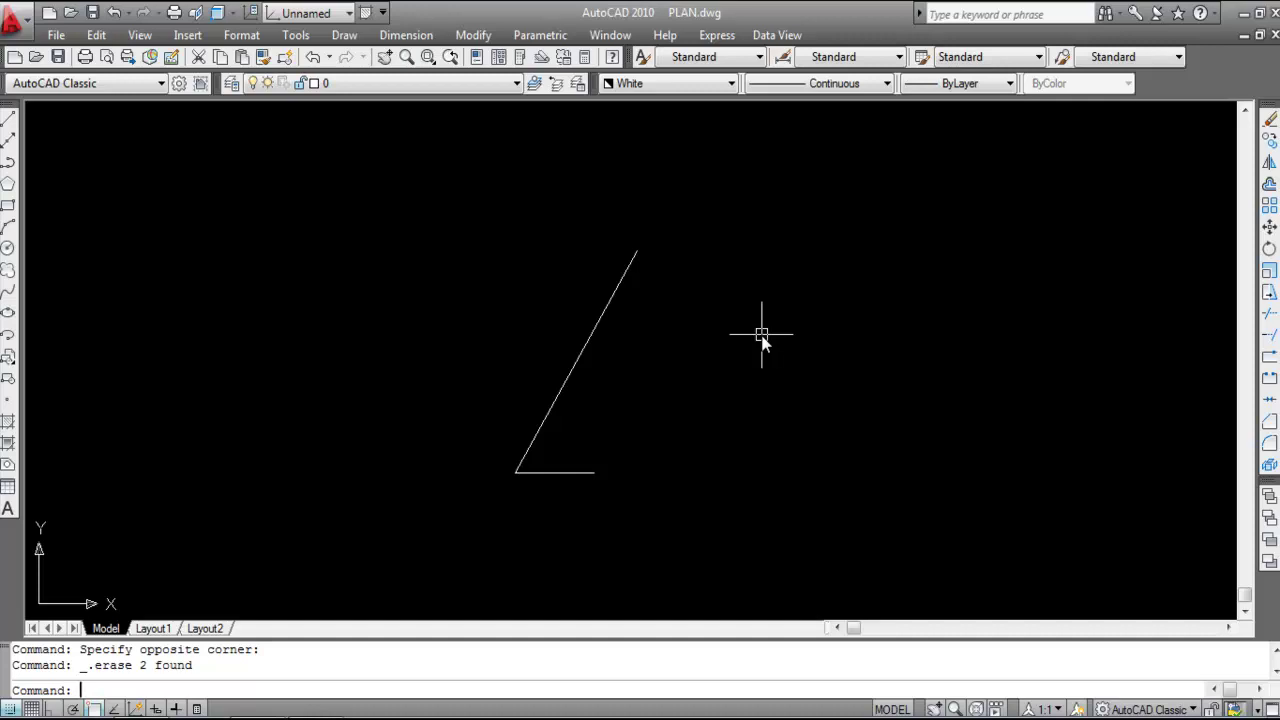
Run MEASUREGEOM with dynamic input (DYN) turned on
text(MEASURE)
text(GEOM)
click(92, 708)
key(Return)
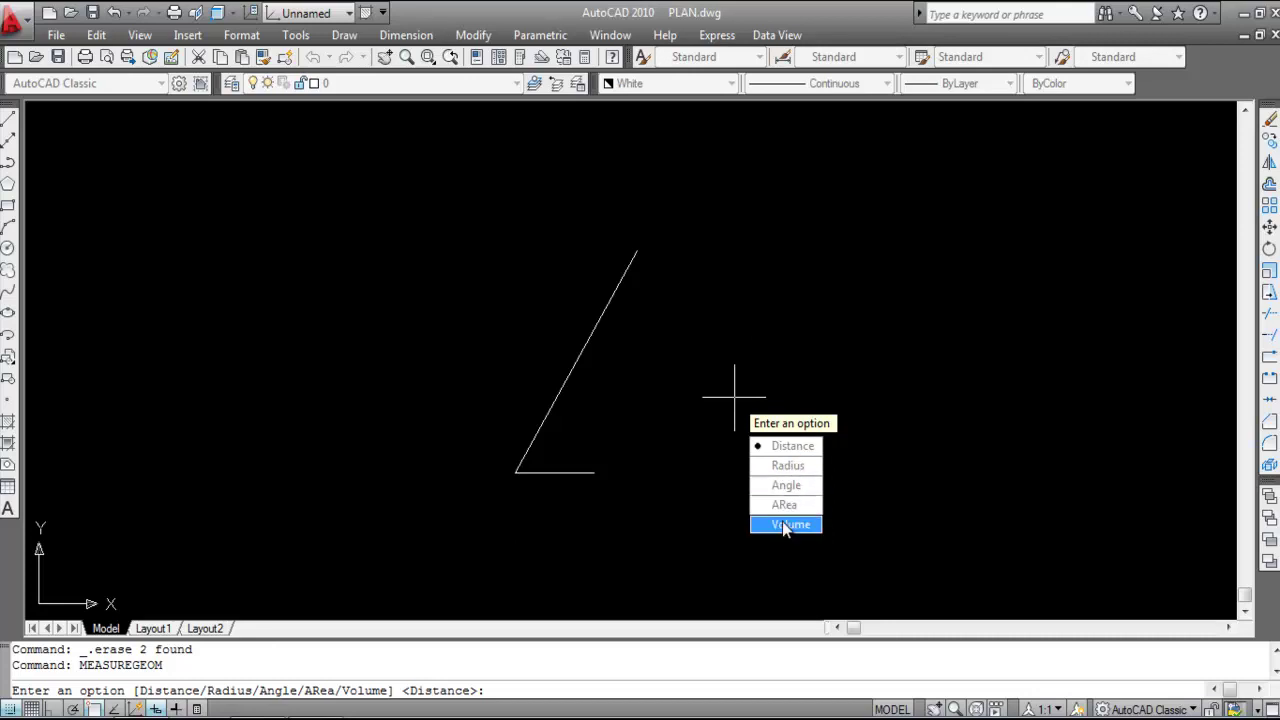
Measure the slanted line's distance: 15'-0", Delta X 7'-6", Delta Y 13'-0"
click(781, 447)
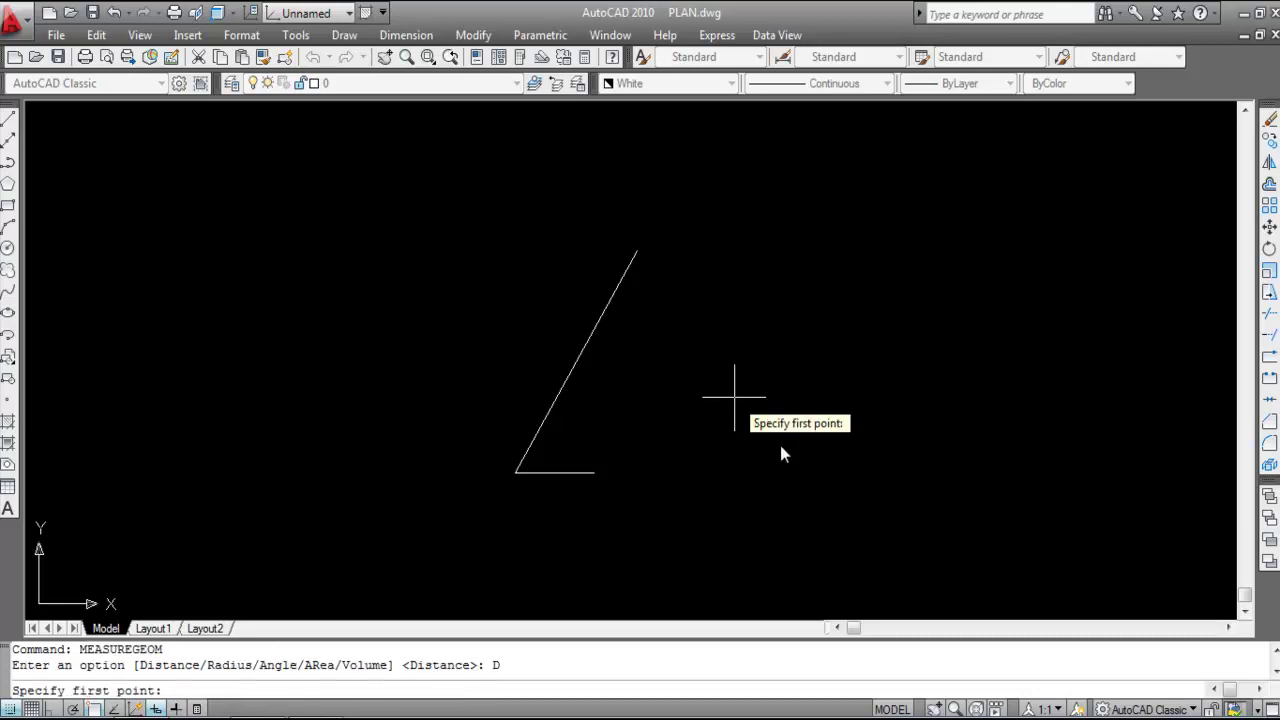
click(511, 472)
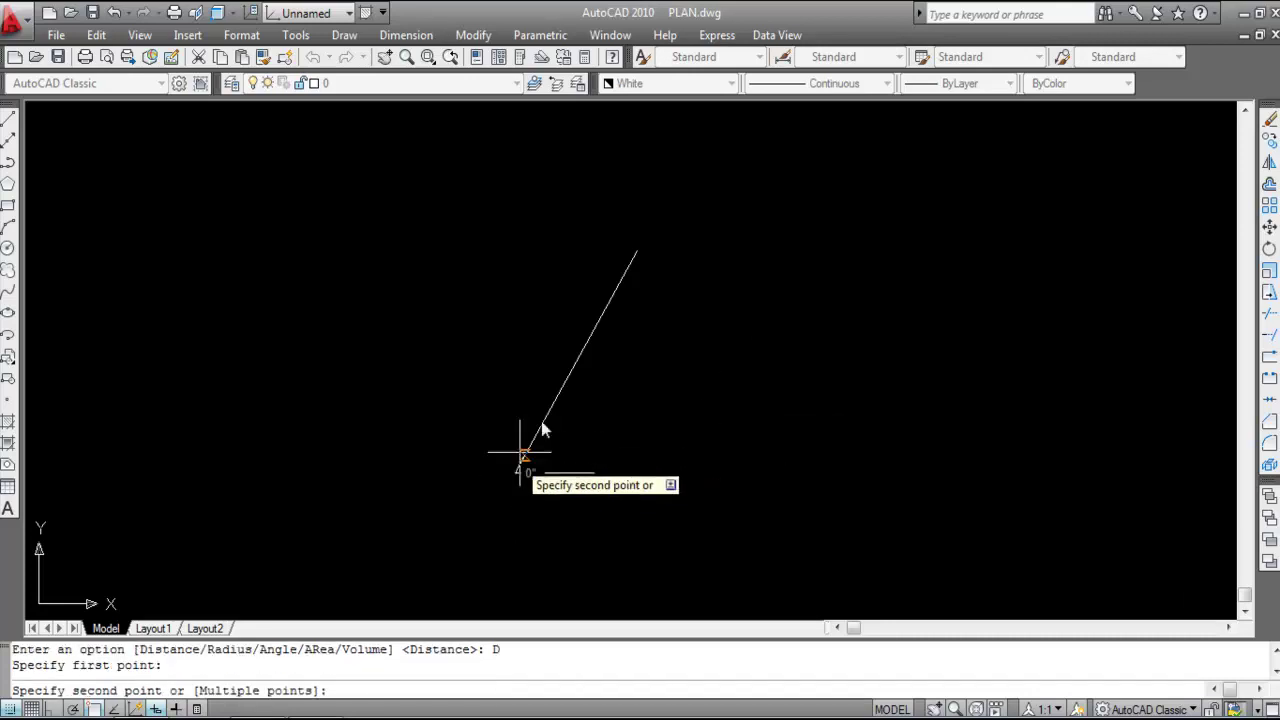
click(636, 250)
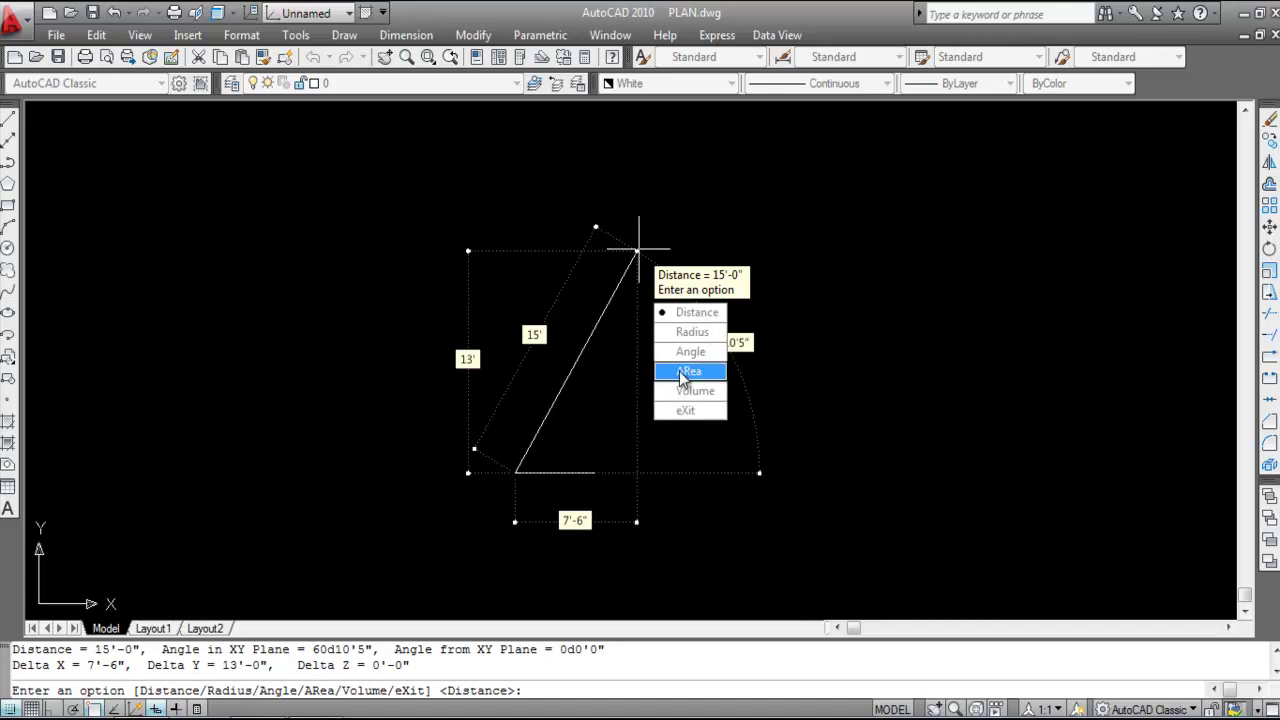
key(Escape)
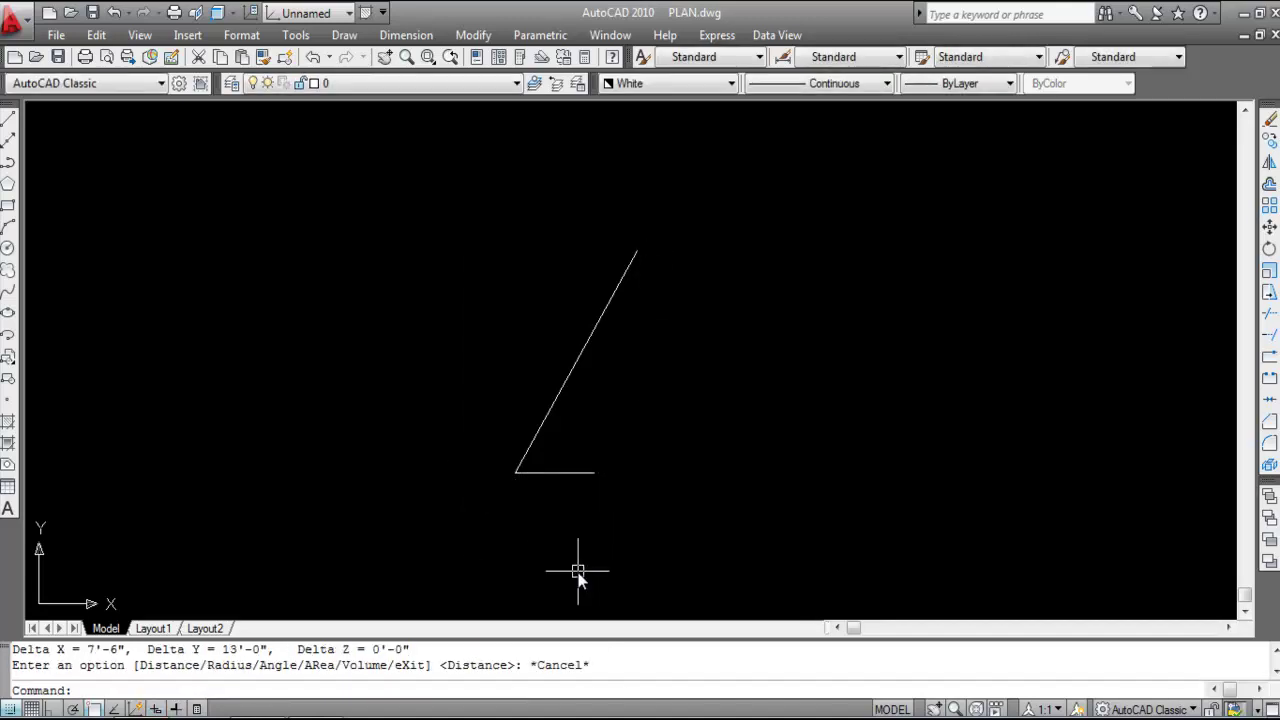
Re-measure the slanted line with MEASUREGEOM's Distance option to confirm 15'-0"
key(Return)
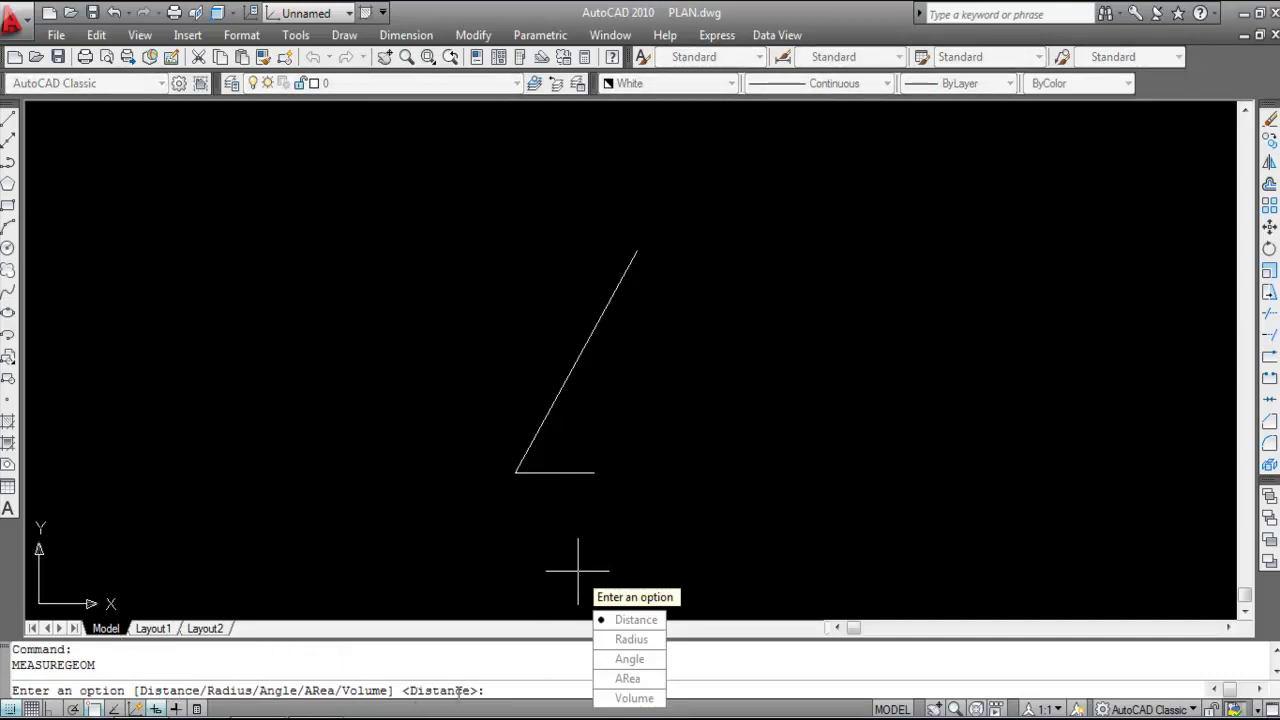
text(D)
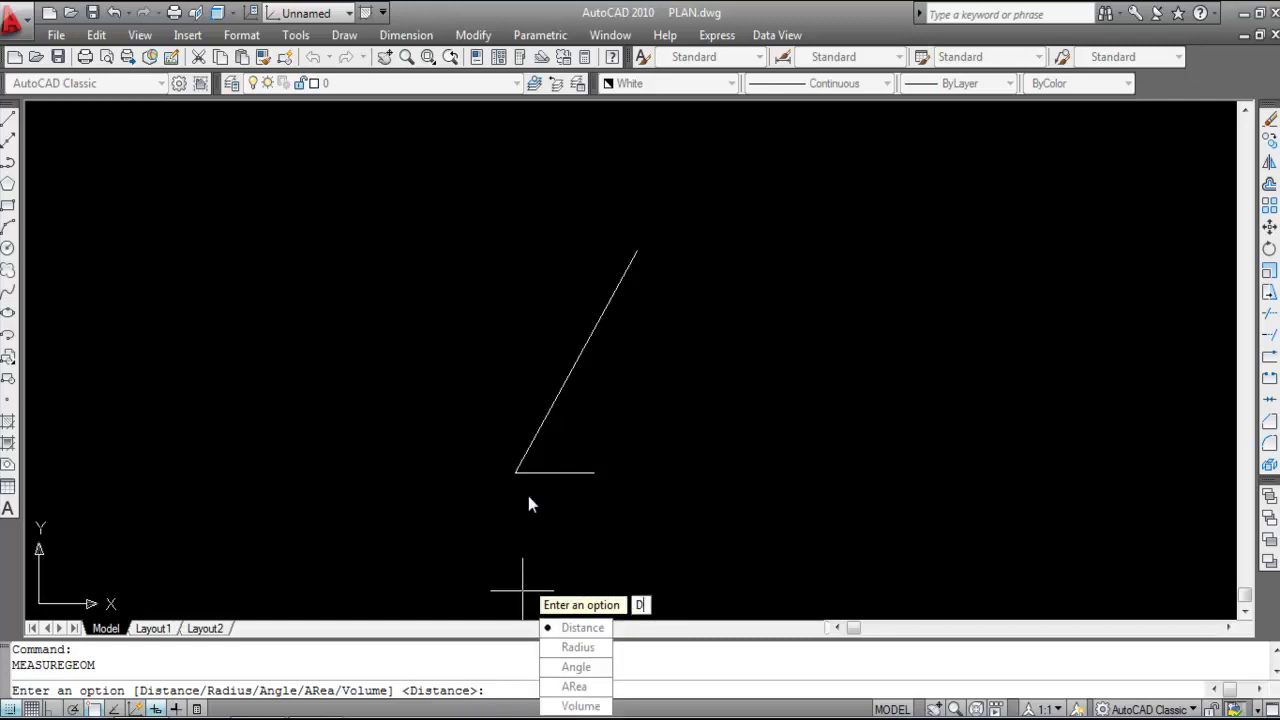
key(Return)
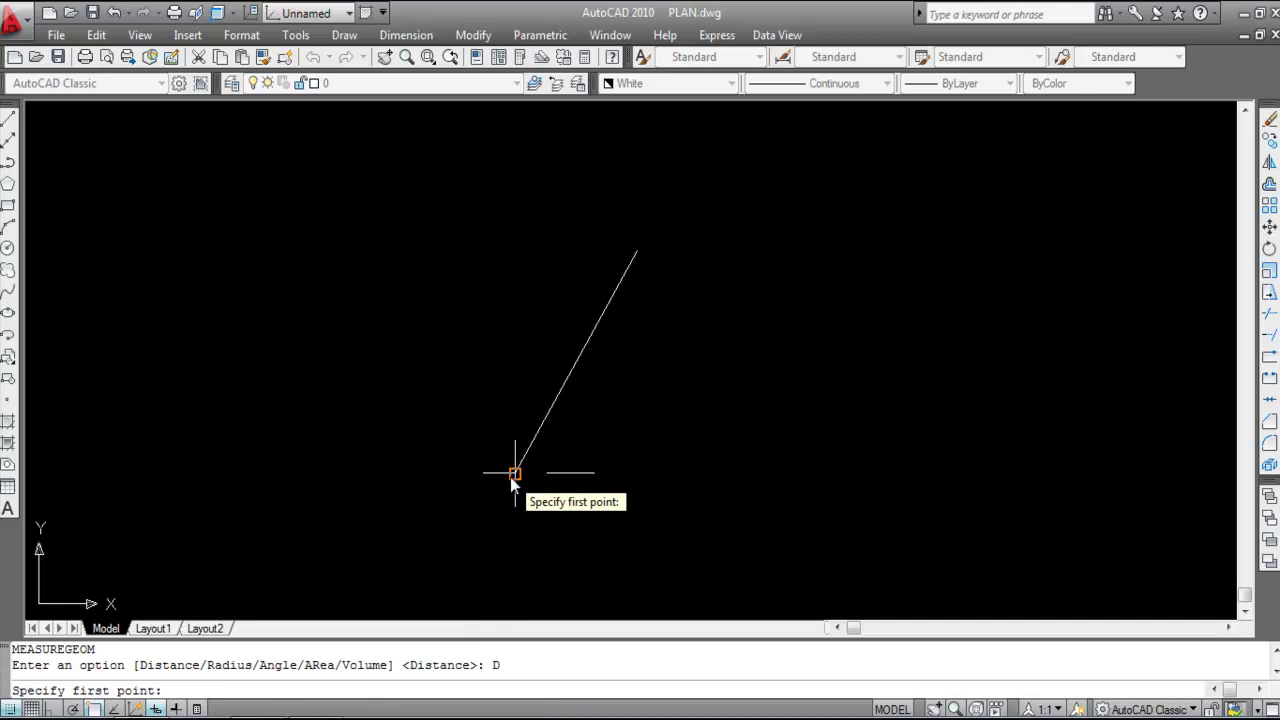
click(516, 471)
click(637, 251)
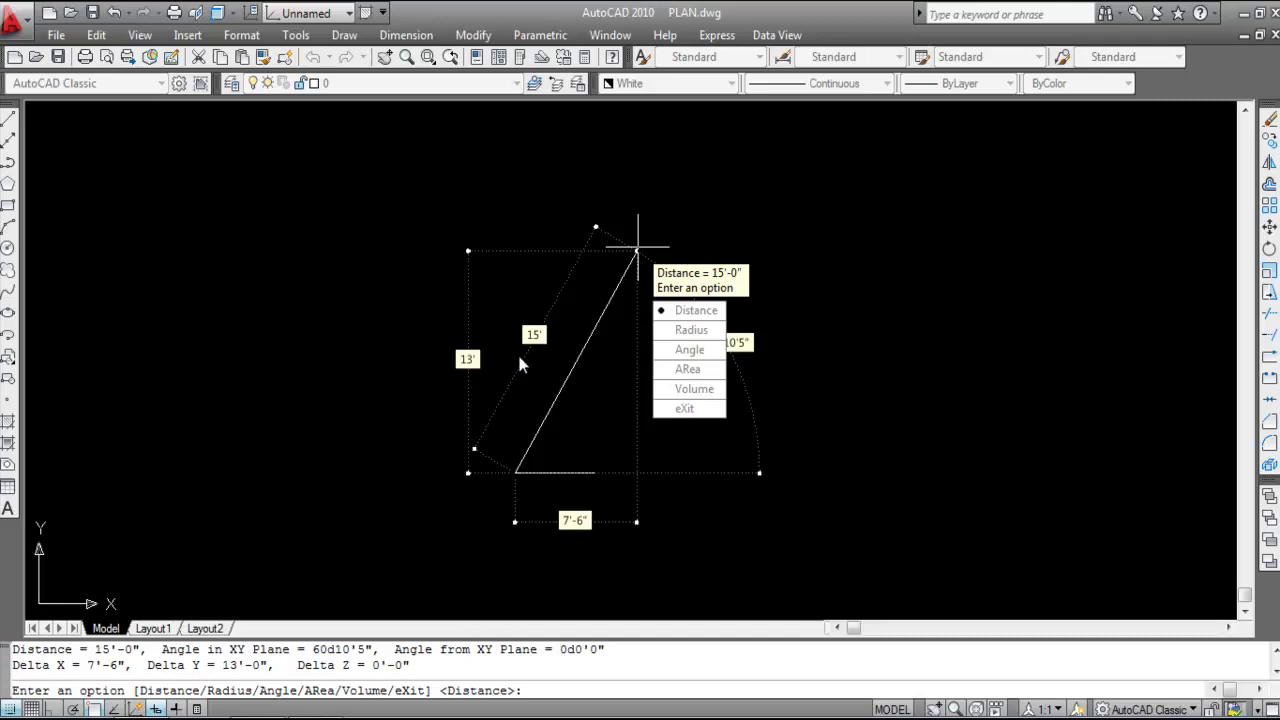
key(Escape)
key(Escape)
key(Escape)
key(Return)
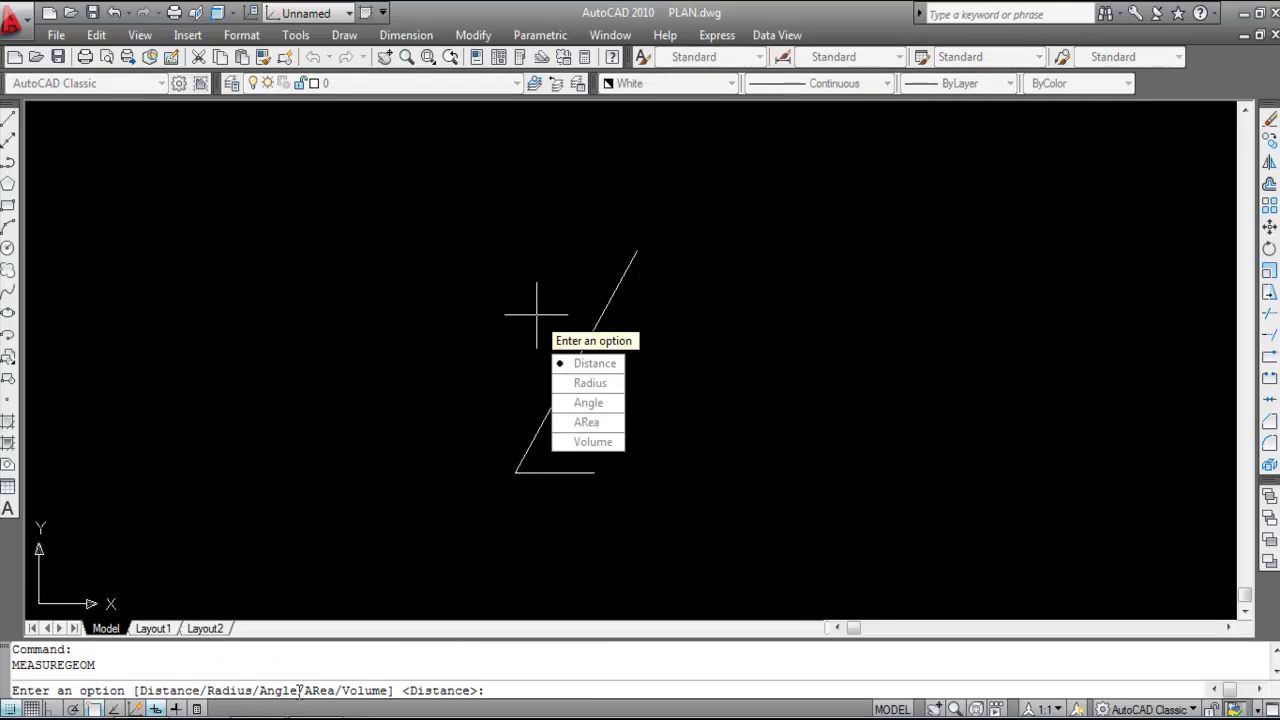
Measure the angle from the slanted line to the base line, reading 60d10'5"
text(A)
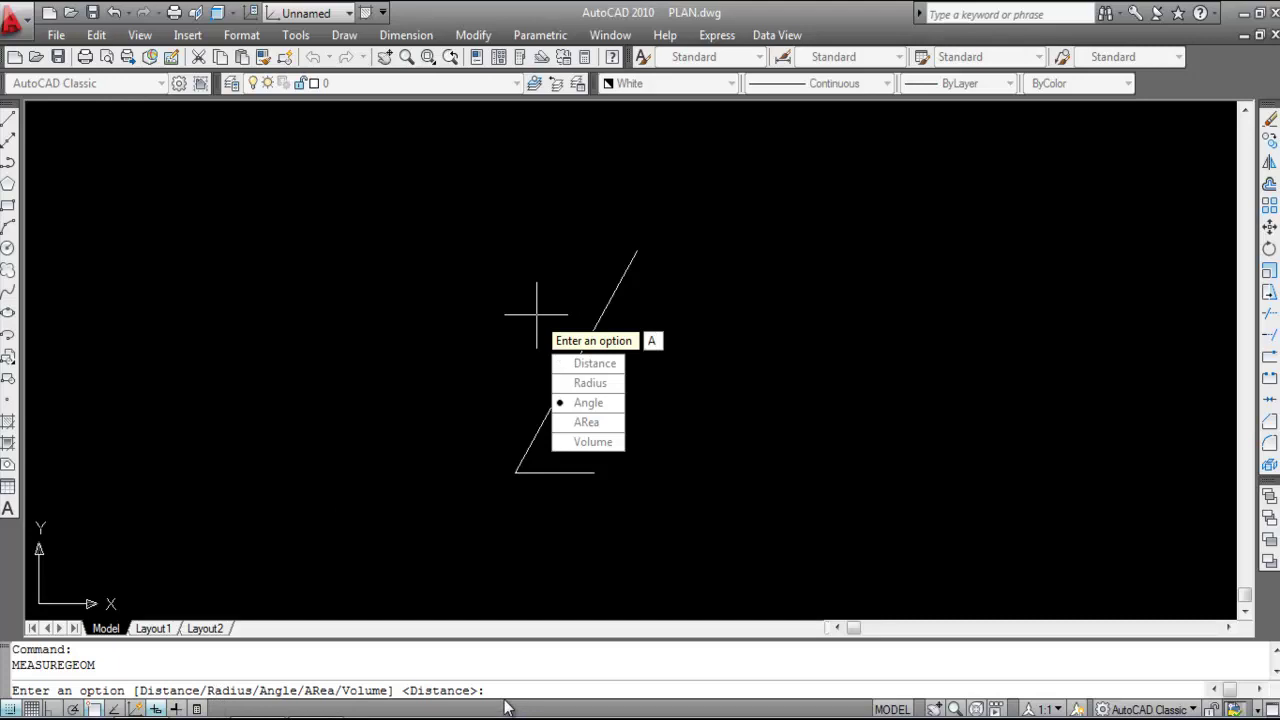
key(Return)
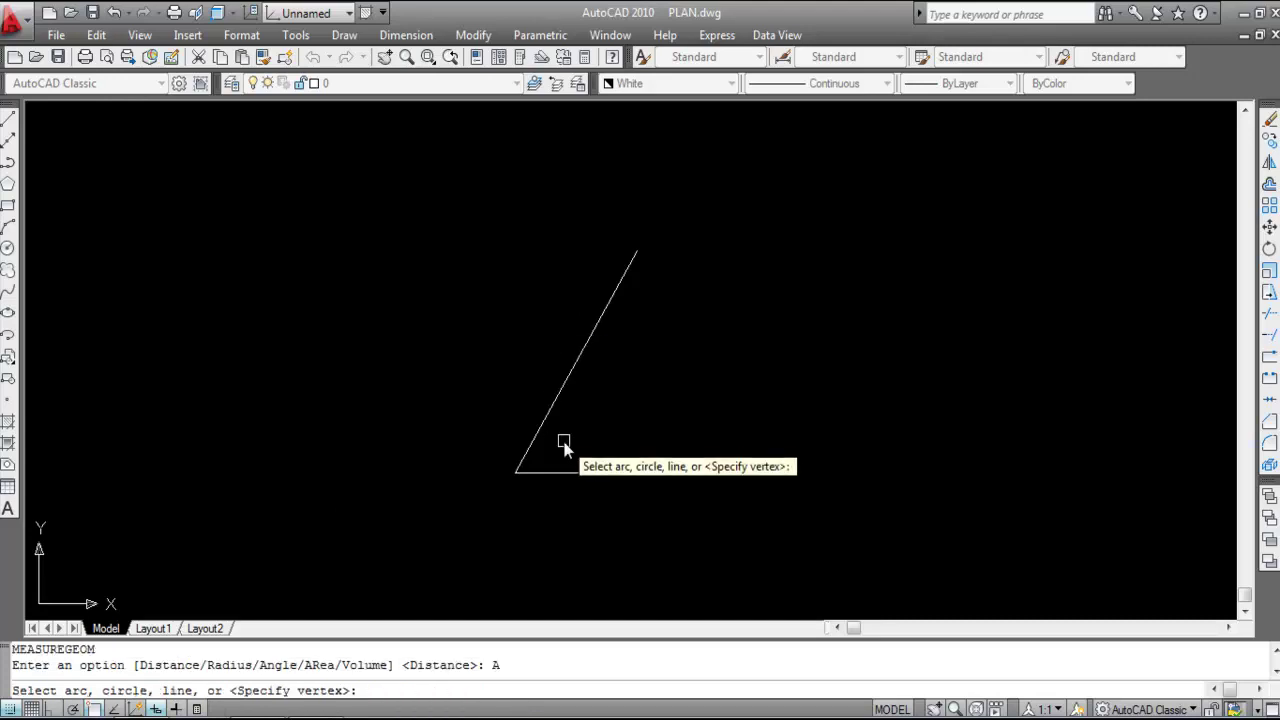
click(547, 415)
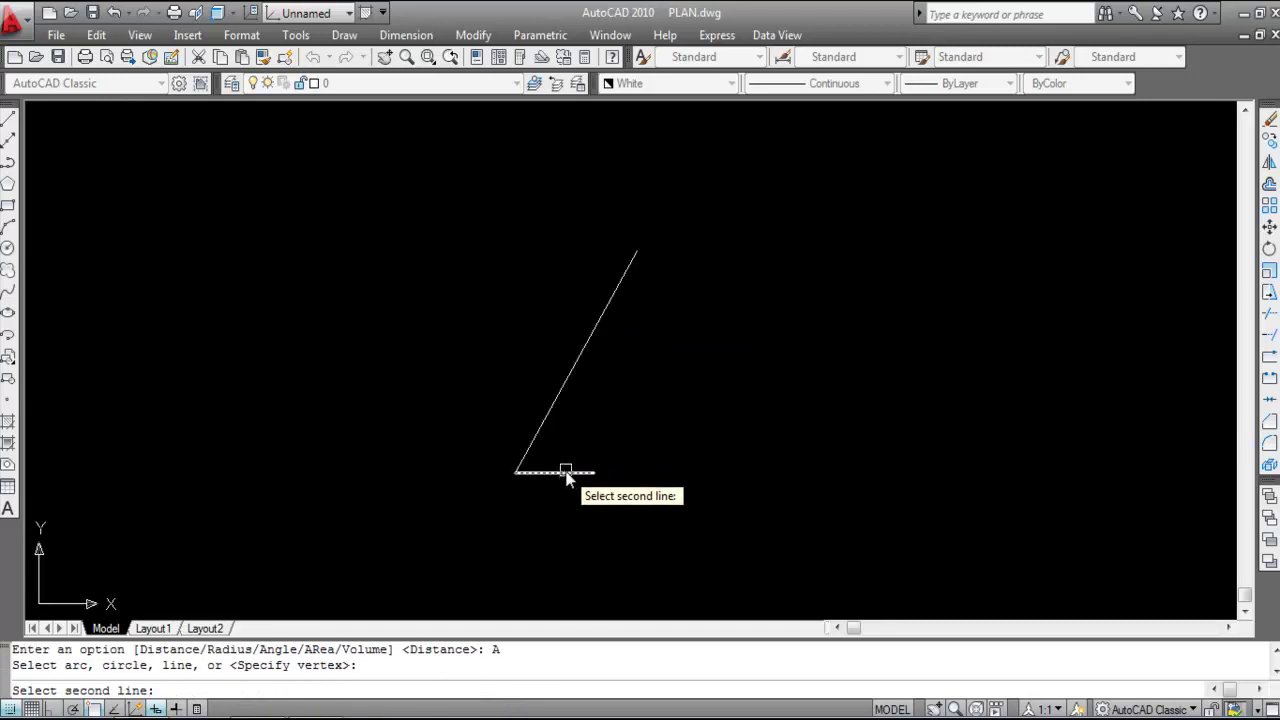
click(566, 472)
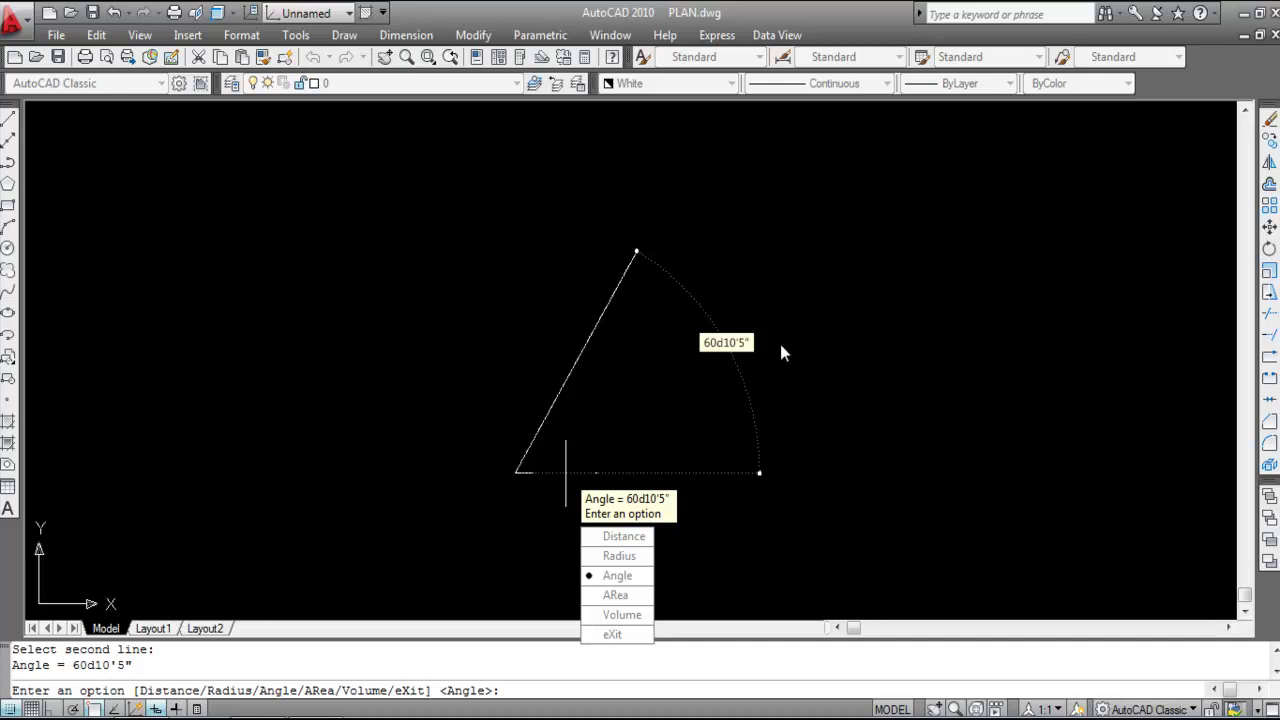
key(Escape)
click(406, 35)
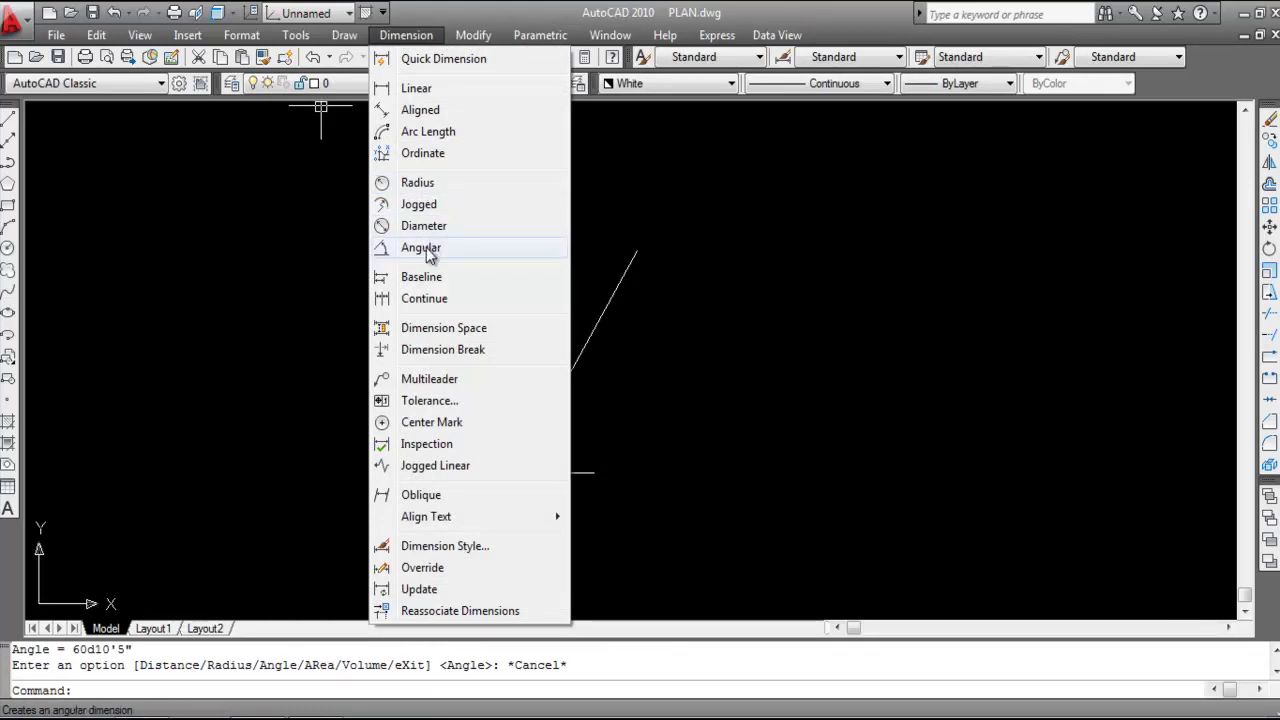
Dimension the 60° angle between the two lines, then rerun MEASUREGEOM from Recent Input
click(428, 254)
click(542, 423)
click(573, 474)
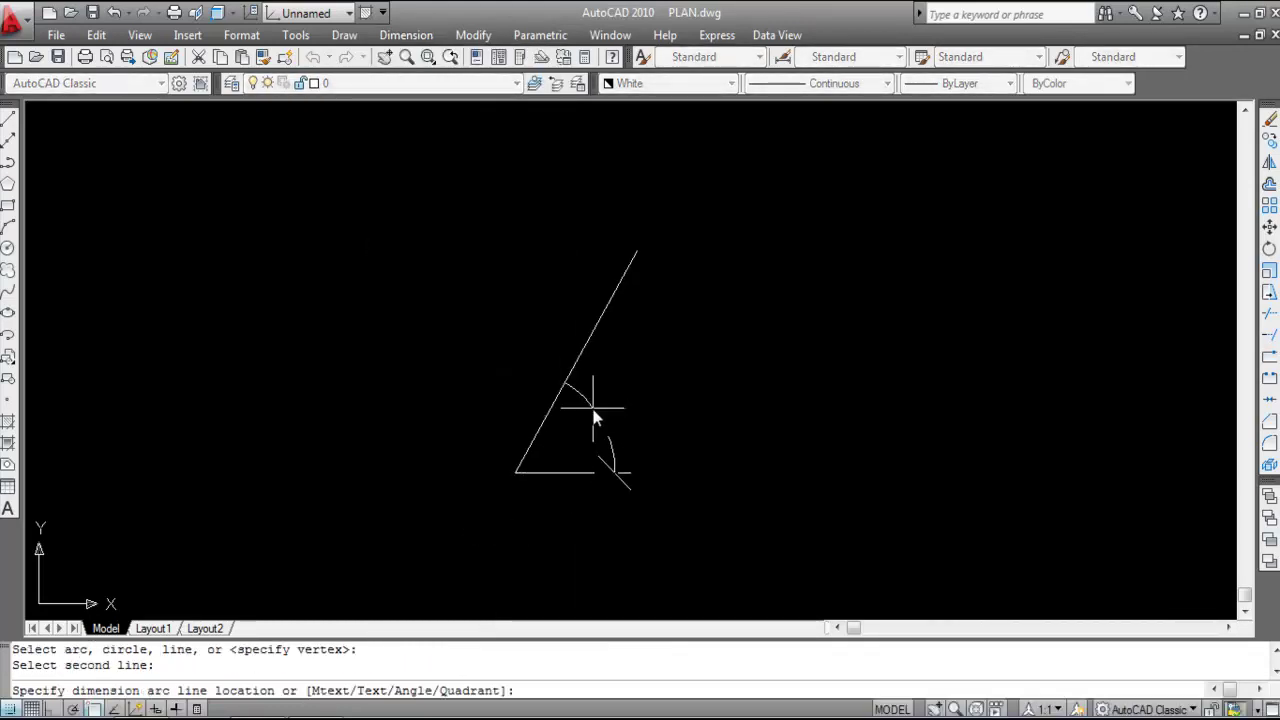
click(620, 465)
right_click(632, 340)
mouse_move(698, 303)
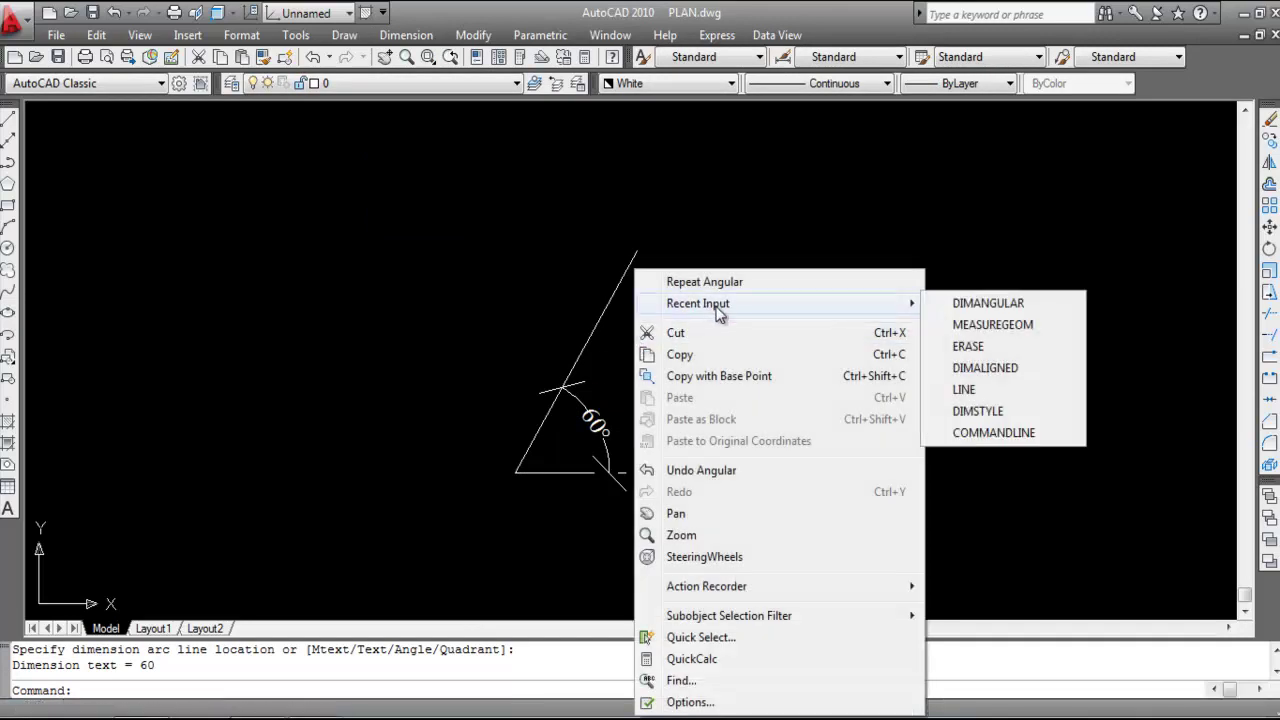
click(1010, 326)
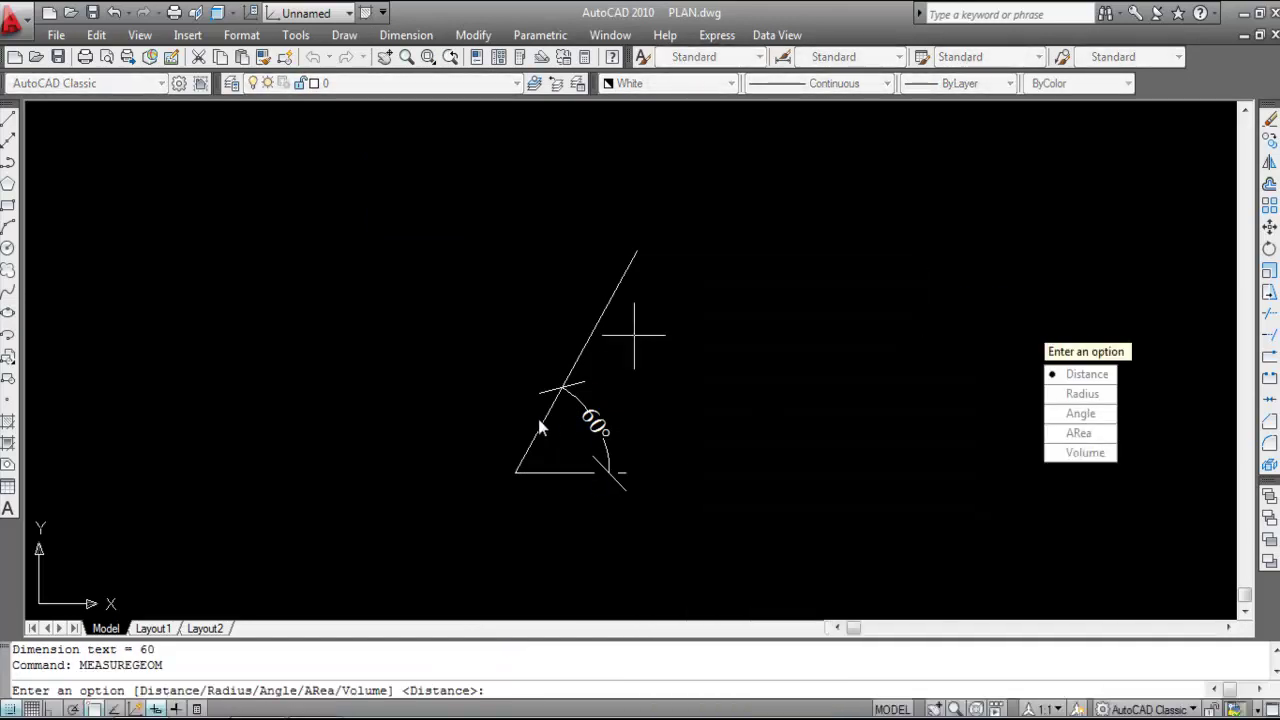
Measure the angle between the slanted and base lines again, reading 60d10'5"
click(1092, 413)
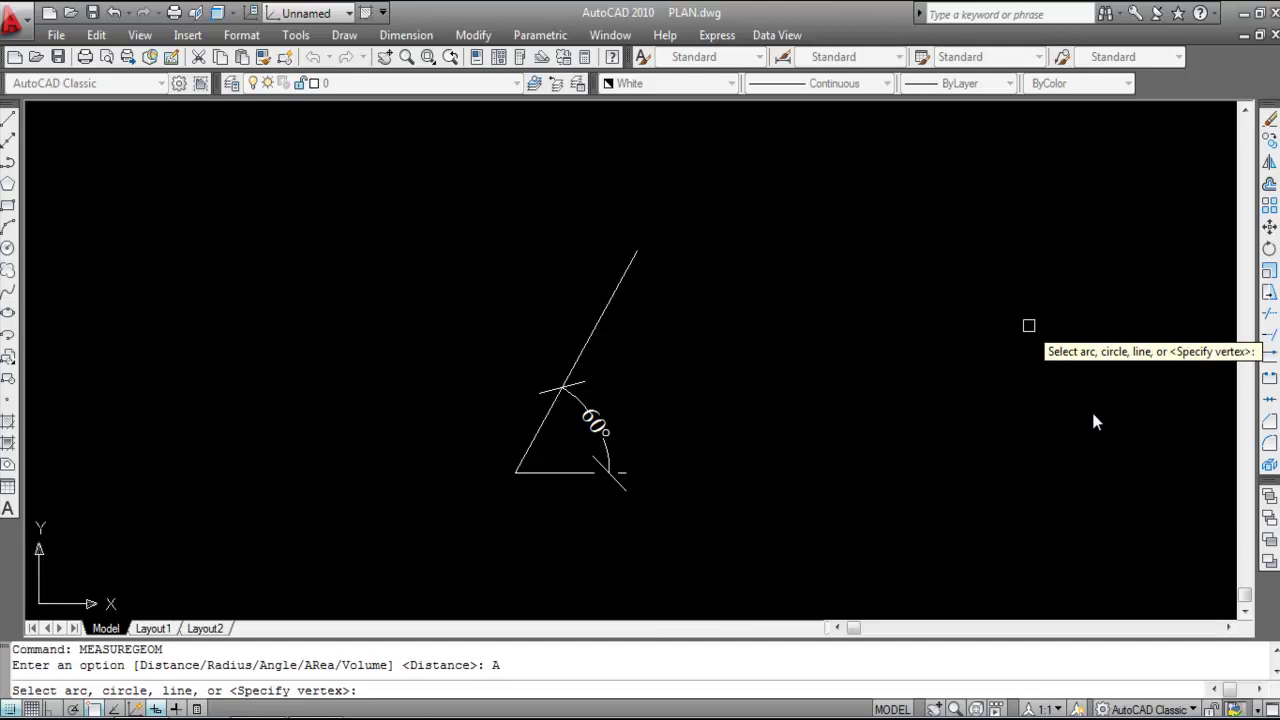
click(590, 337)
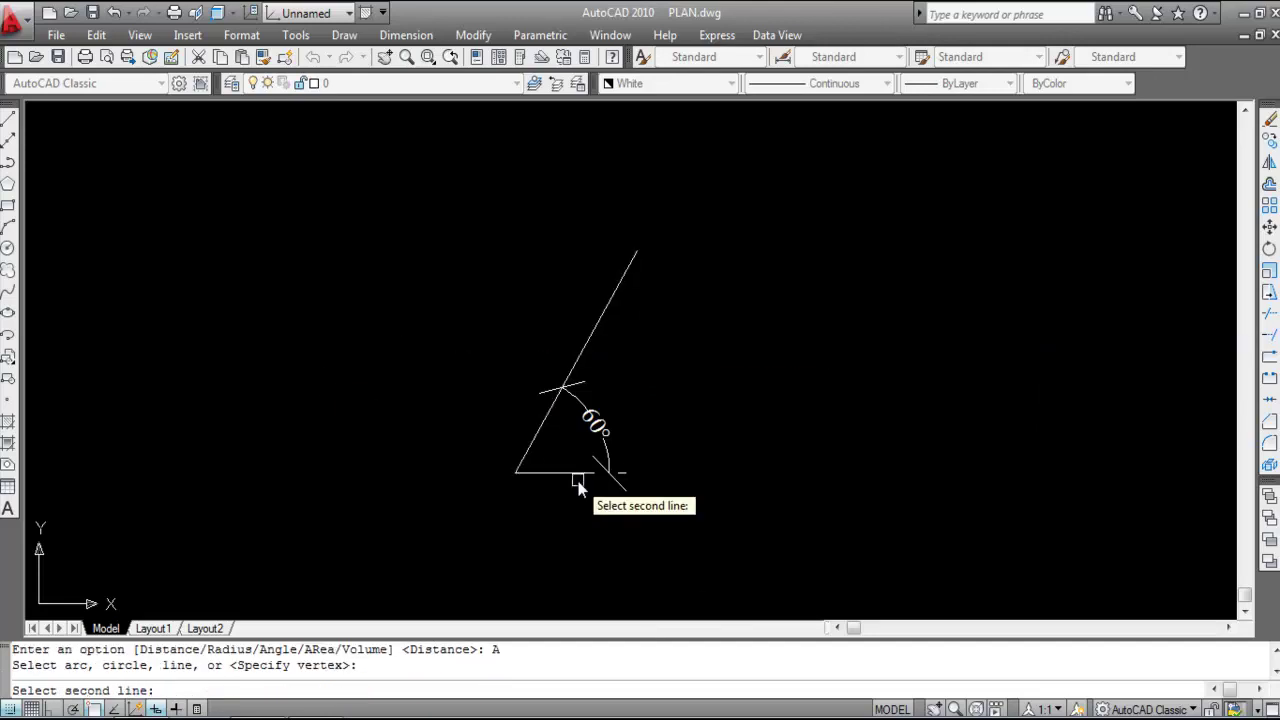
click(567, 473)
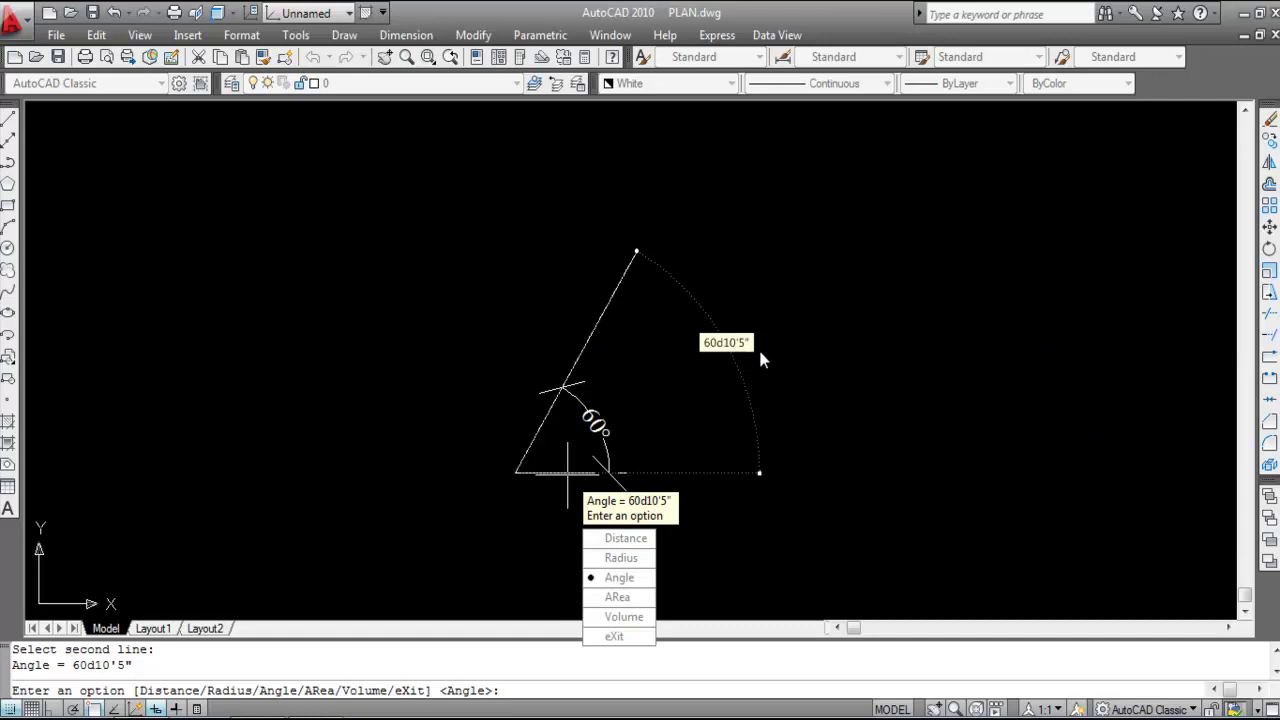
key(Escape)
Delete the 60° angular dimension and rerun MEASUREGEOM from Recent Input
click(597, 428)
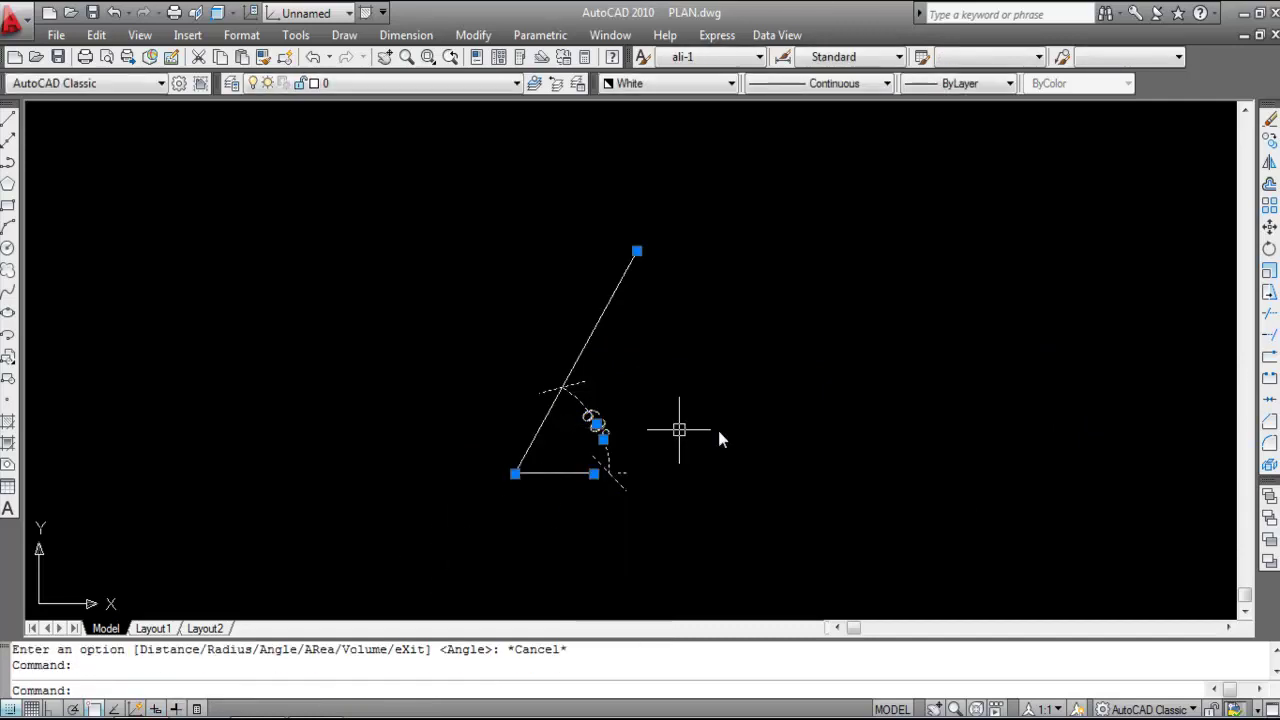
key(Delete)
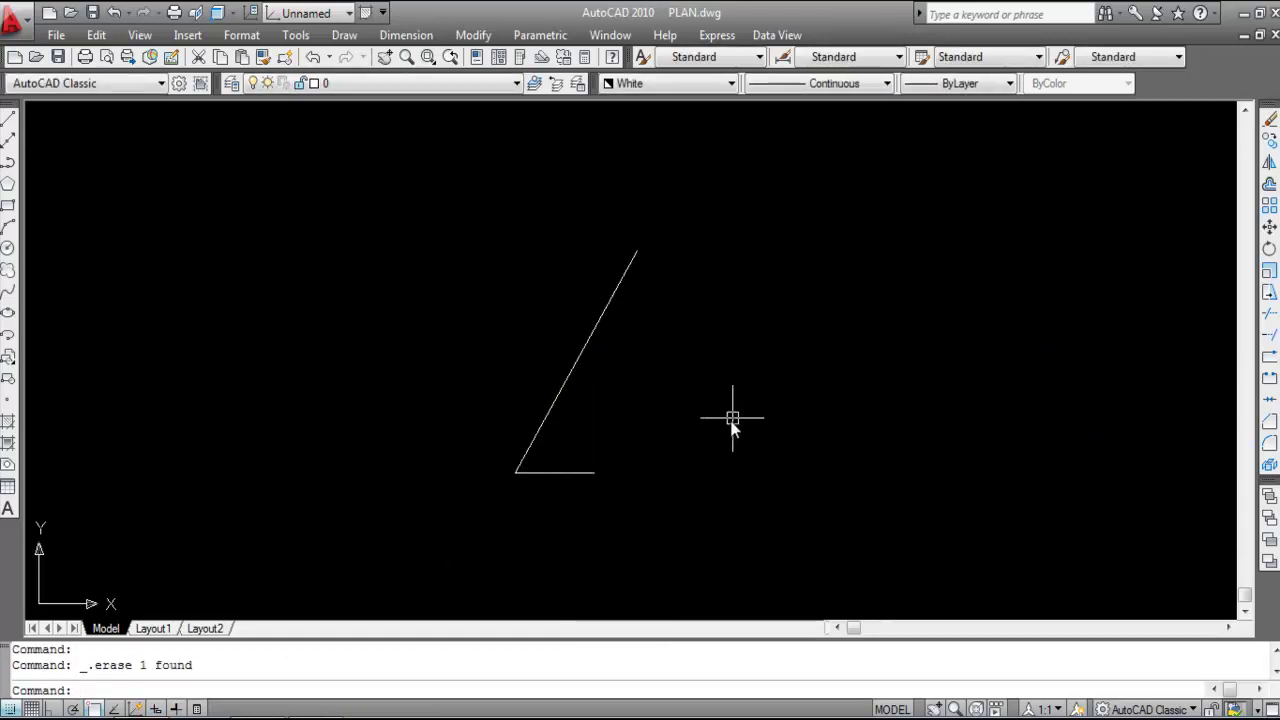
key(Return)
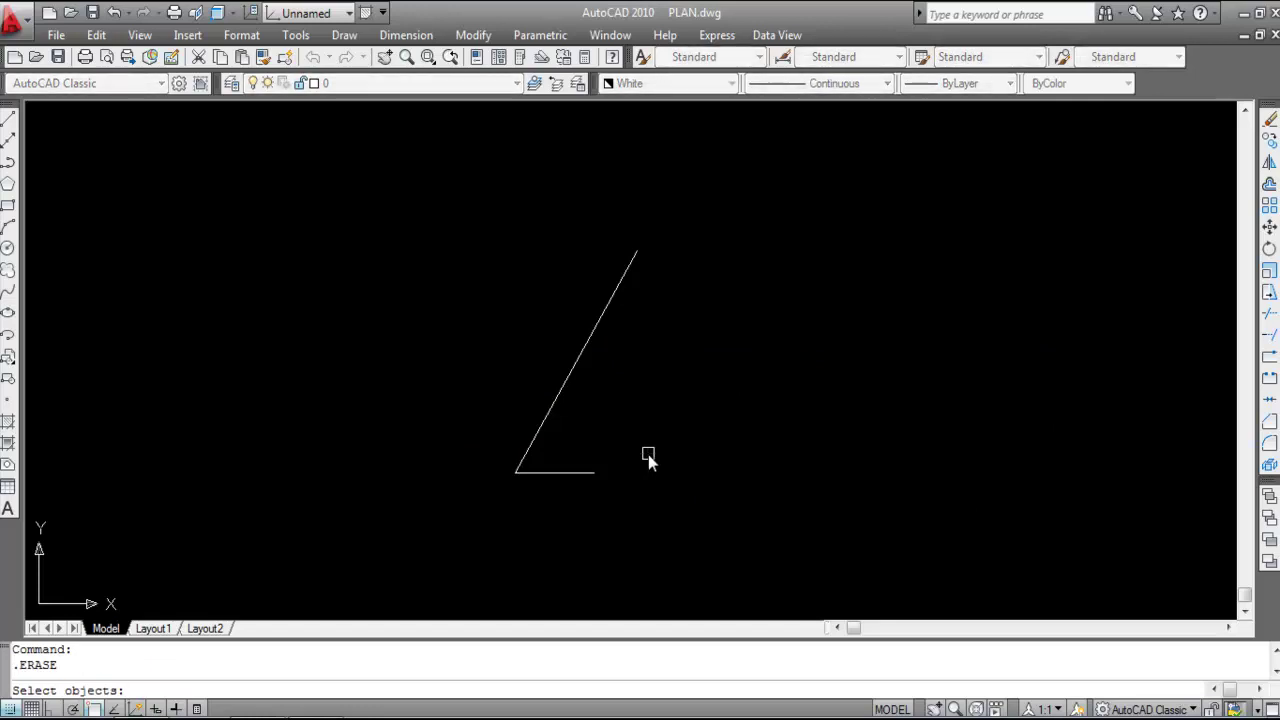
key(Escape)
right_click(614, 406)
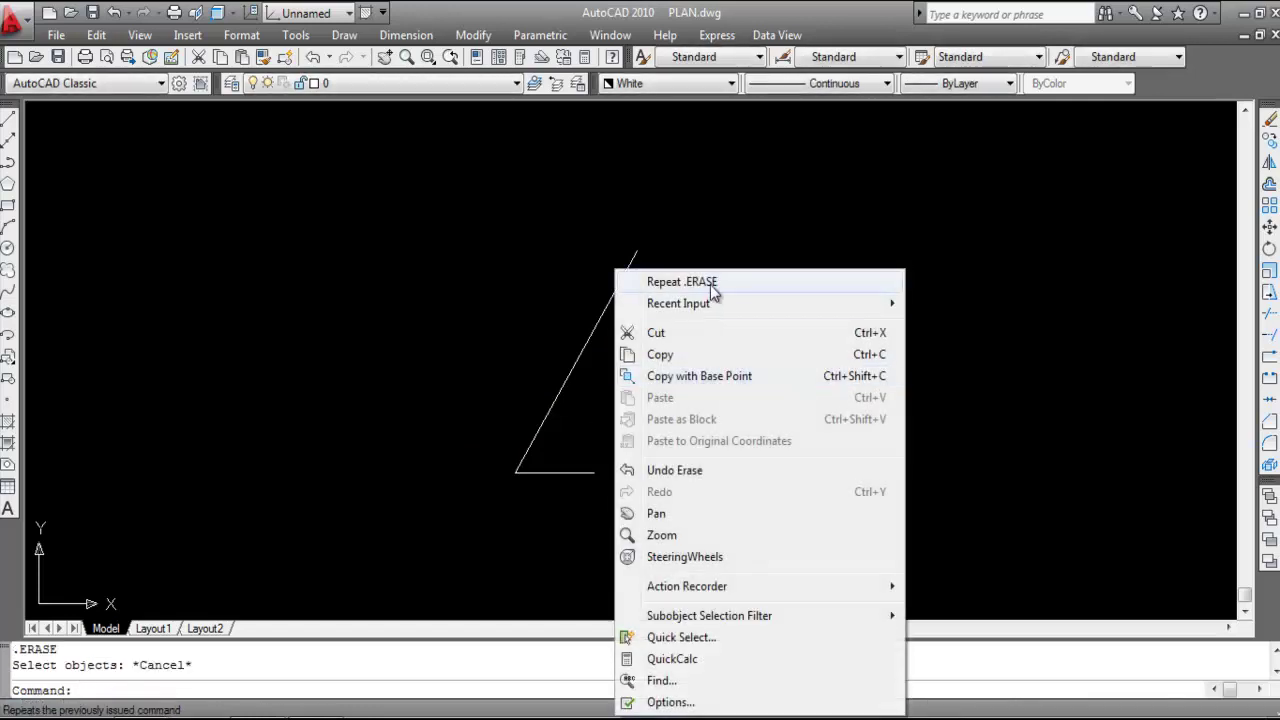
mouse_move(678, 303)
click(975, 324)
text(MEASUREGEOM)
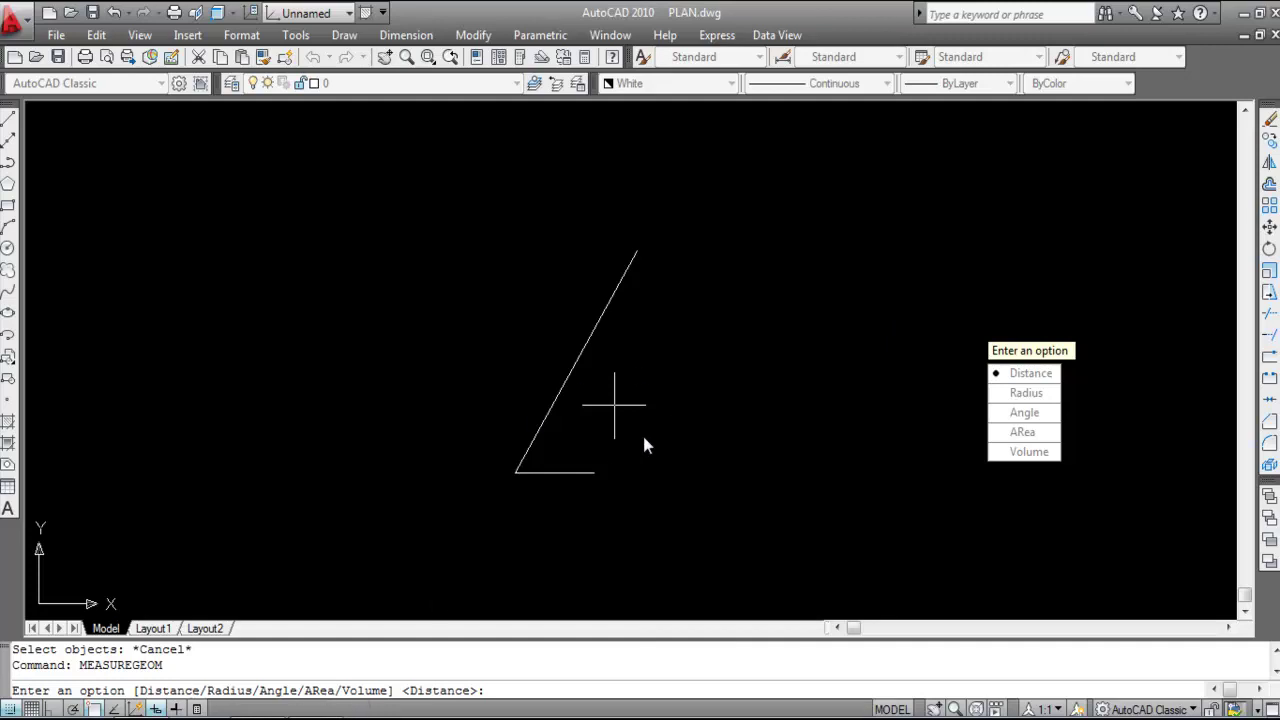
Measure the triangle through the three line endpoints: 4528 sq in (31.45 sq ft), perimeter 33'-1"
click(1030, 432)
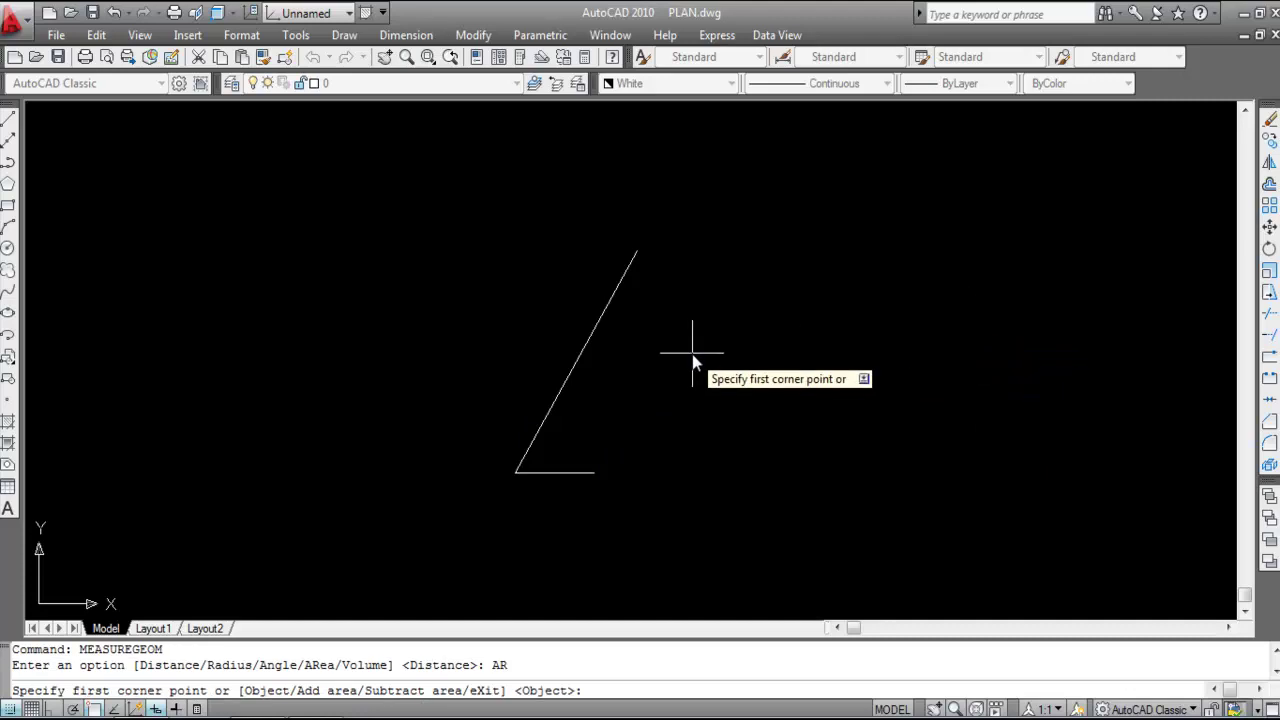
click(513, 469)
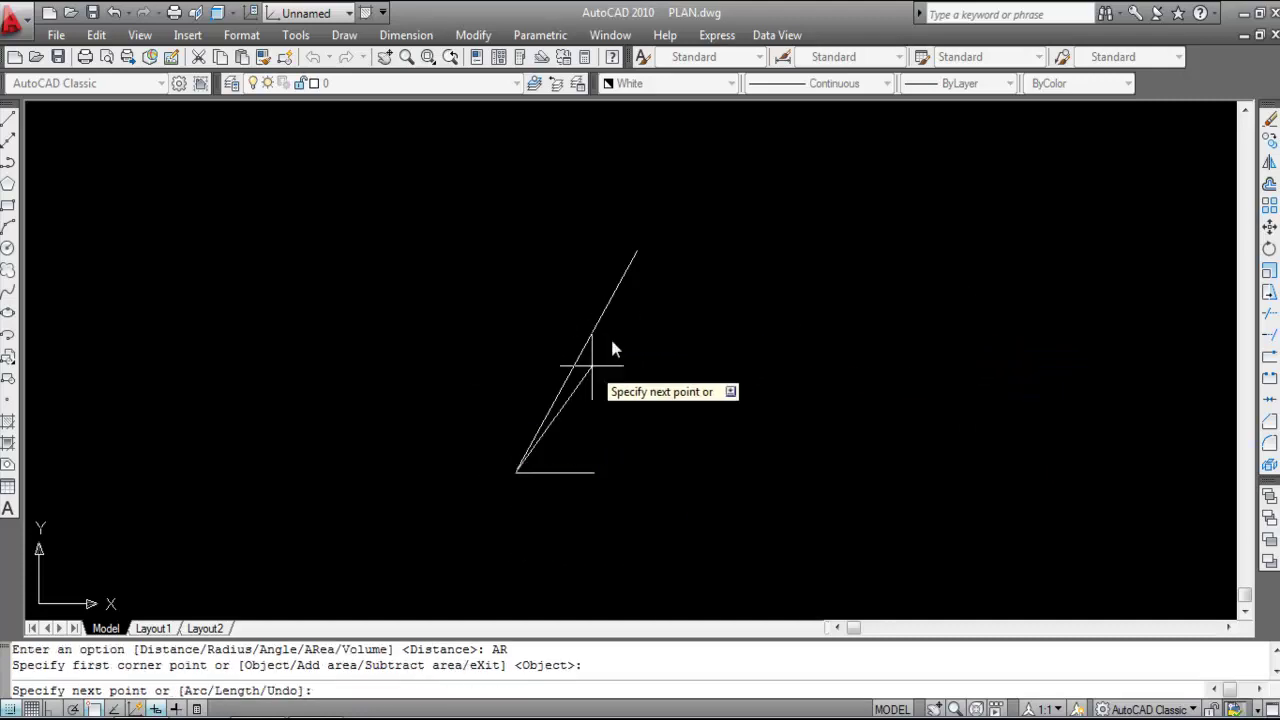
click(638, 250)
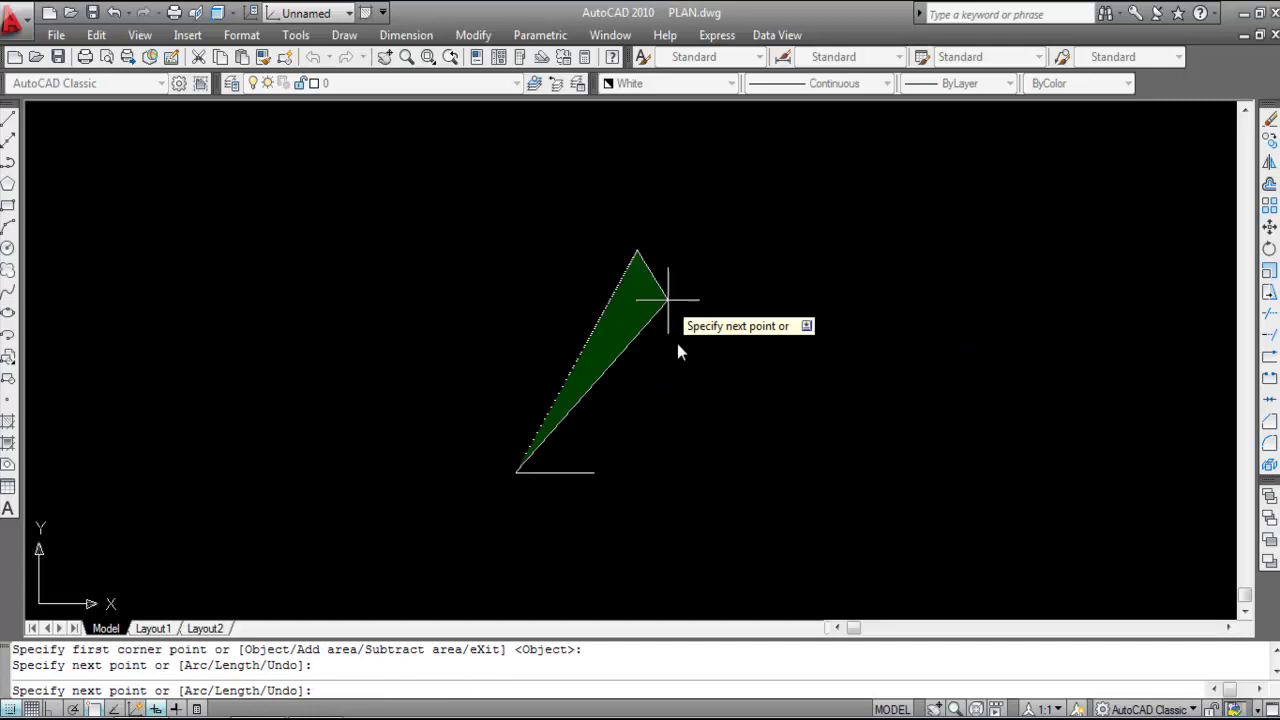
click(595, 472)
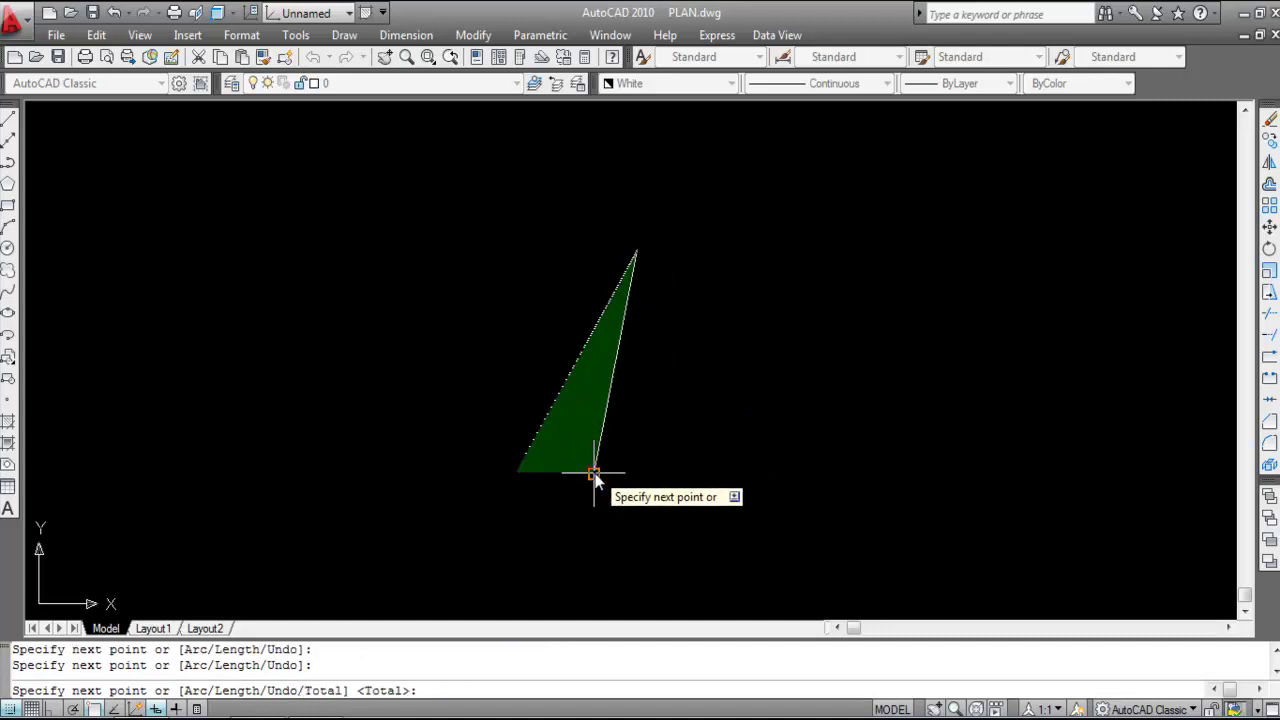
click(515, 472)
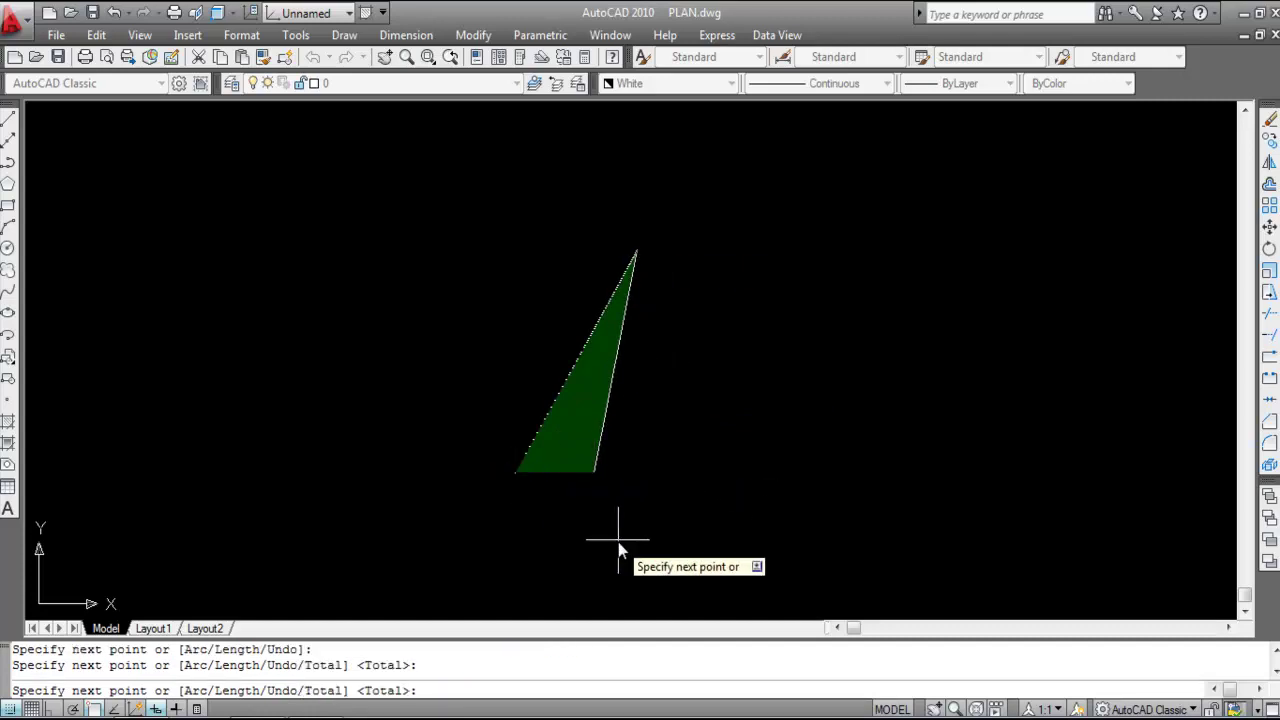
key(Return)
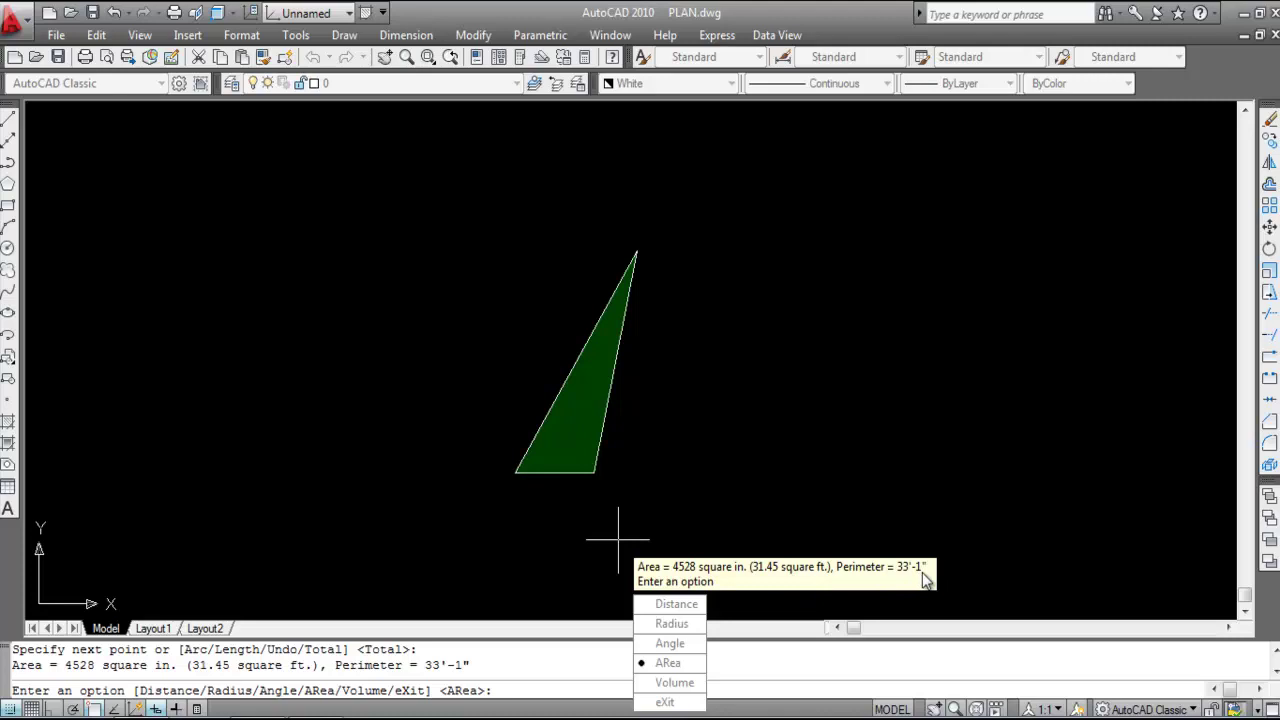
key(Escape)
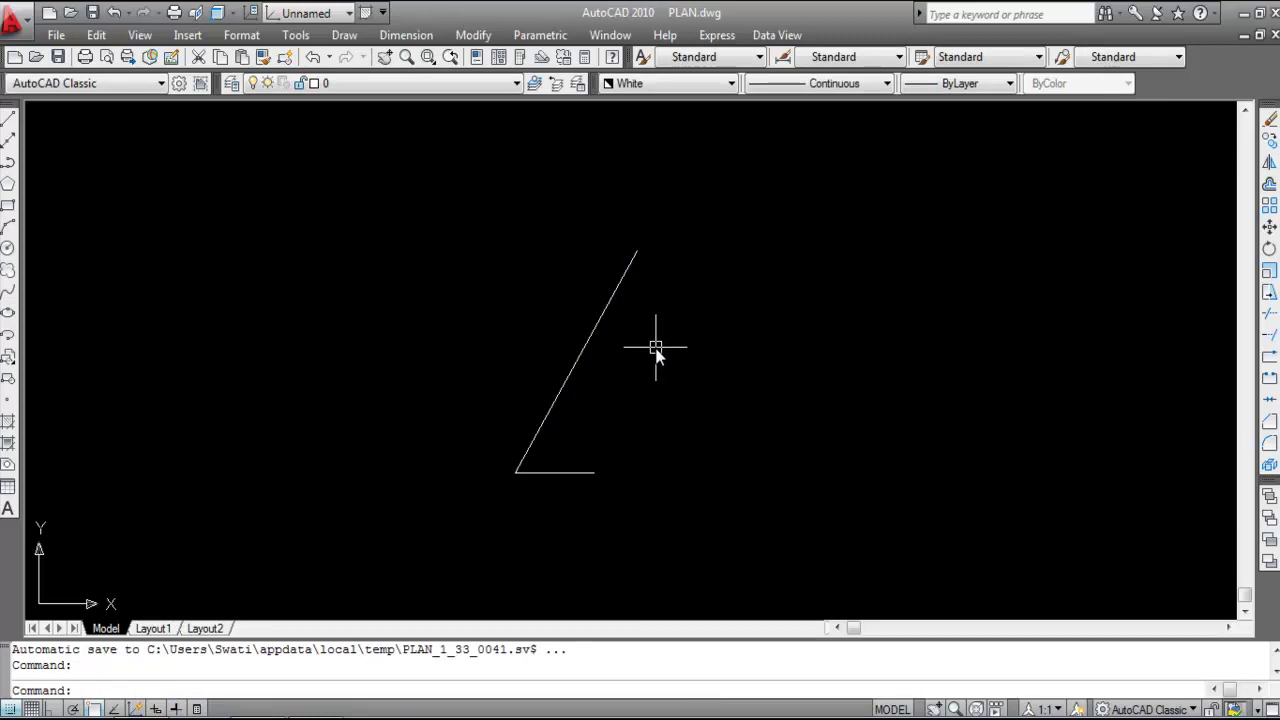
Change the workspace from AutoCAD Classic to 2D Drafting & Annotation
key(Escape)
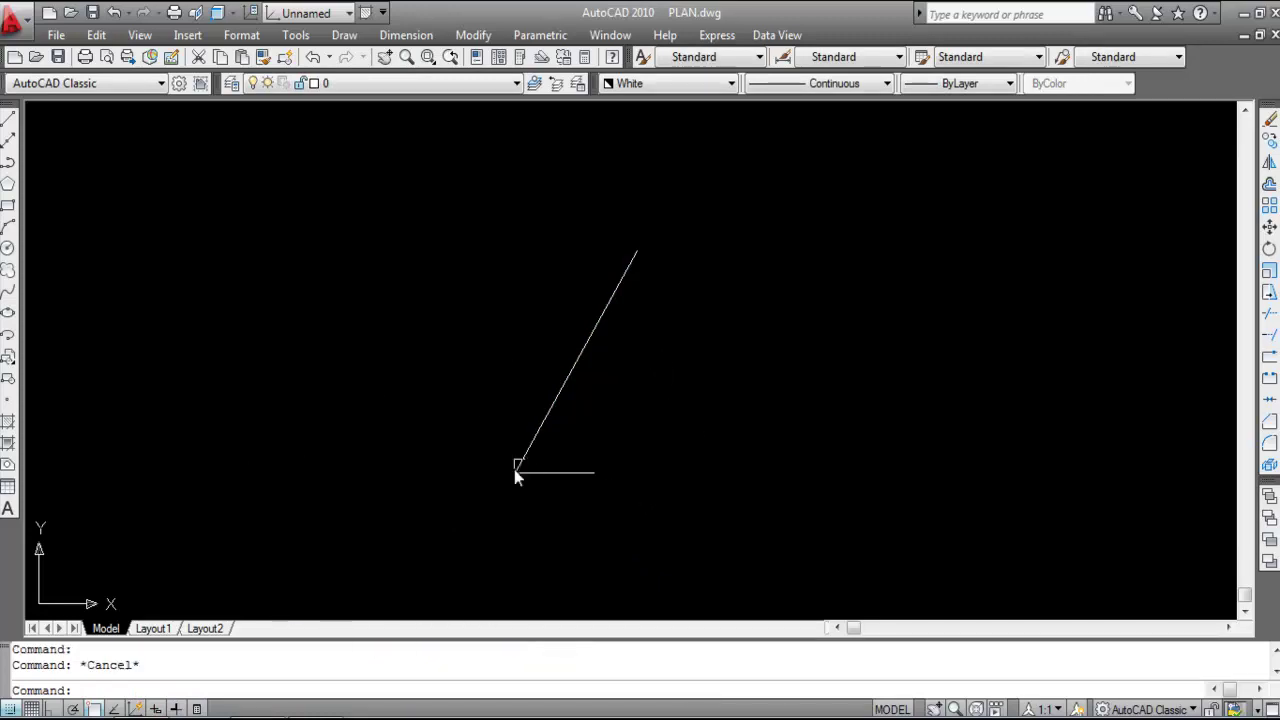
click(296, 37)
mouse_move(333, 42)
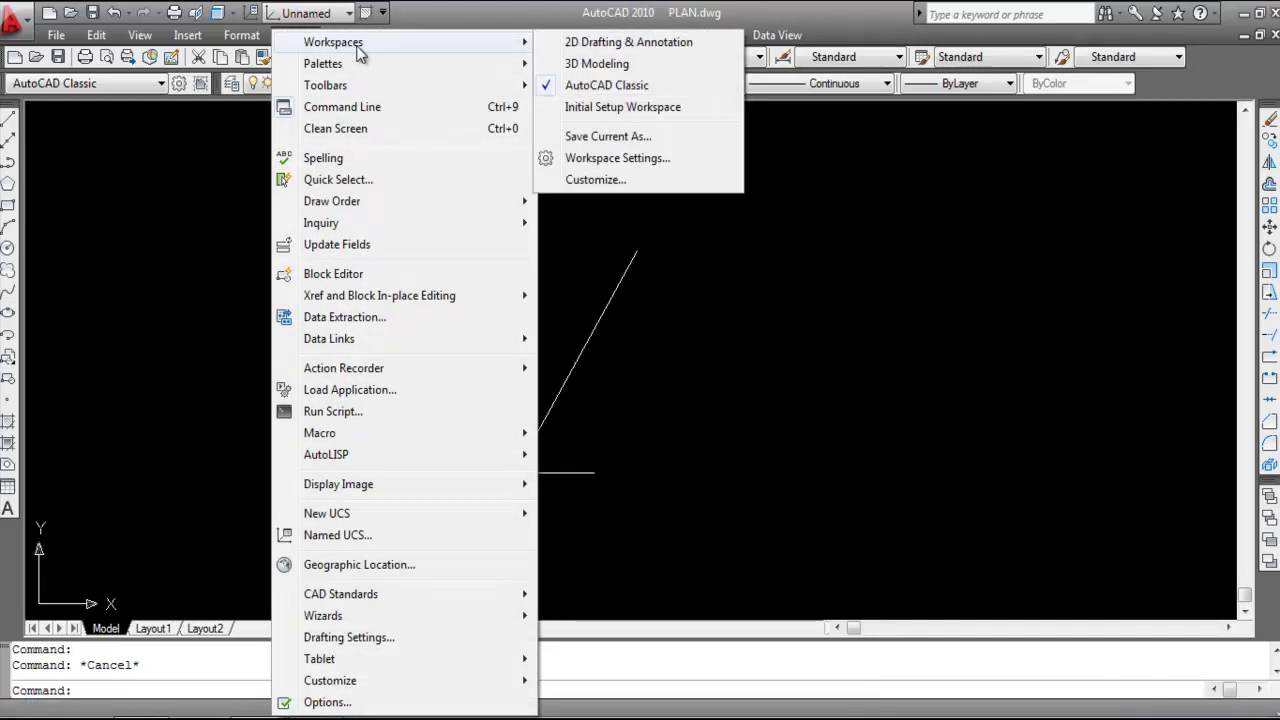
click(596, 44)
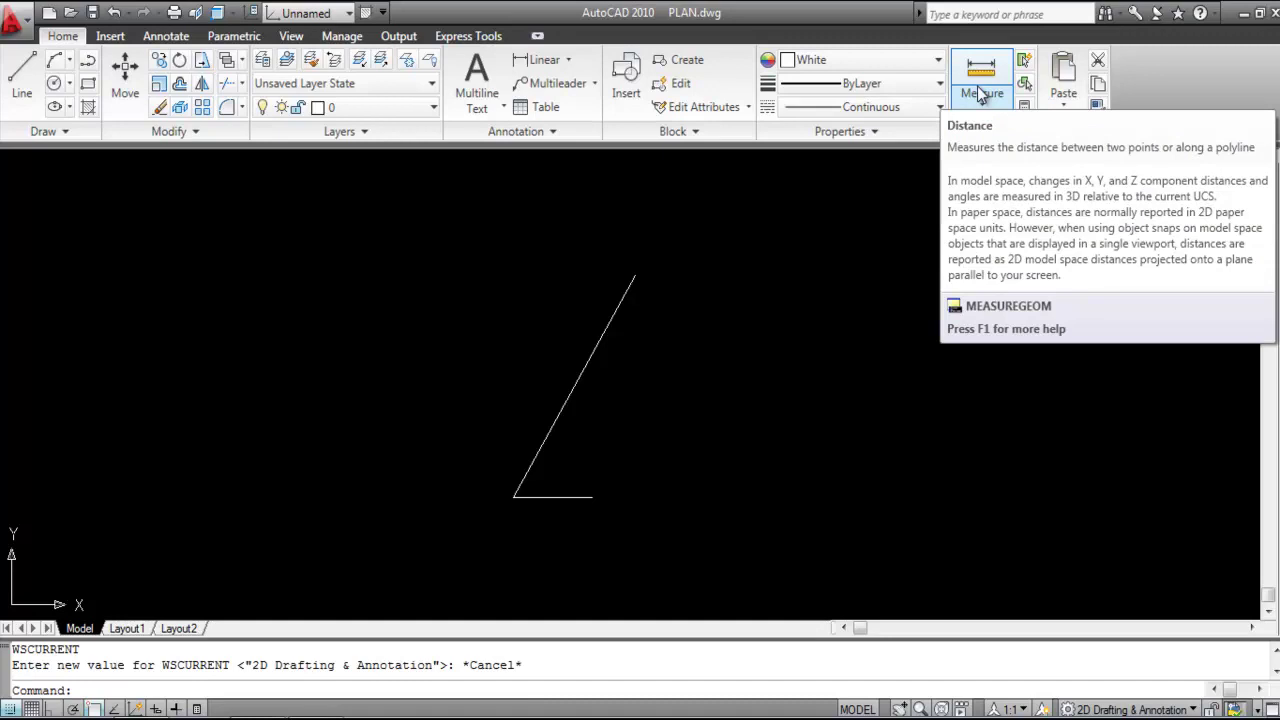
Measure the slanted line's length between its endpoints as 15'-0"
click(982, 98)
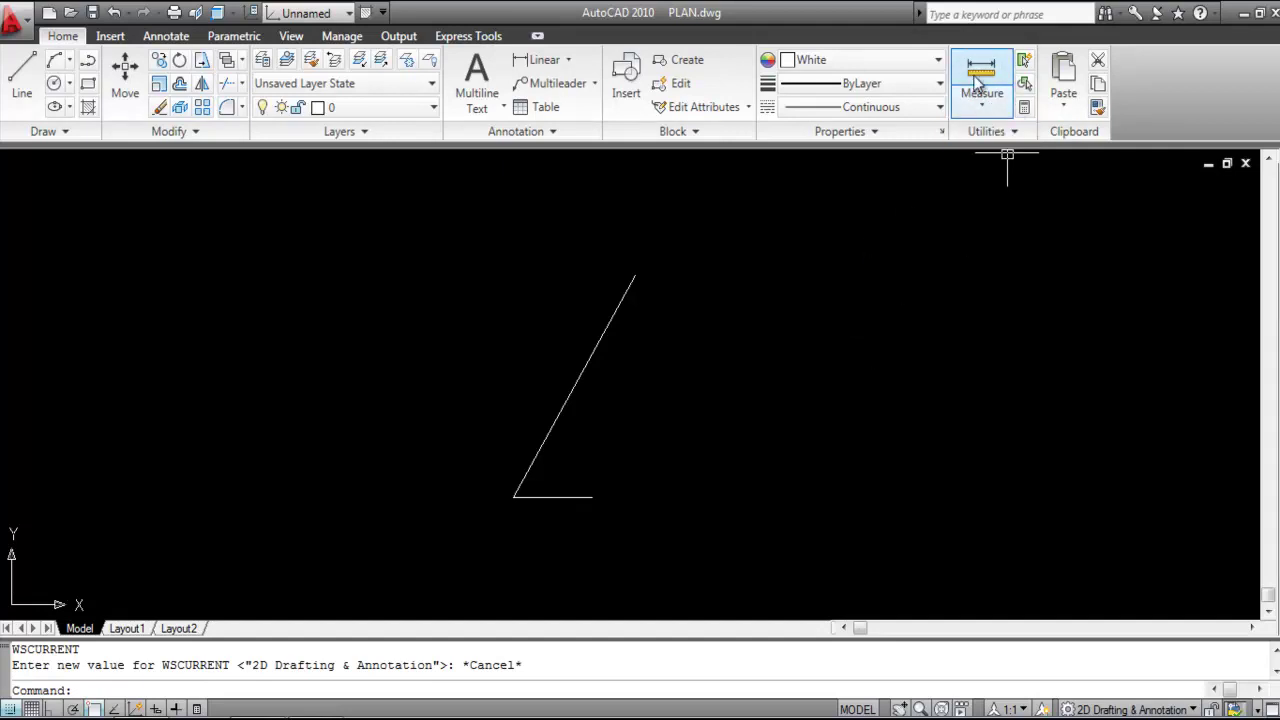
click(977, 83)
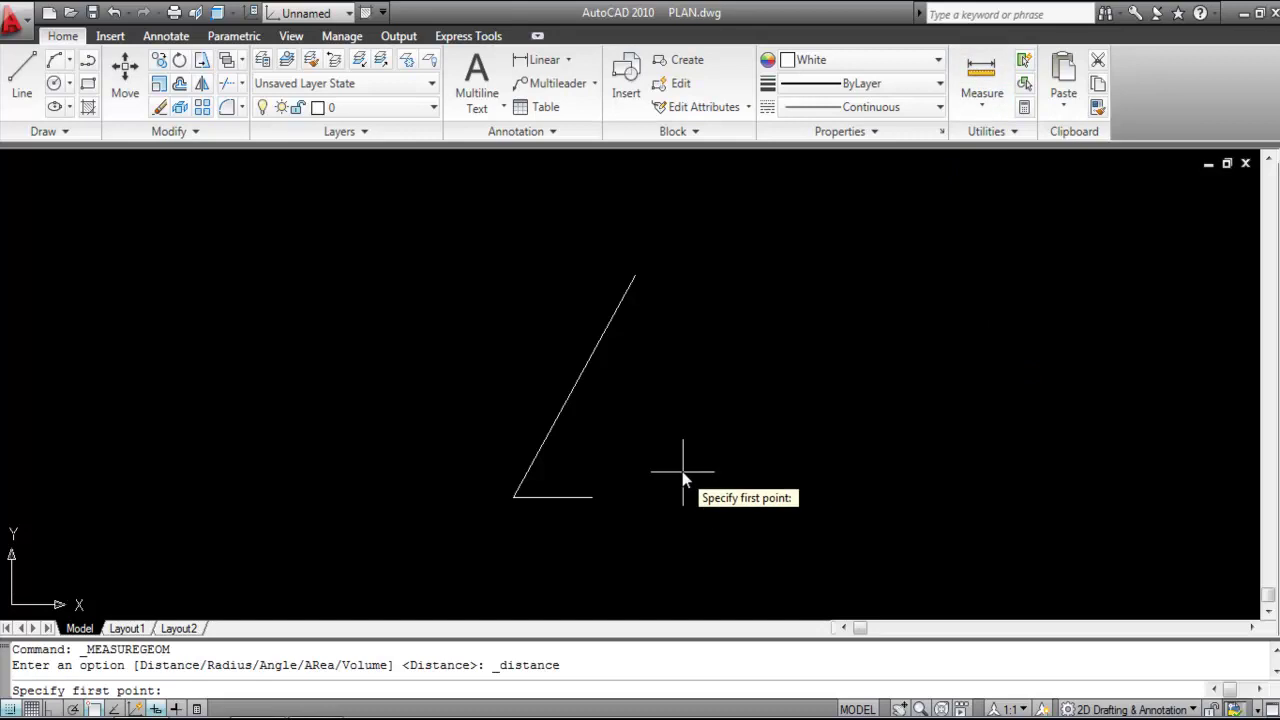
click(514, 497)
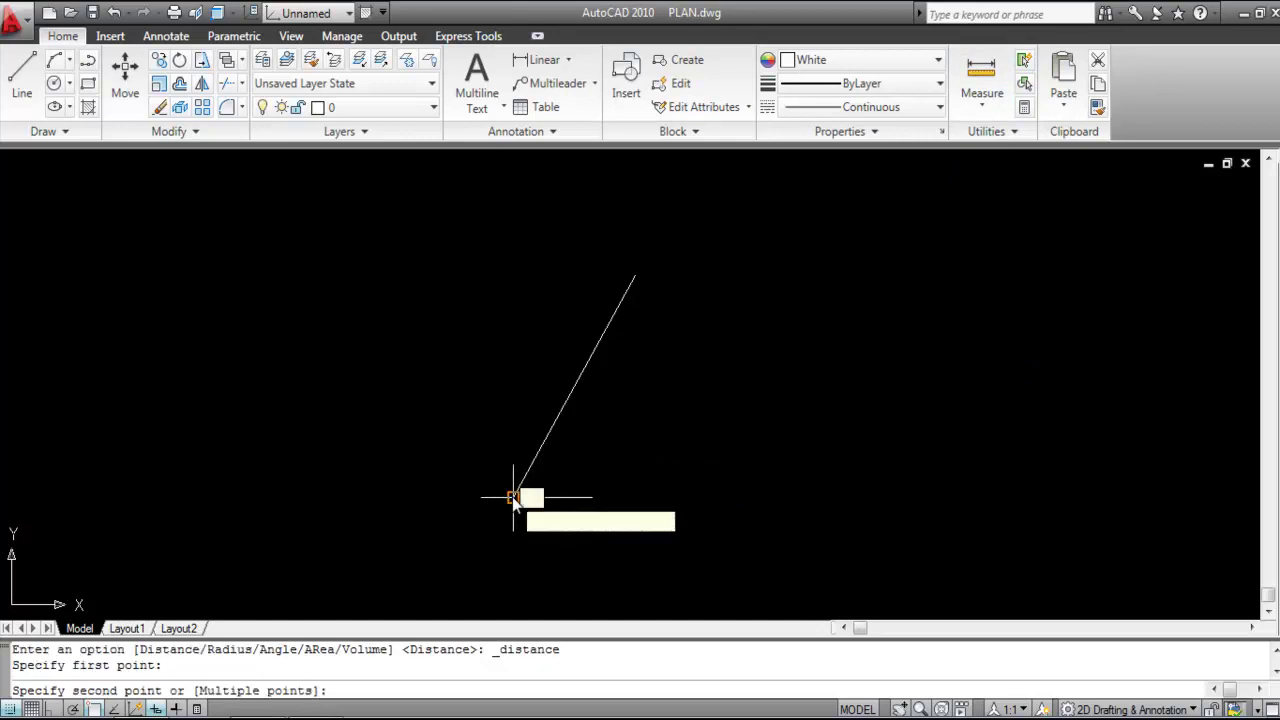
click(631, 275)
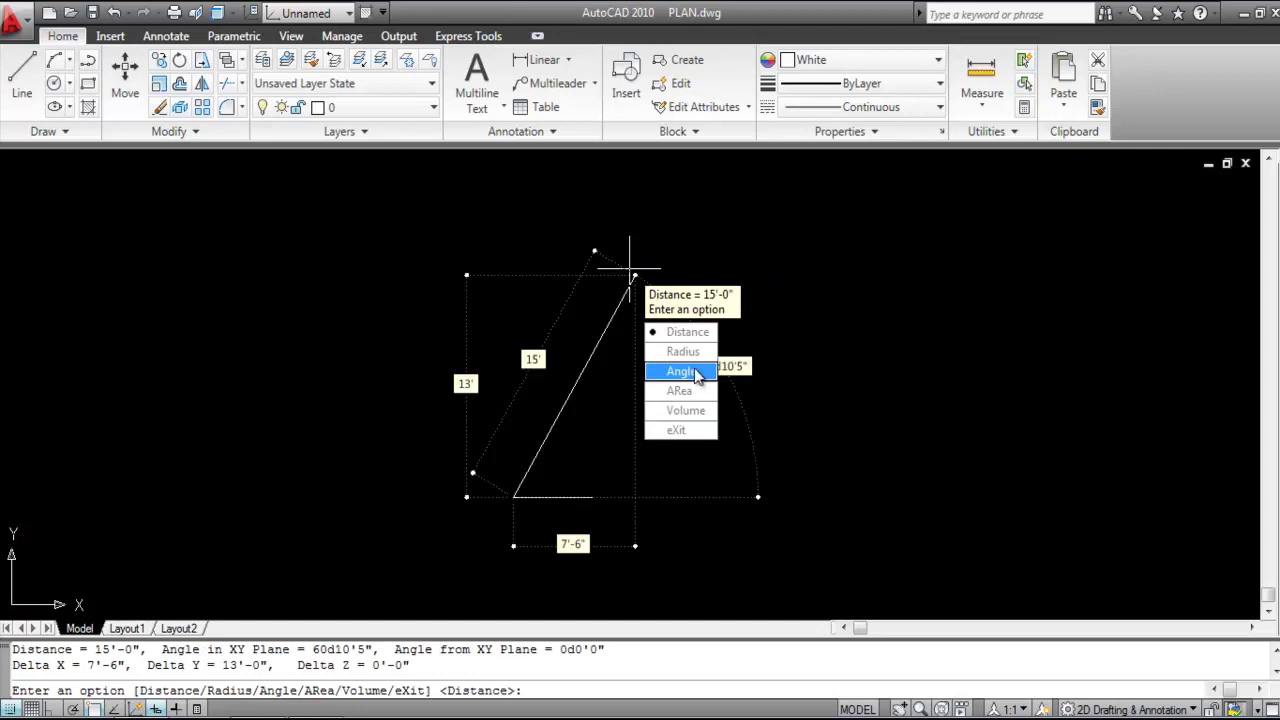
Measure the angle between the slanted line and the base line (60d10'5")
click(695, 374)
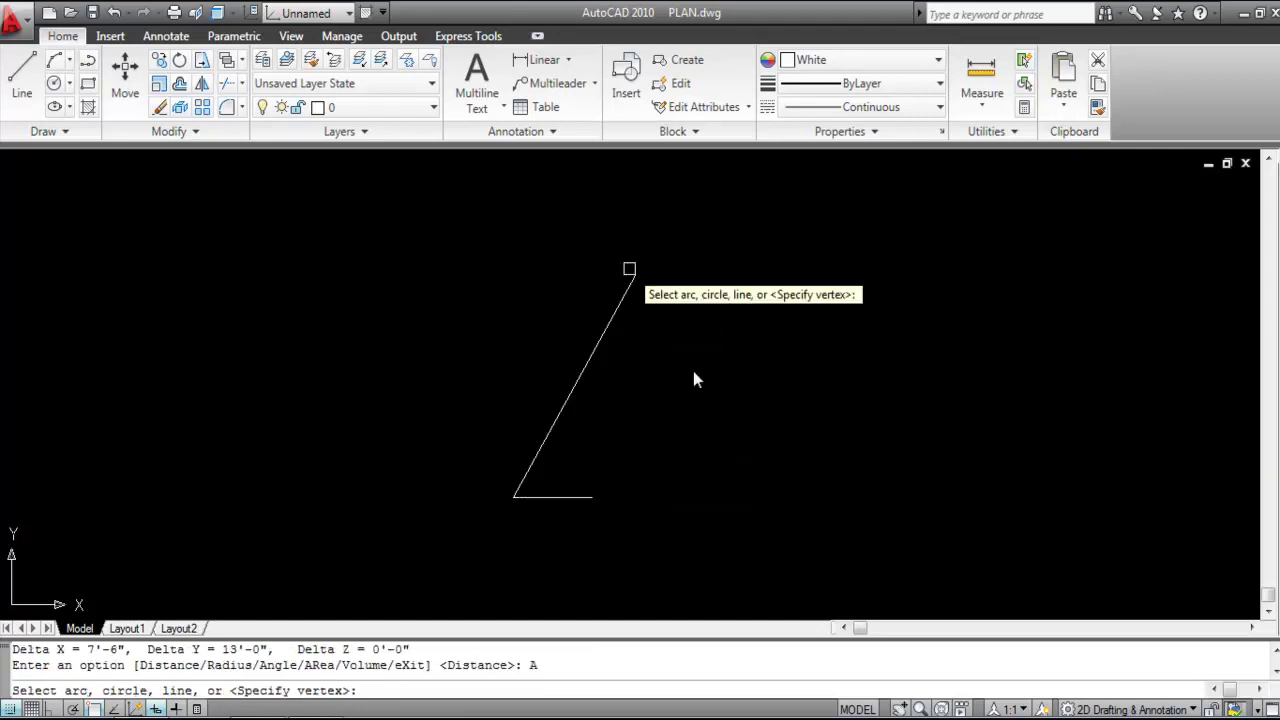
click(562, 413)
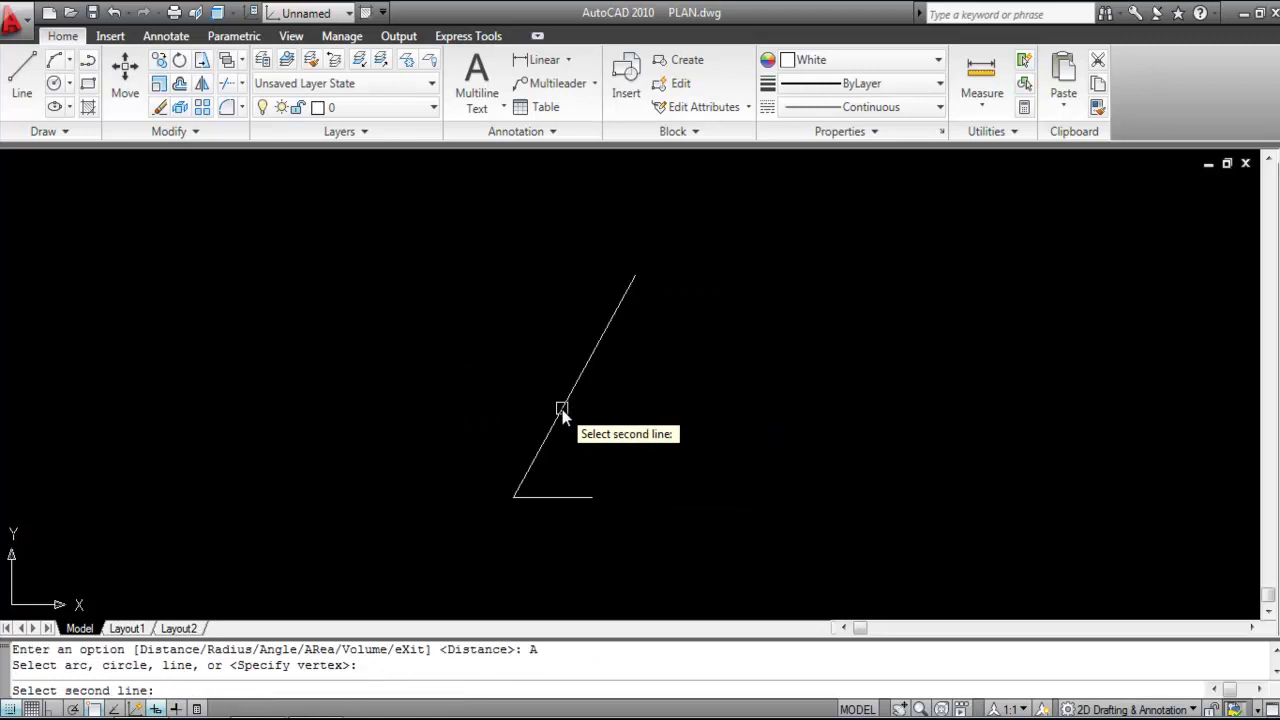
click(571, 494)
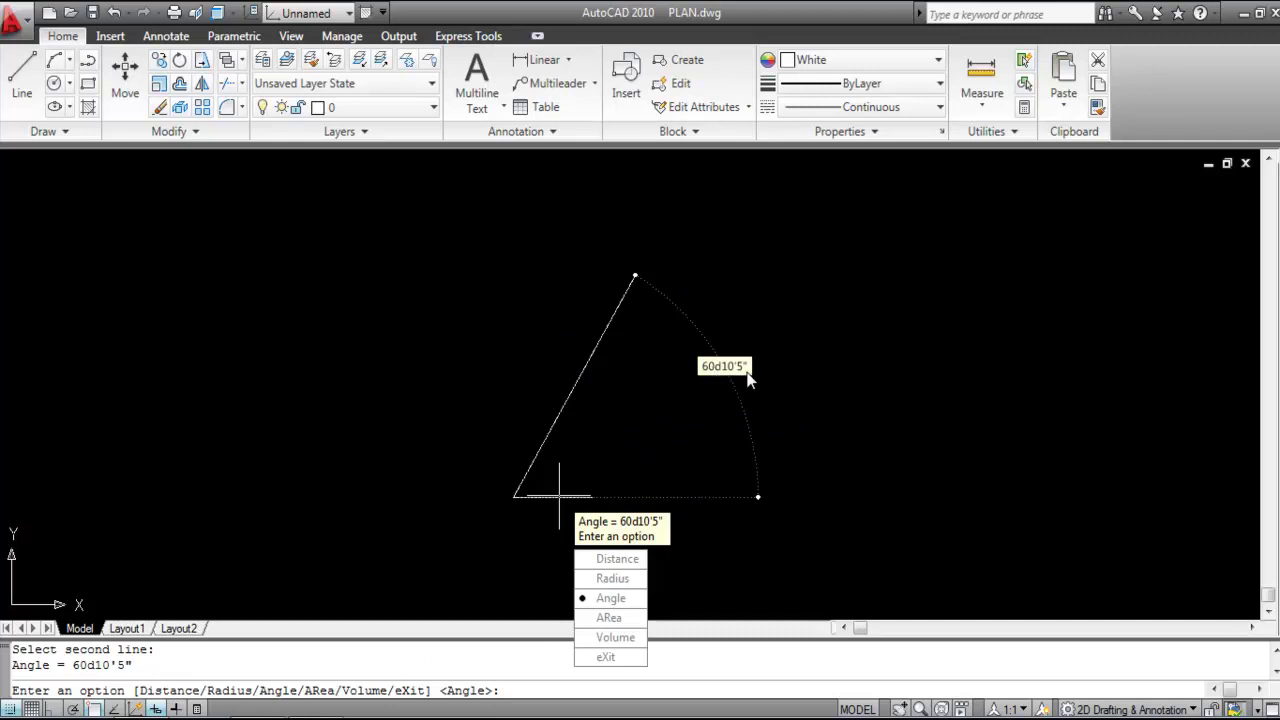
Measure the triangle by its corners: 4528 square in. area, 33'-1" perimeter, then cancel
click(612, 618)
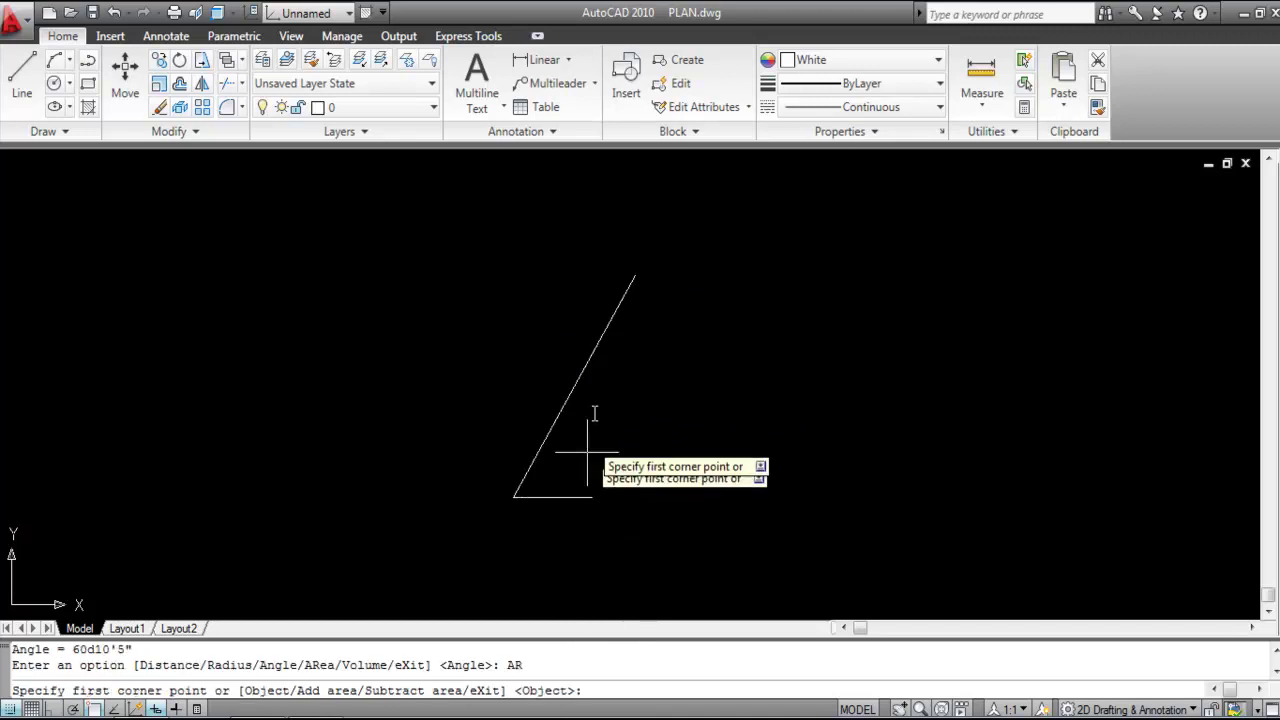
click(592, 497)
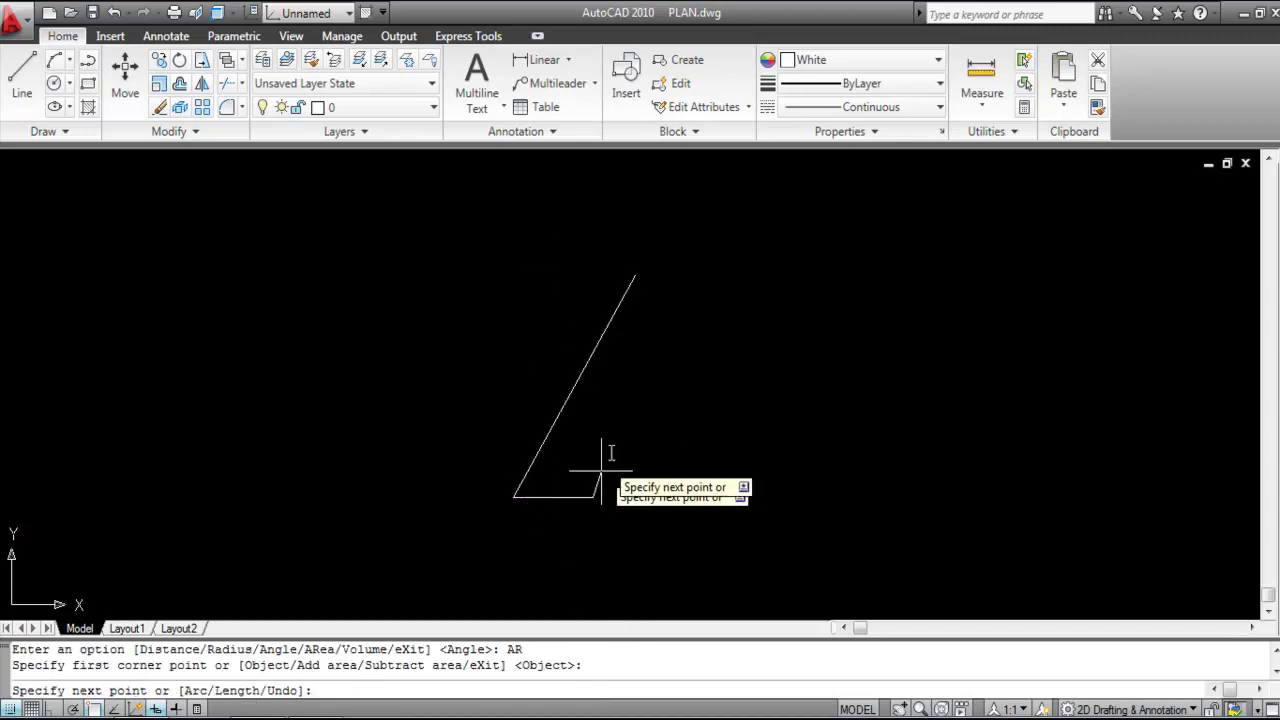
click(634, 277)
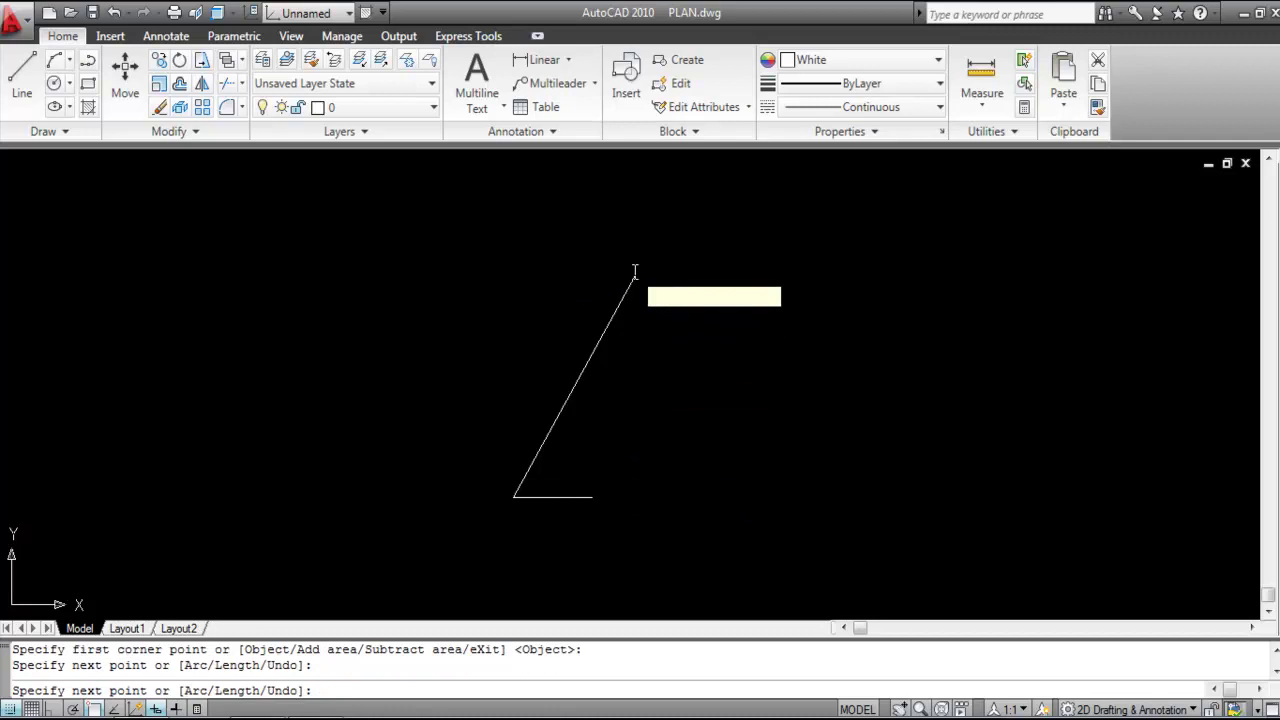
click(514, 496)
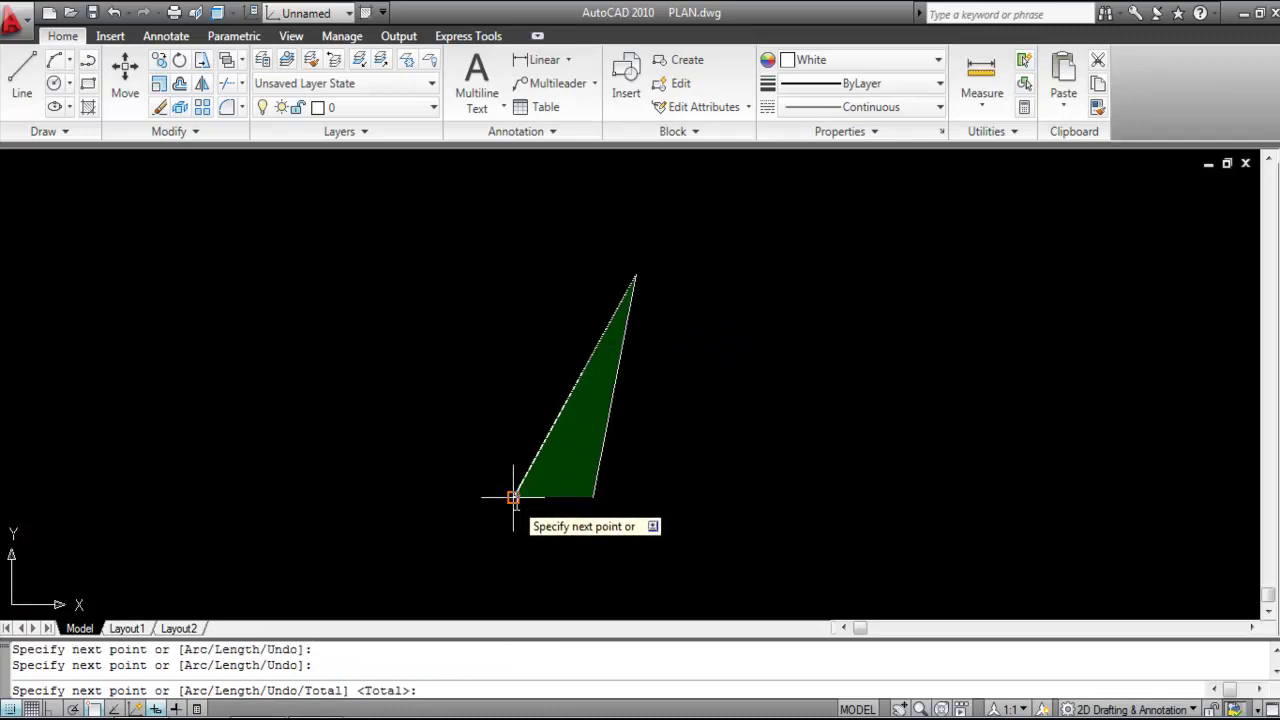
click(593, 498)
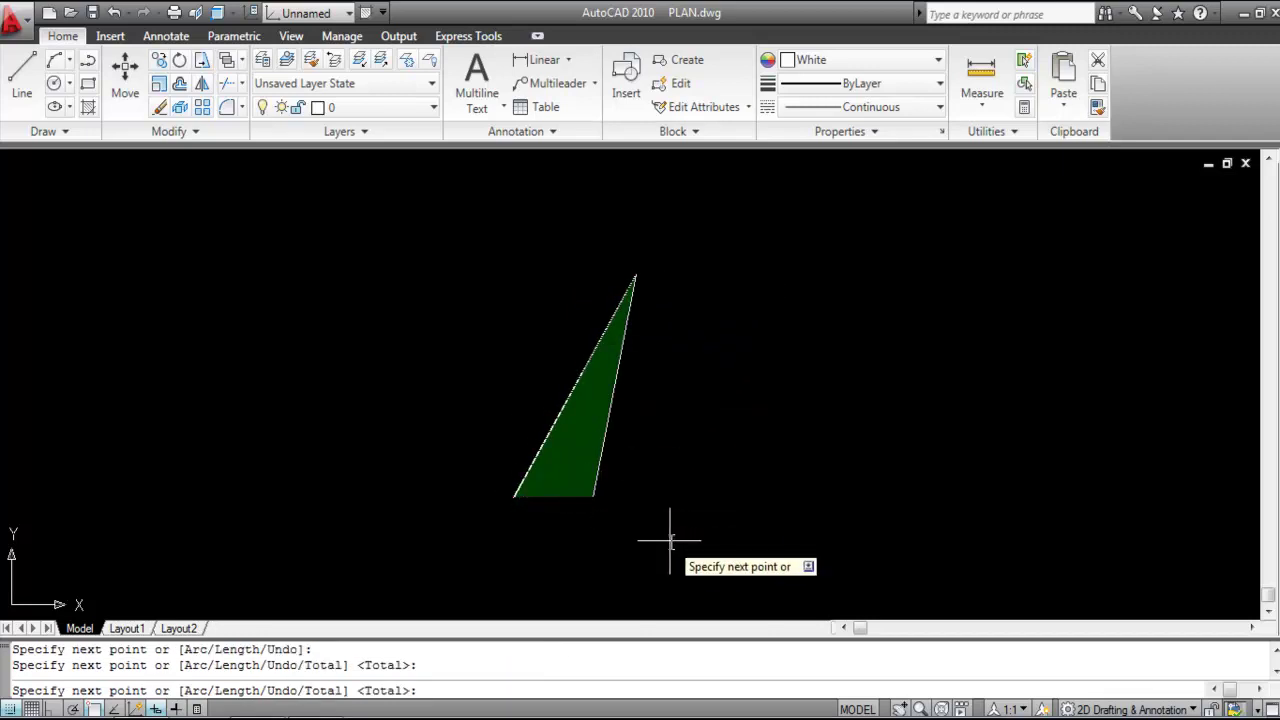
key(Return)
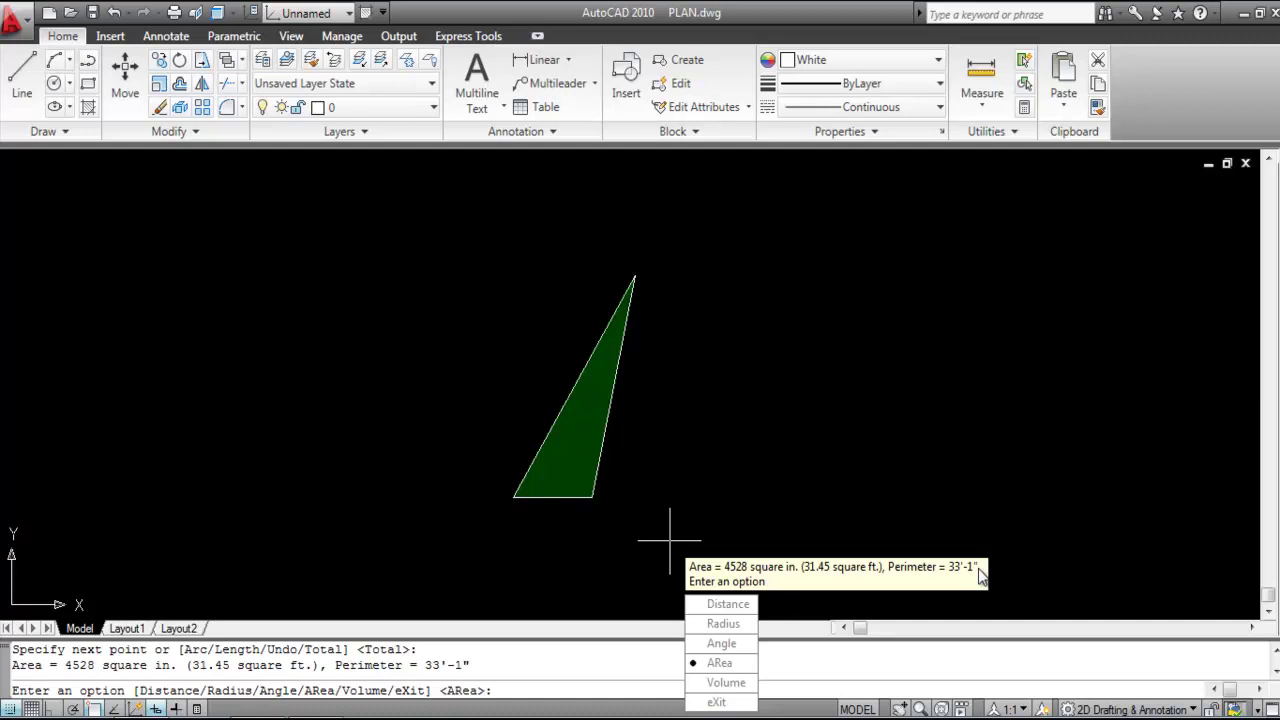
key(Escape)
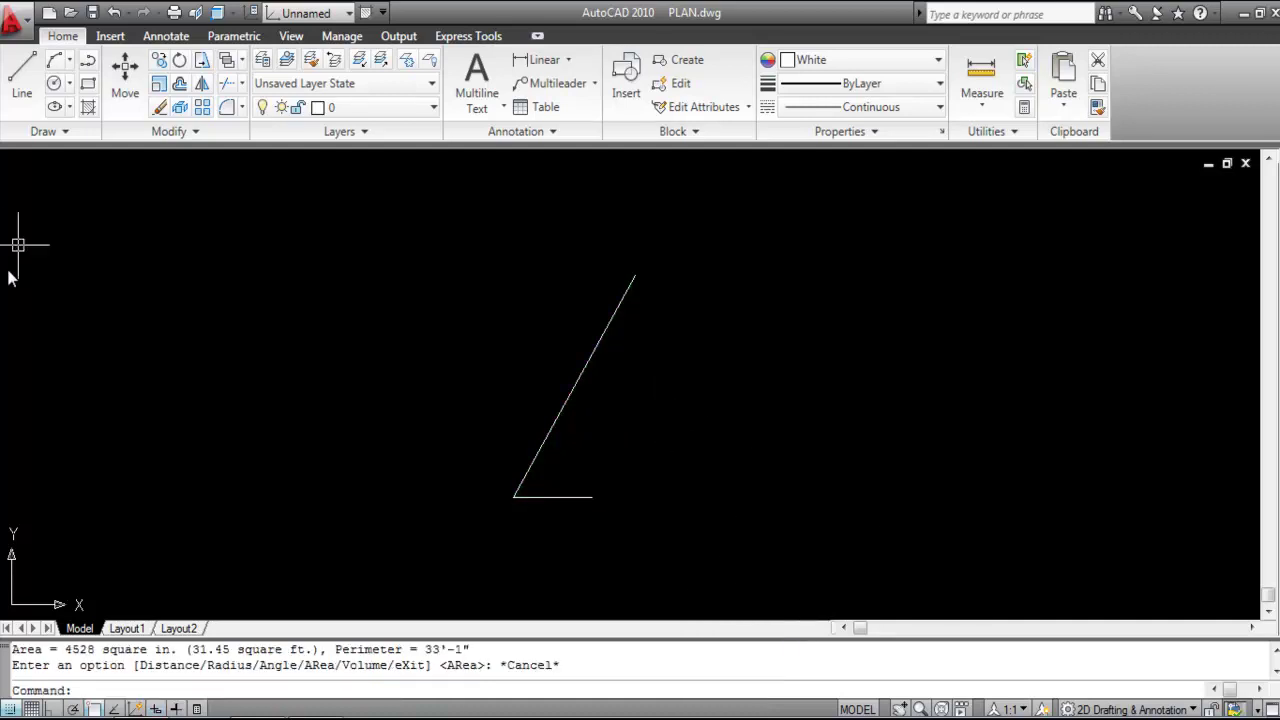
Re-measure the slanted line's 15' length between its endpoints, then cancel
click(983, 106)
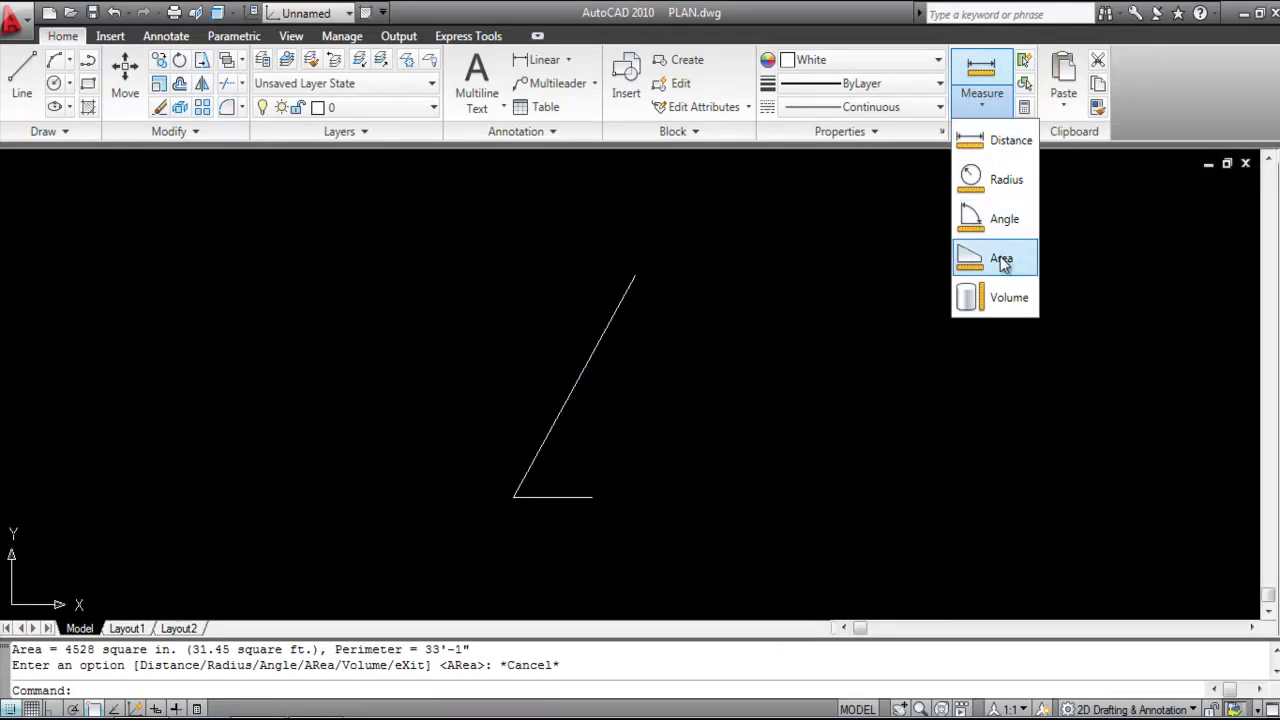
click(1006, 146)
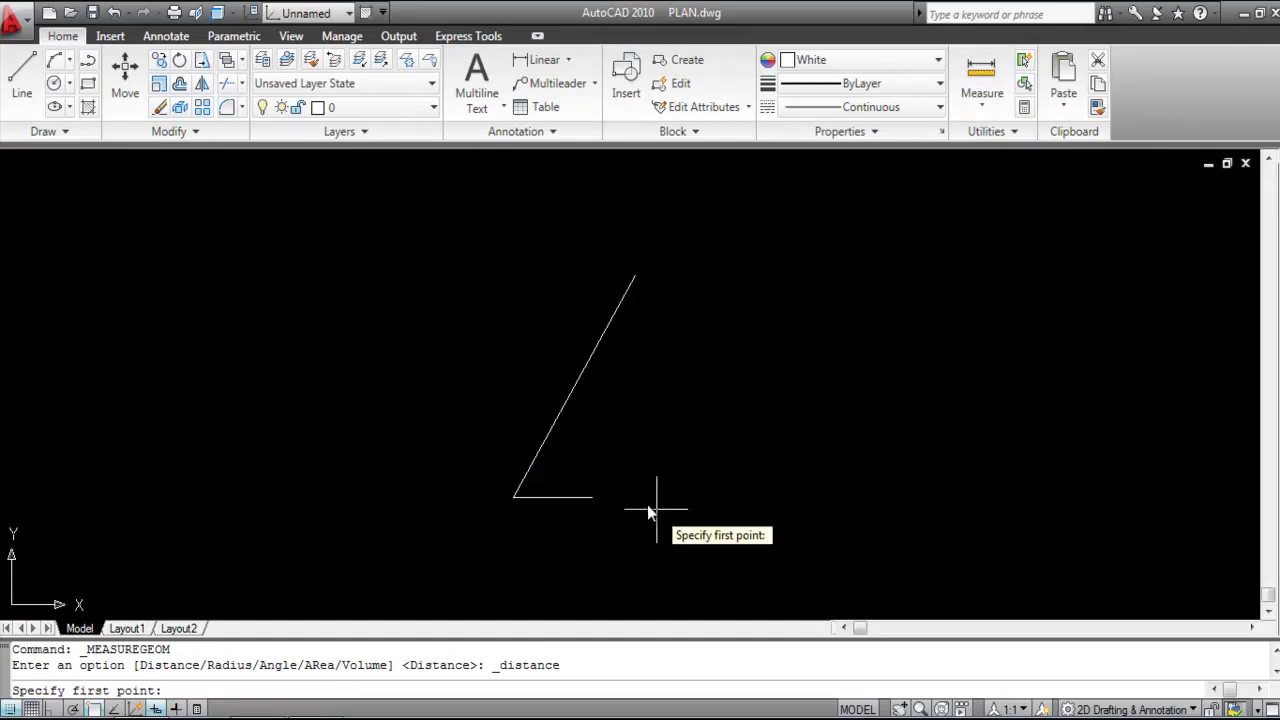
click(514, 496)
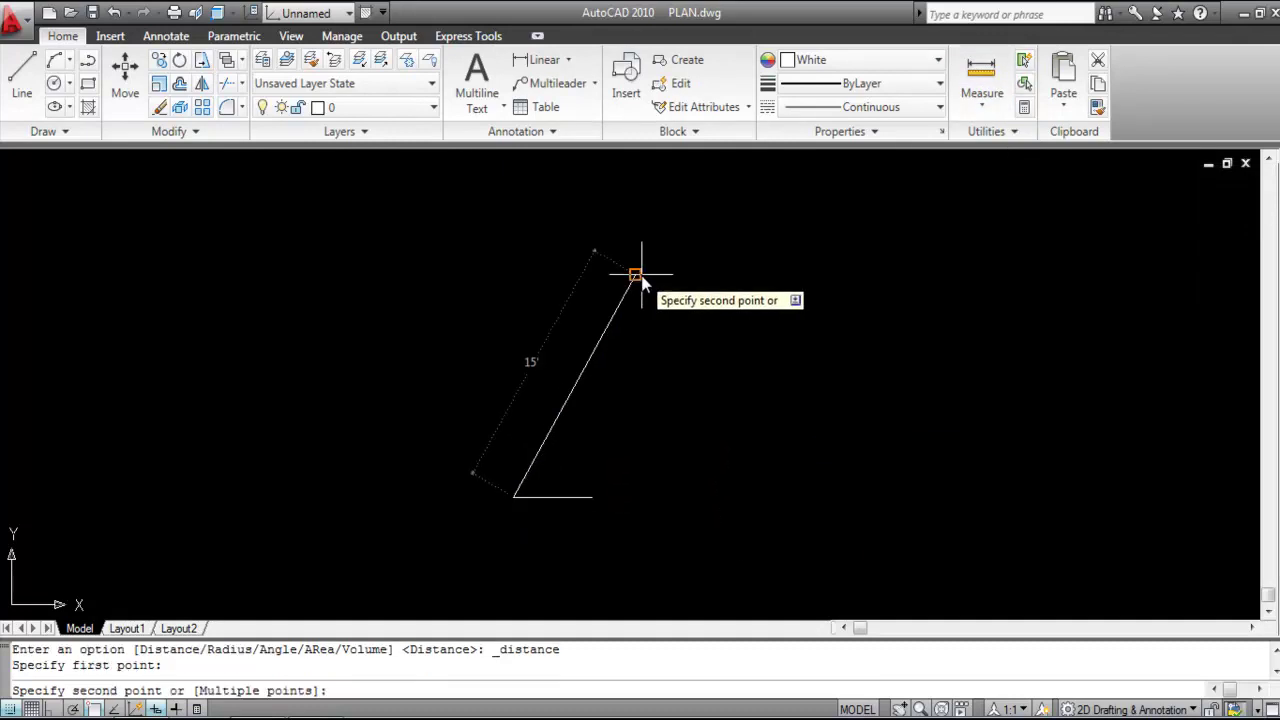
click(636, 275)
key(Escape)
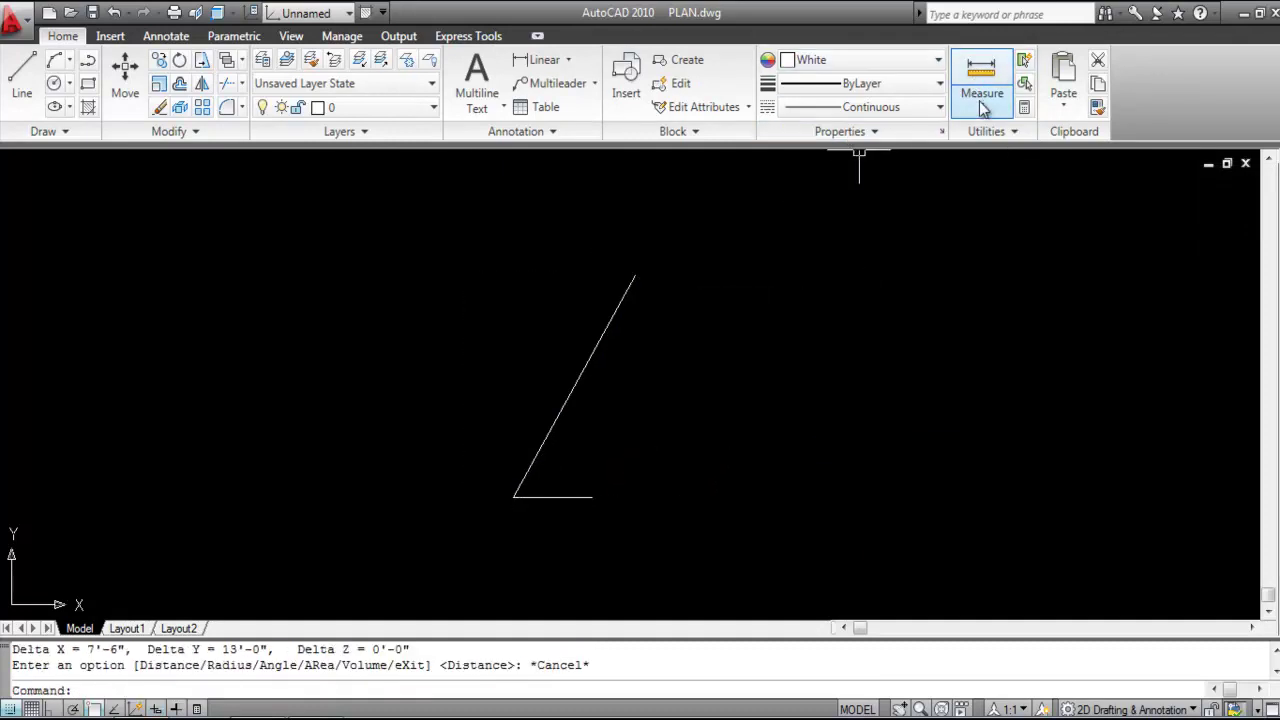
Measure the 60d10'5" angle between the slanted line and the base line
click(983, 108)
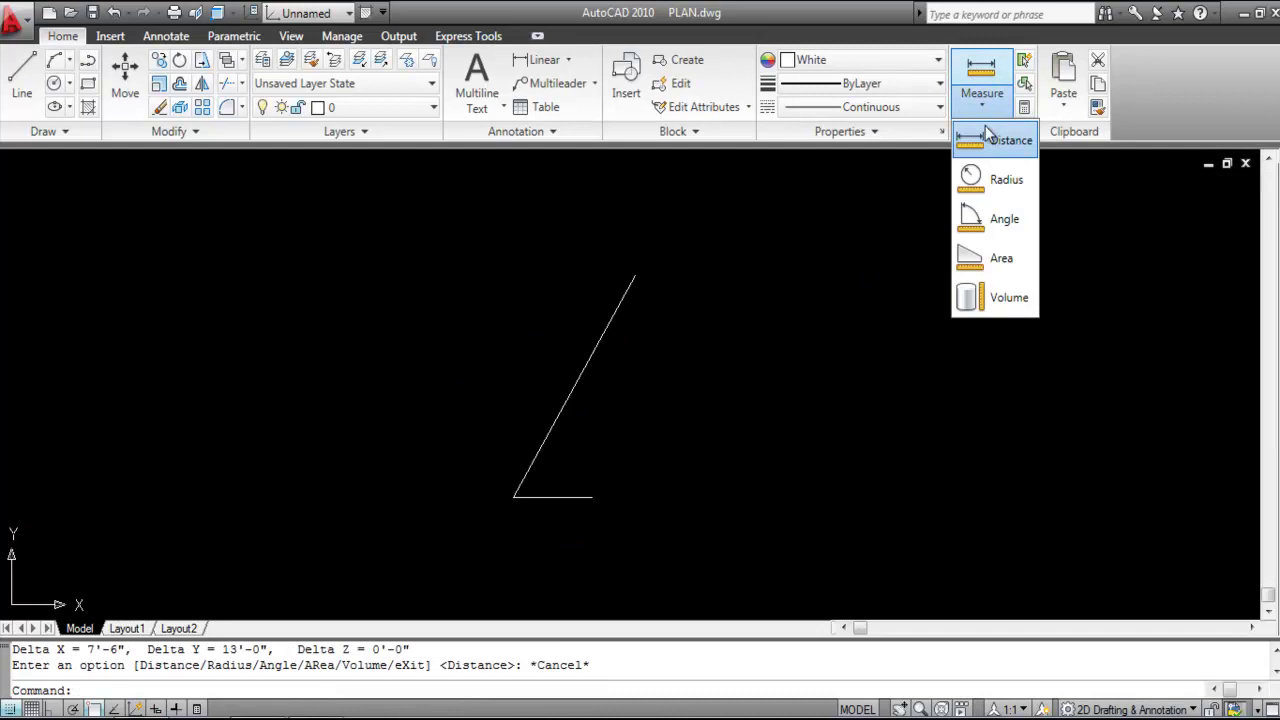
click(1000, 220)
click(554, 423)
click(555, 497)
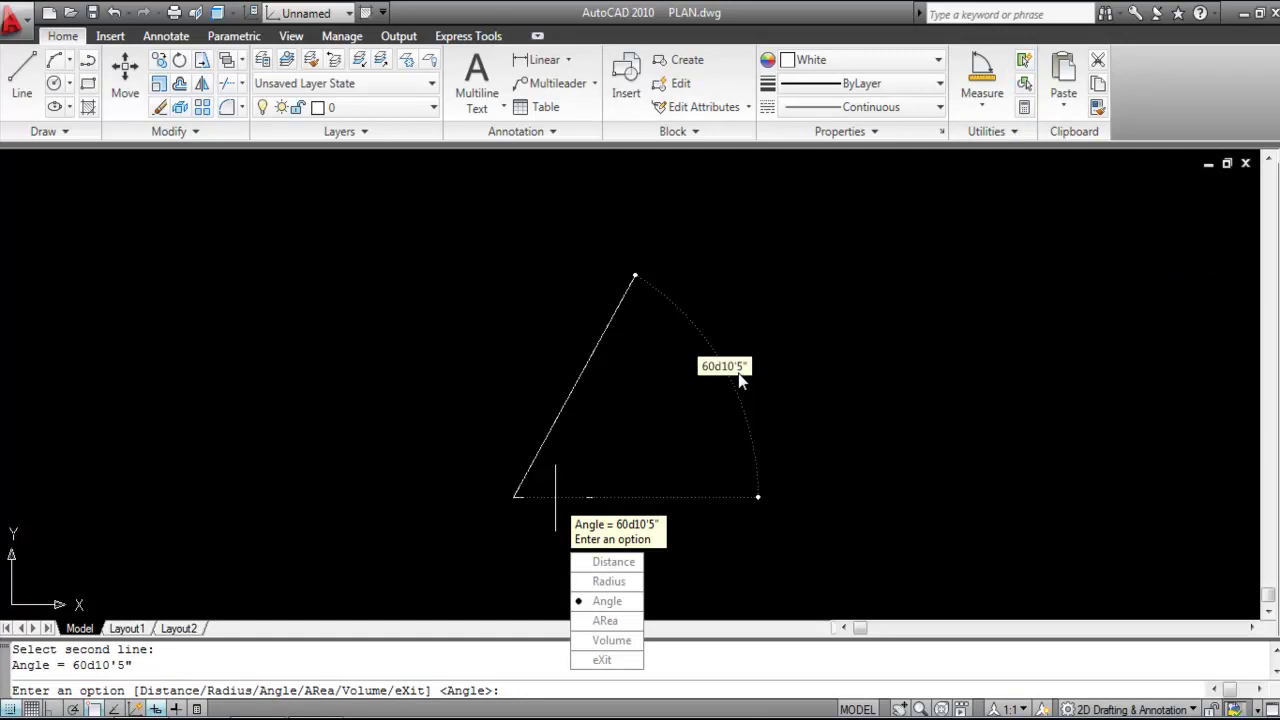
Cancel the measurement and draw a Center-Radius circle left of the two lines
key(Escape)
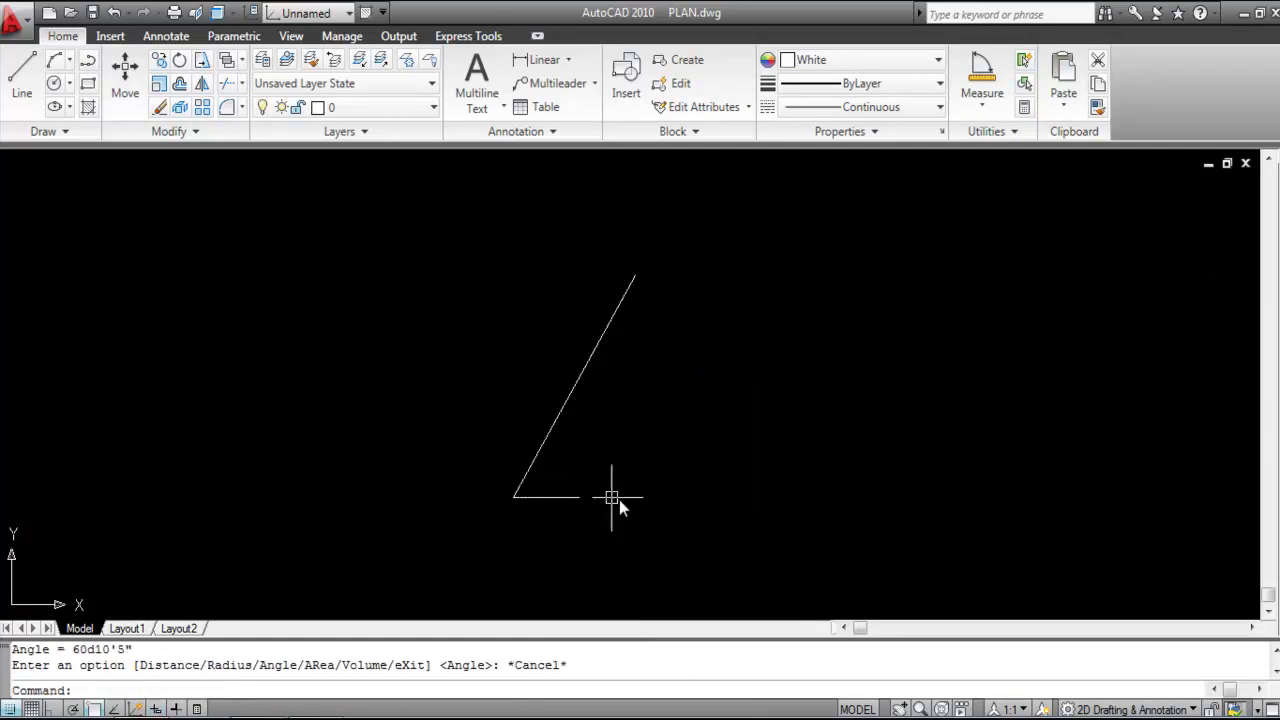
click(54, 83)
click(289, 366)
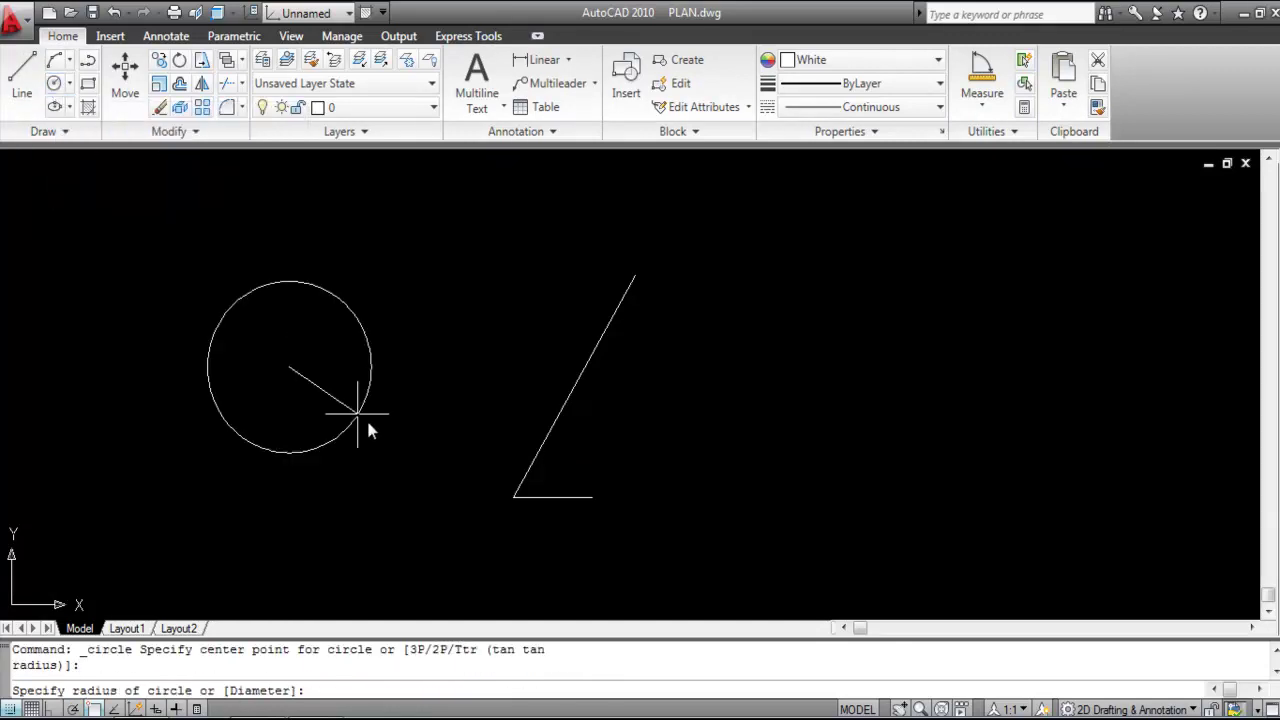
click(390, 449)
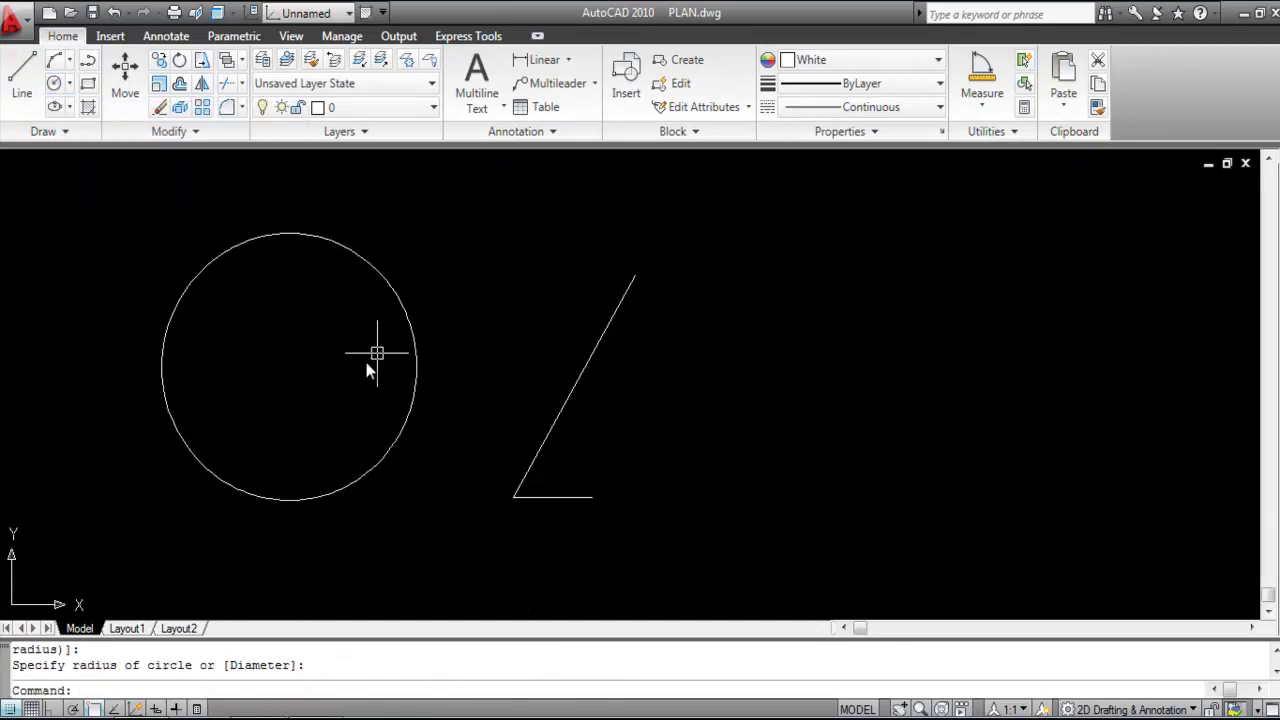
Measure the circle's radius as 7'-10" (diameter 15'-8")
click(985, 108)
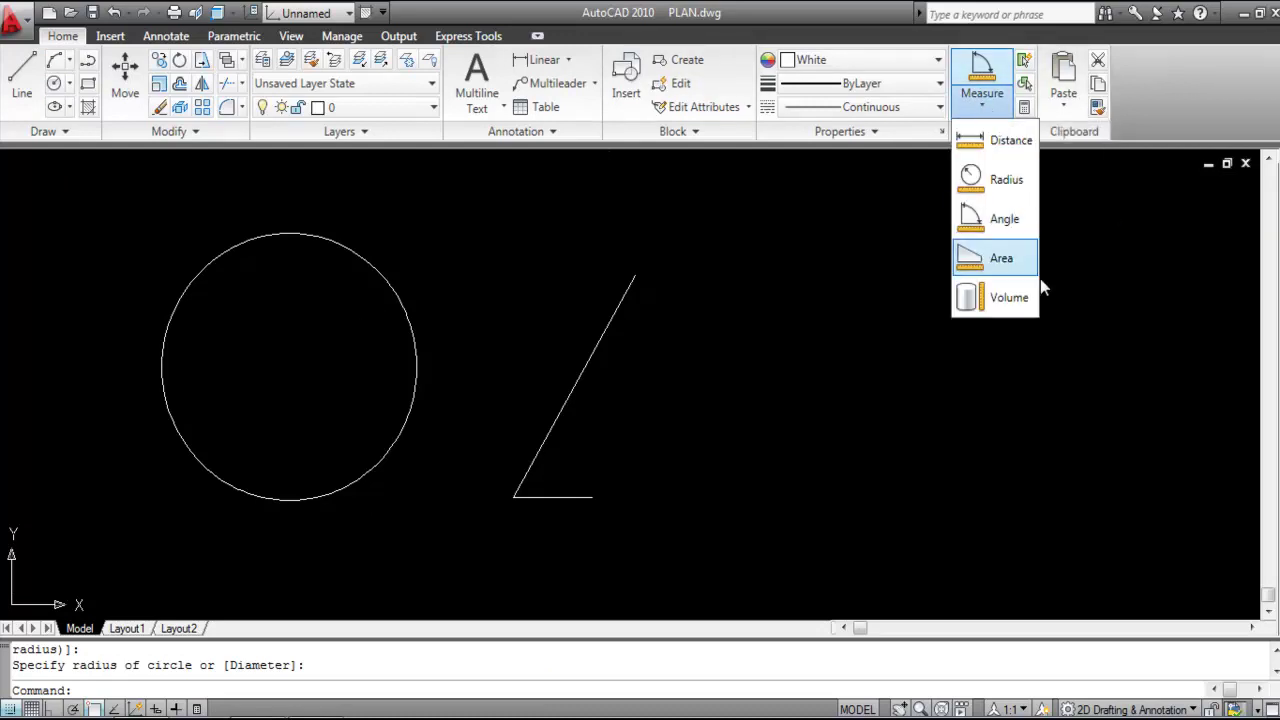
click(1003, 179)
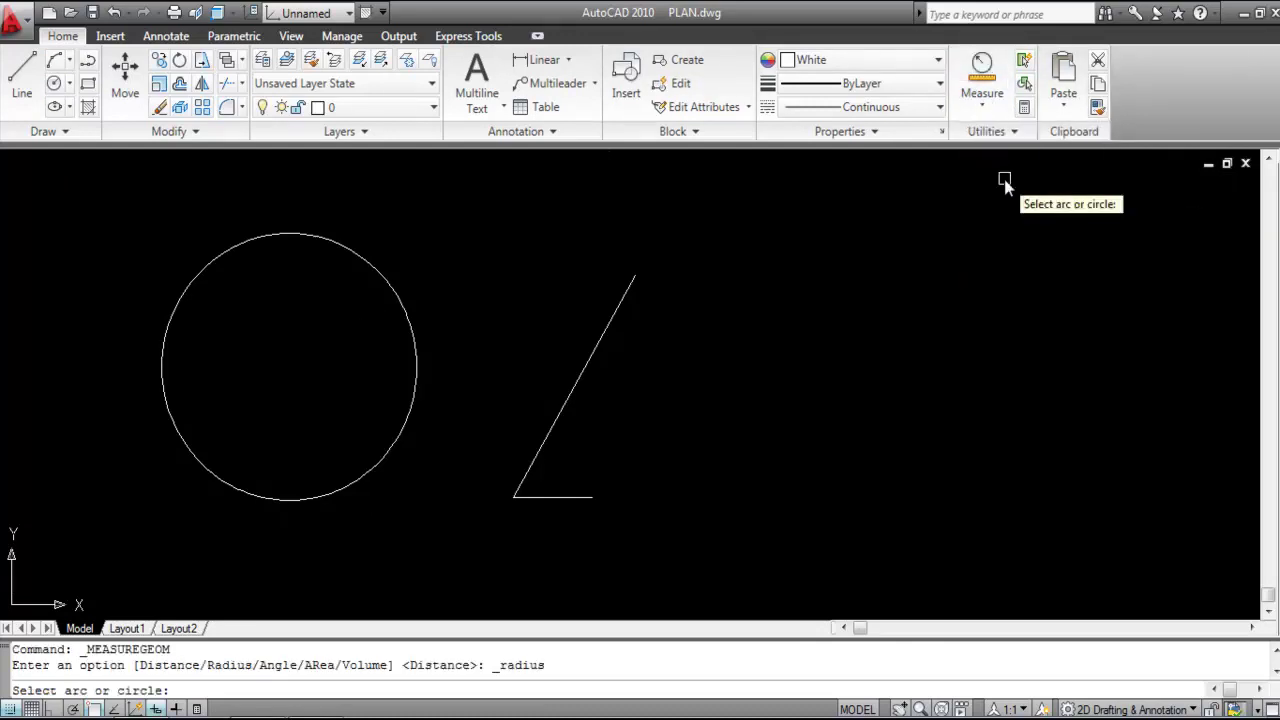
click(984, 104)
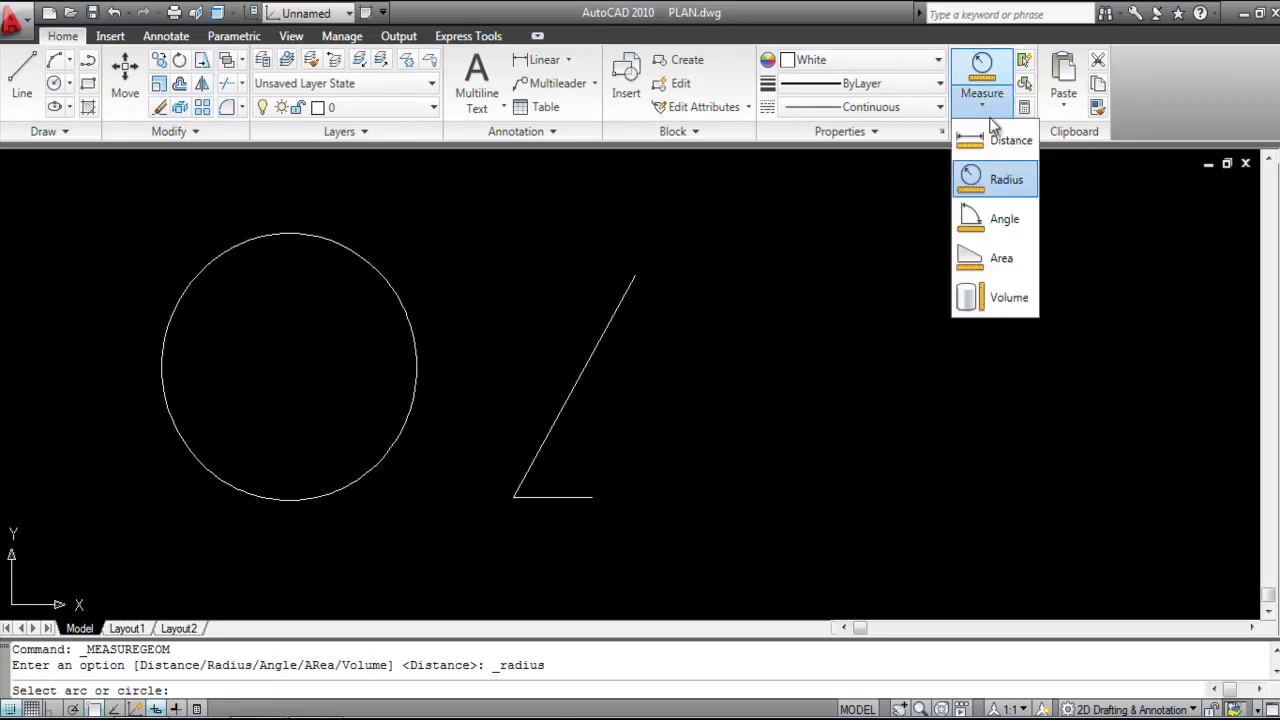
click(996, 182)
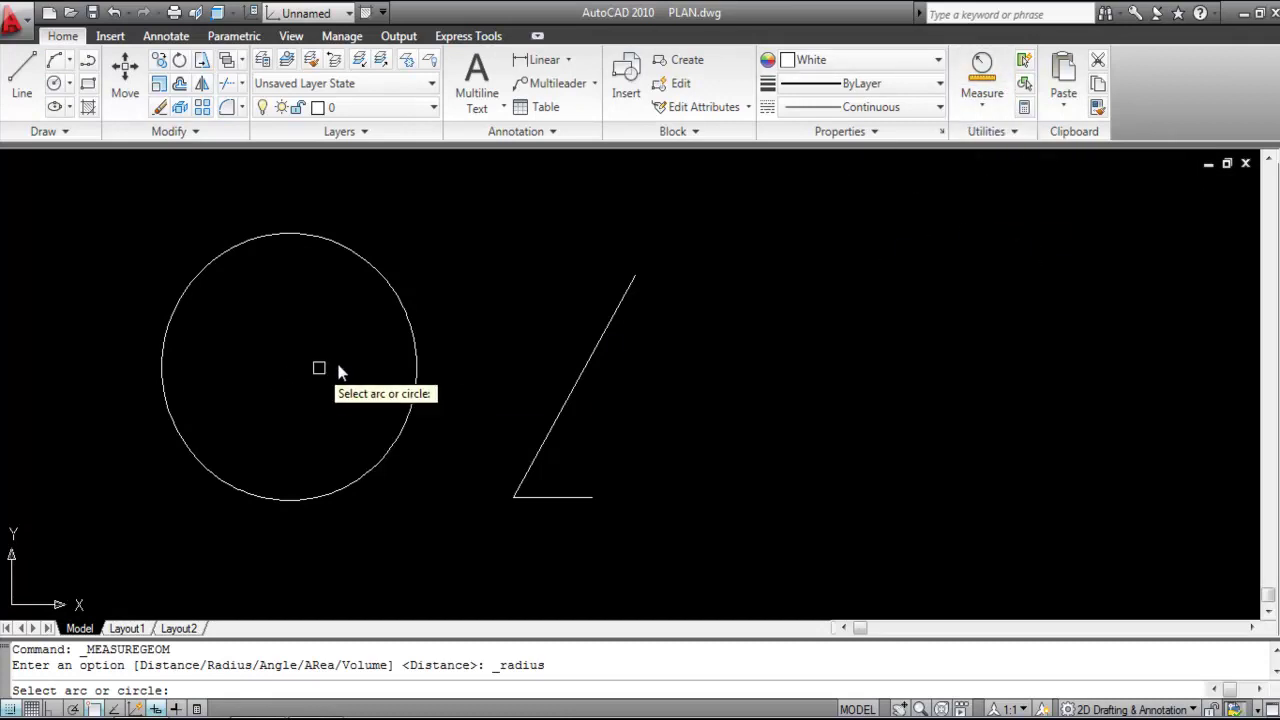
click(388, 286)
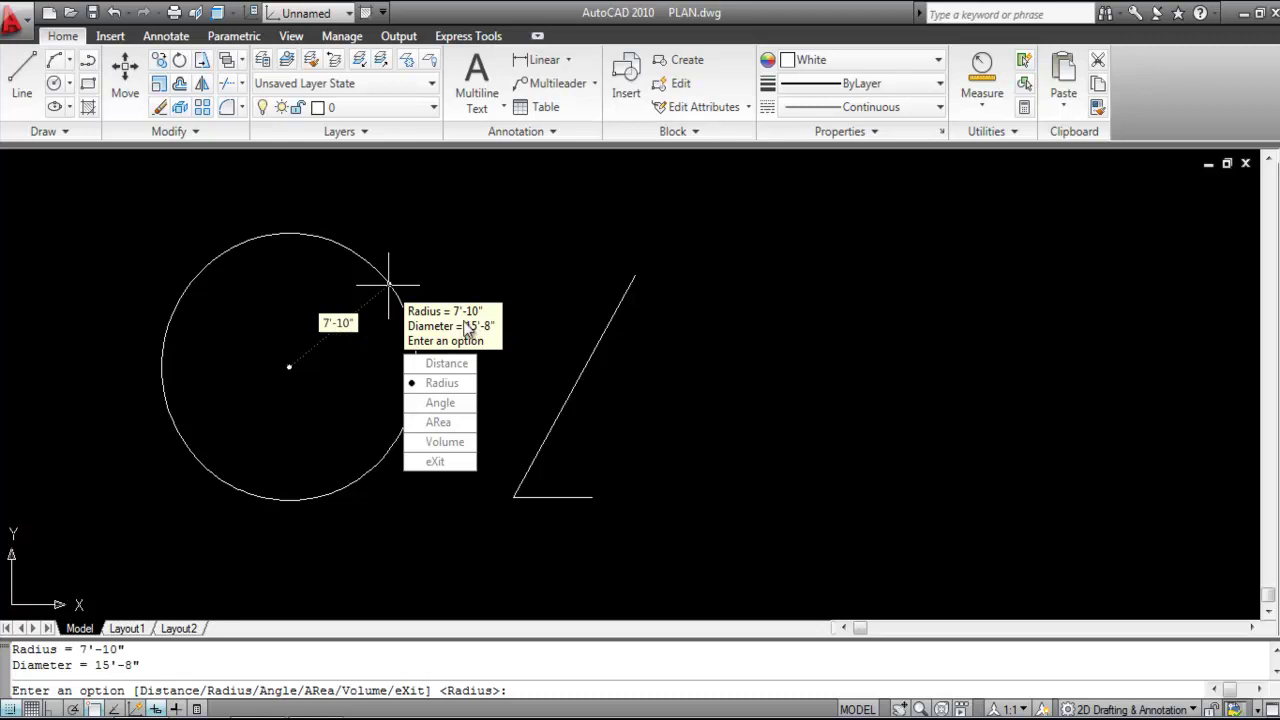
Try an angle measurement starting at the circle's top, then cancel it
click(449, 403)
click(263, 237)
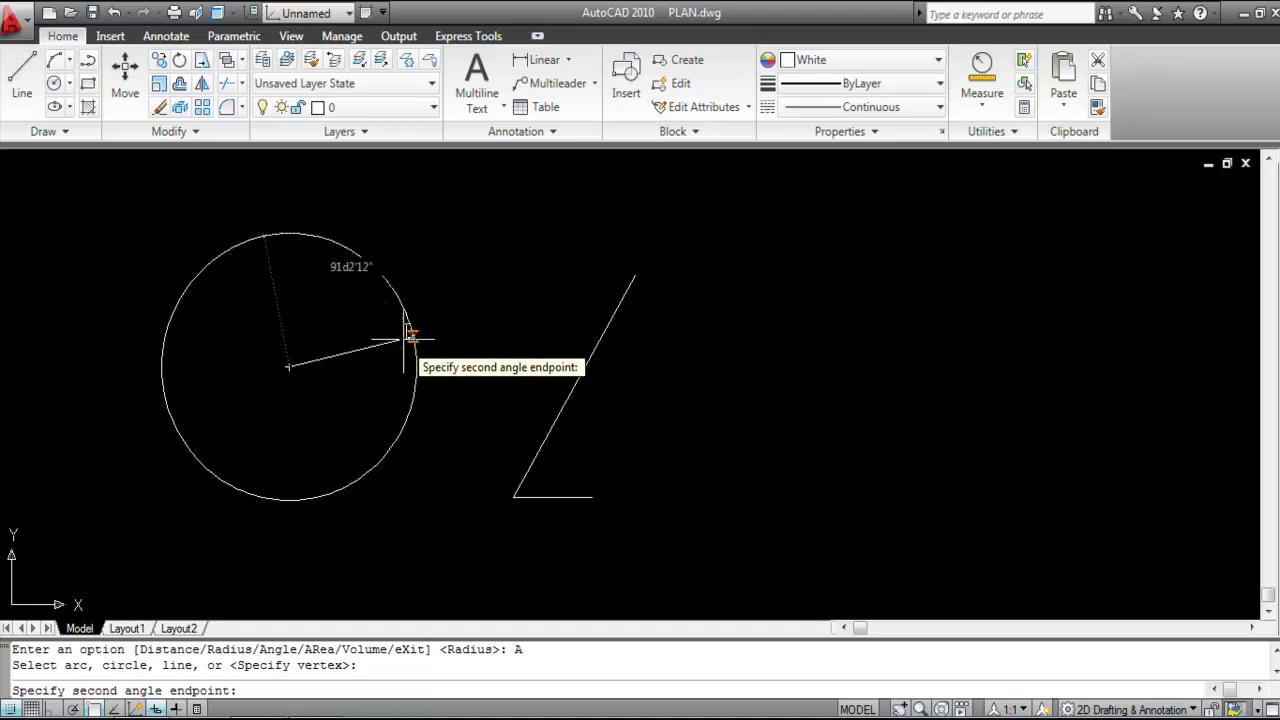
key(Escape)
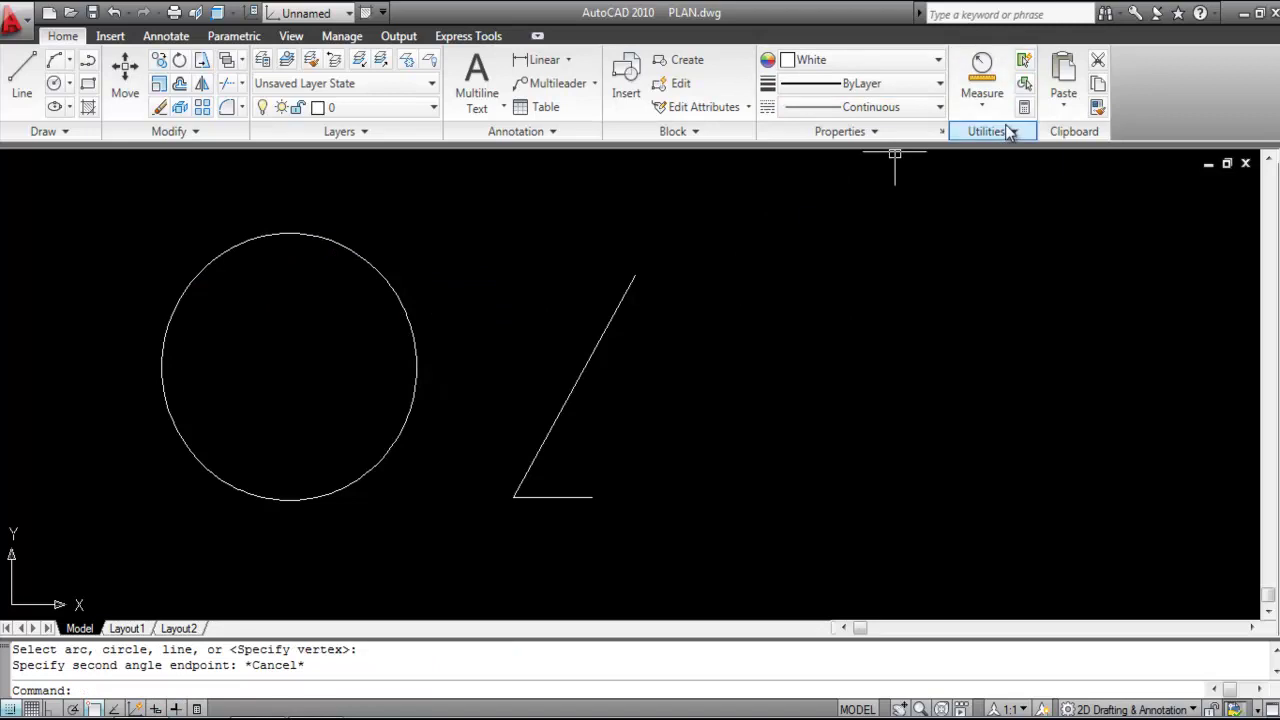
Measure a wedge from the circle's centre along its edge: 46.12 square ft, 27'-8" perimeter
click(988, 94)
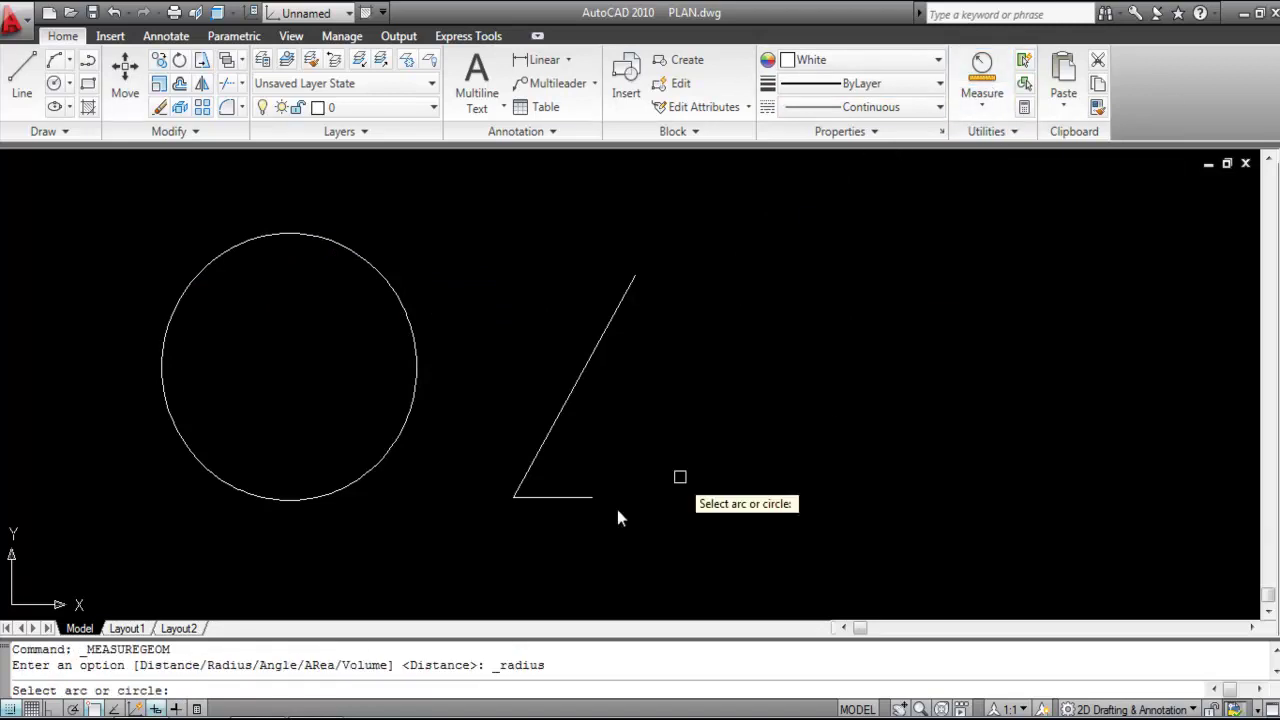
click(418, 390)
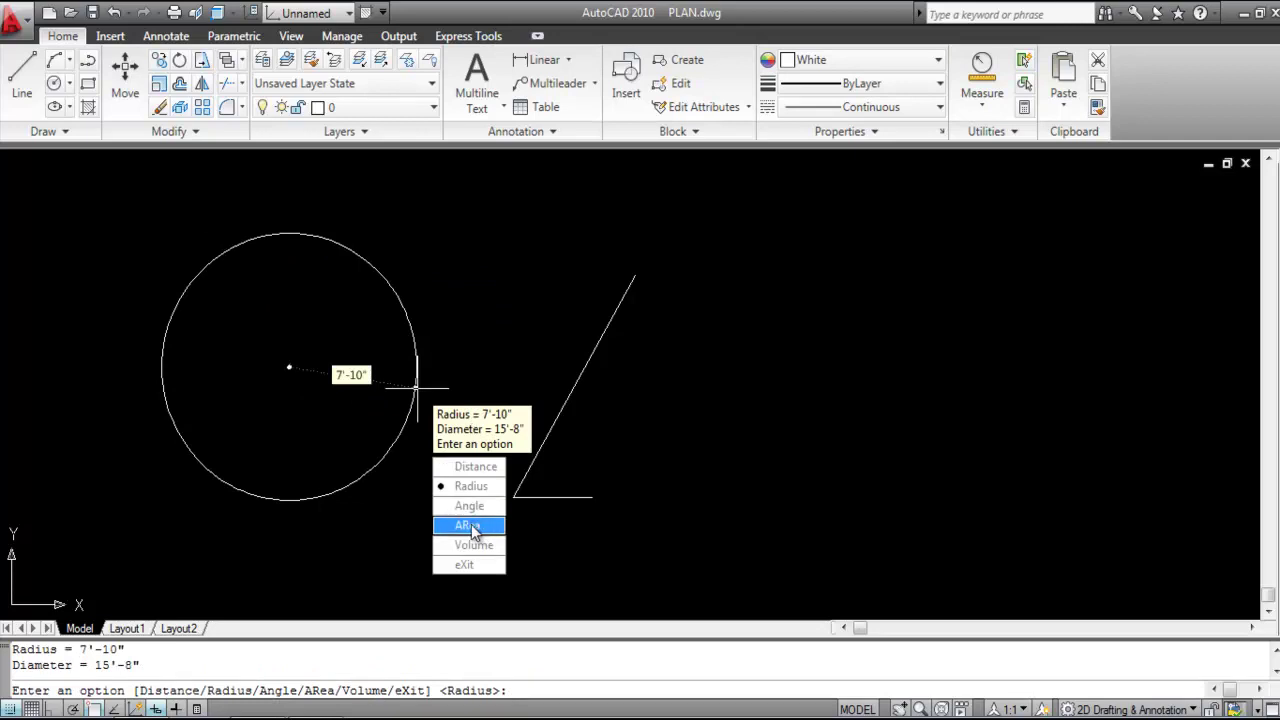
click(471, 524)
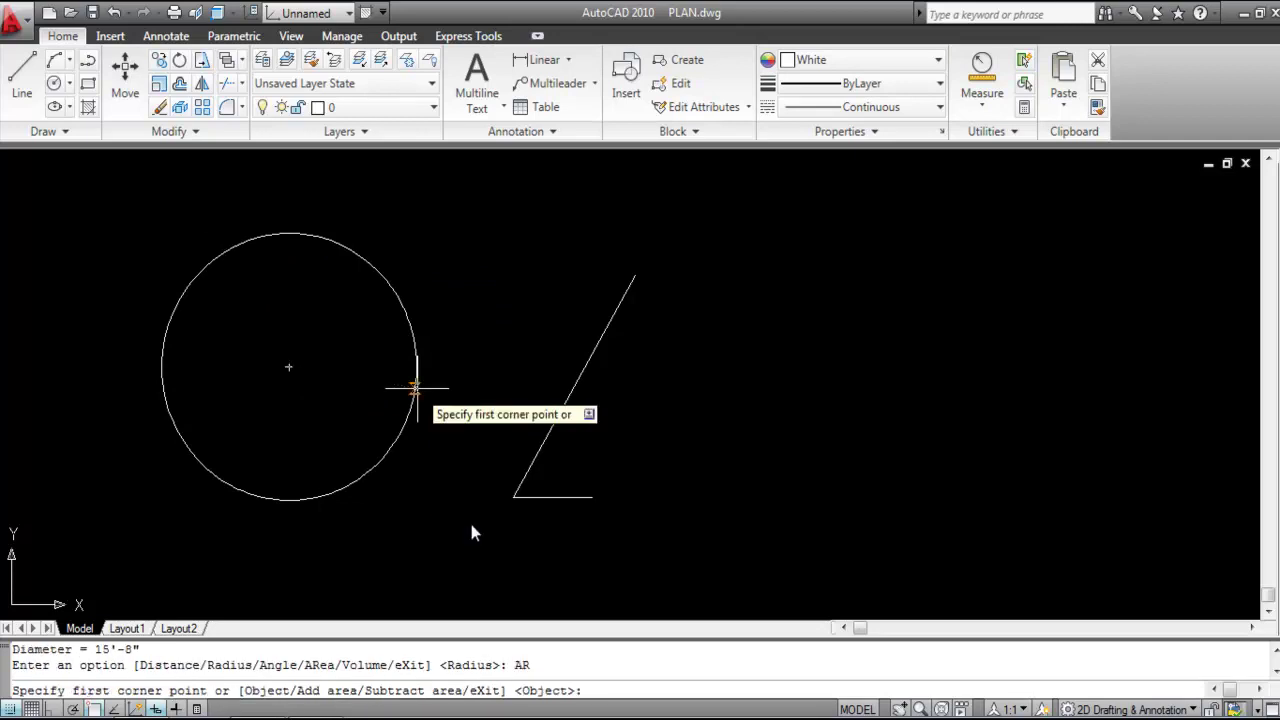
click(290, 367)
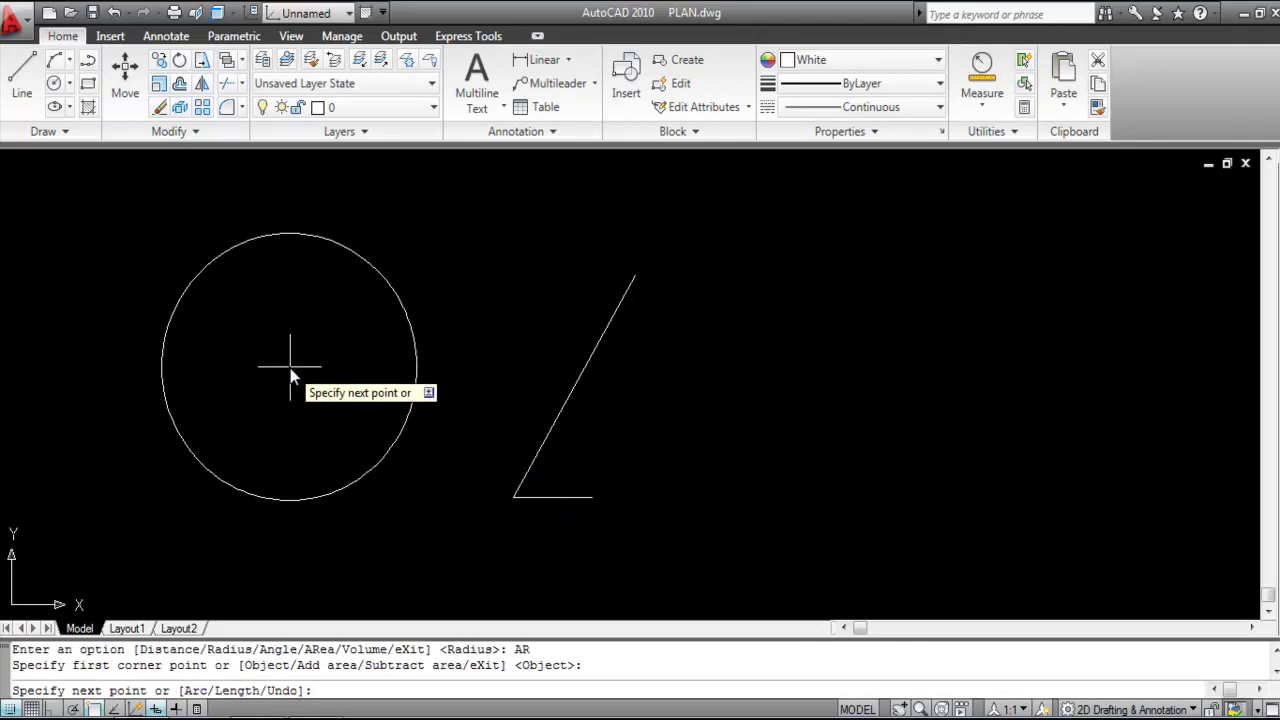
click(378, 279)
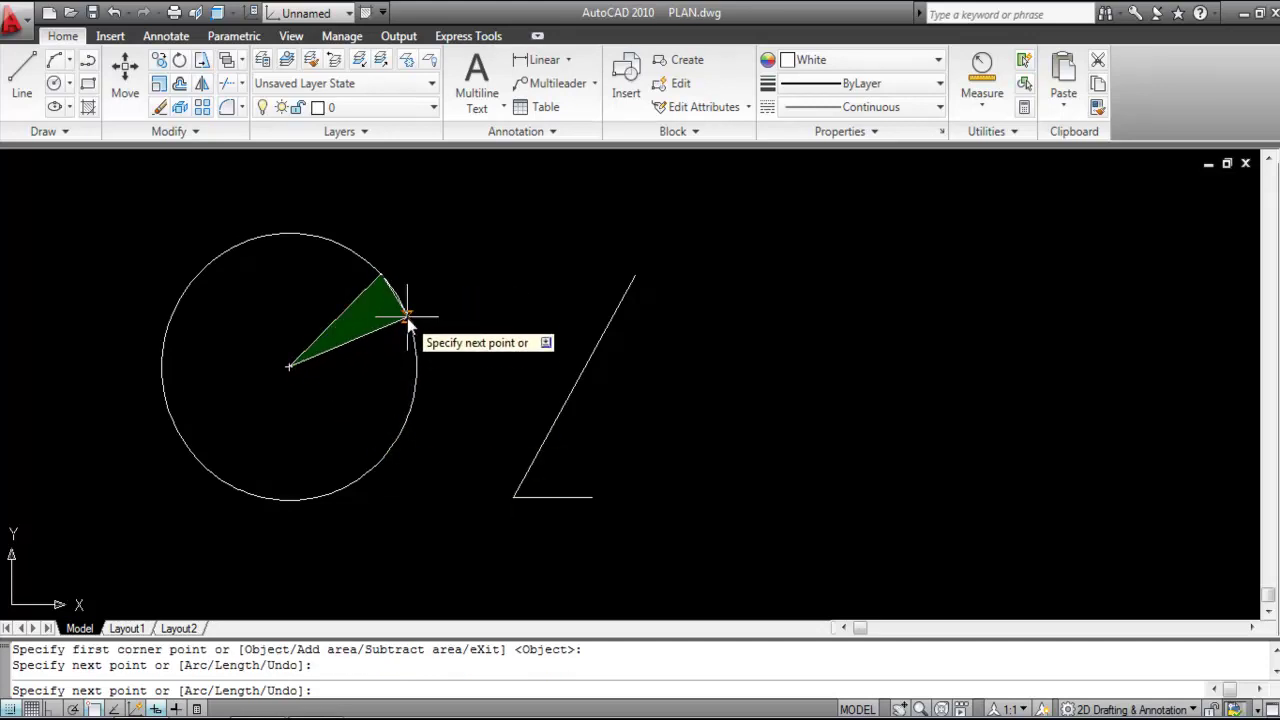
click(407, 318)
click(416, 366)
click(410, 412)
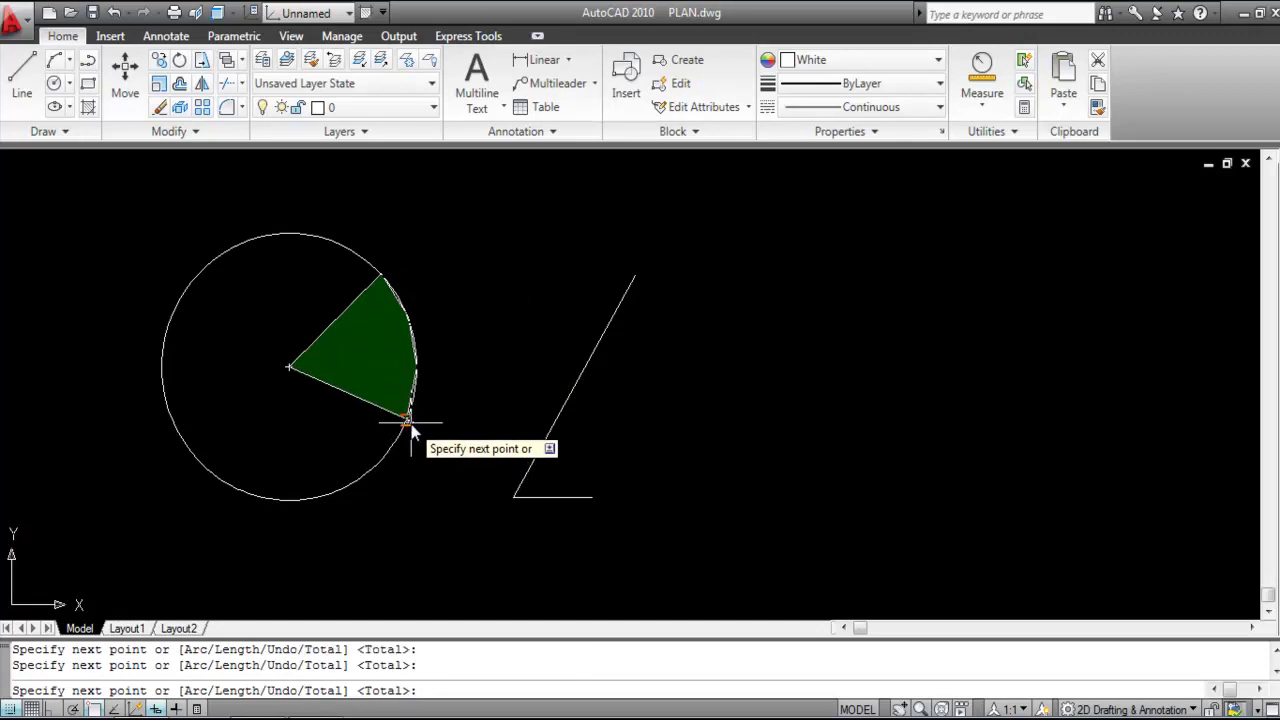
click(366, 458)
key(Return)
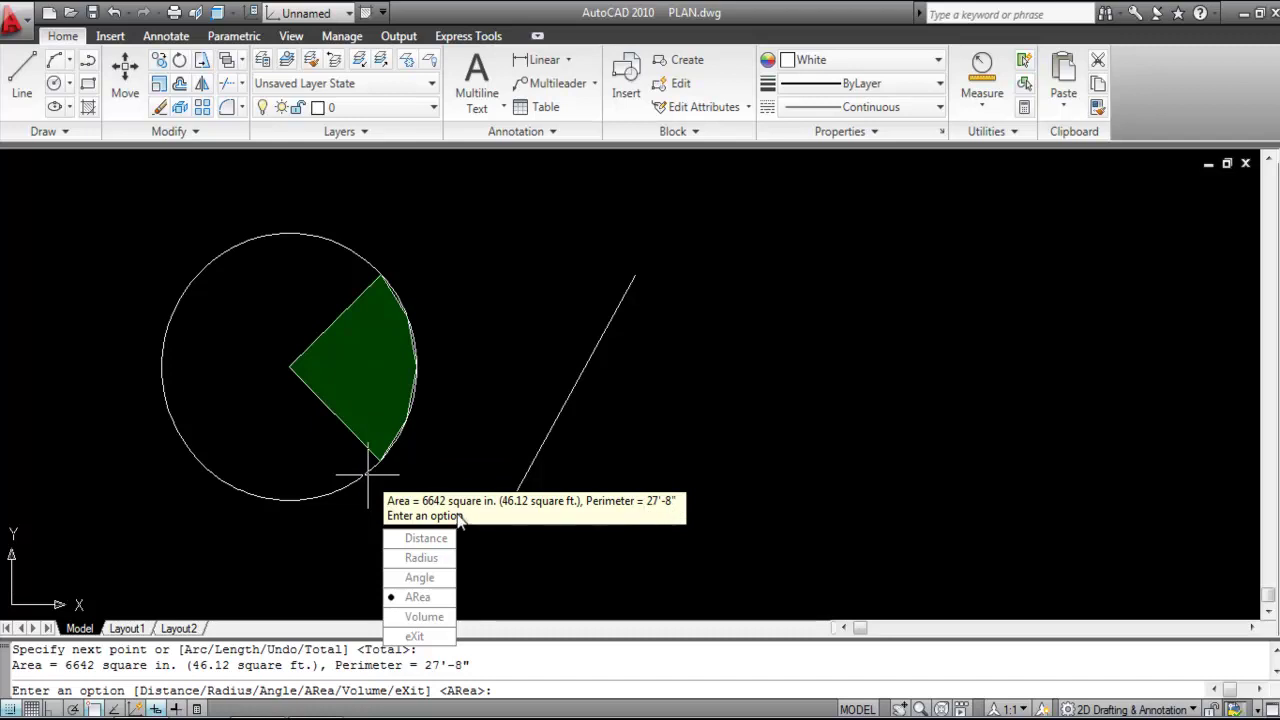
key(Escape)
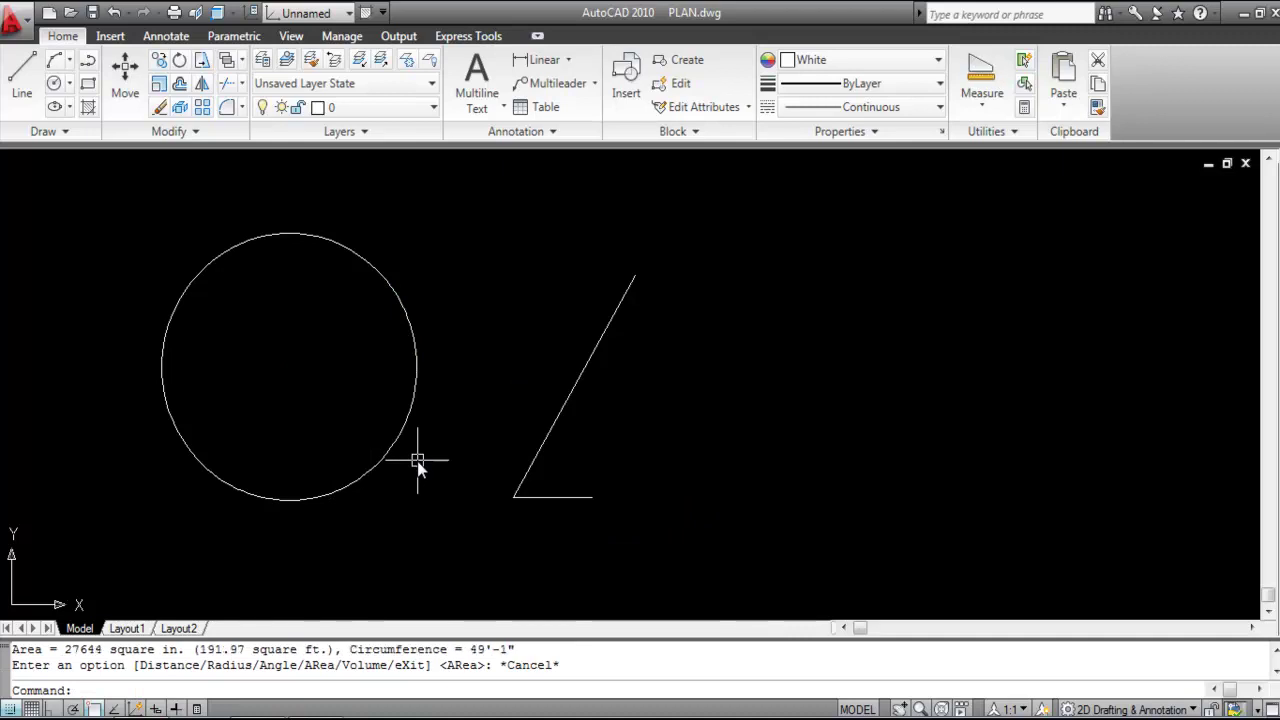
Measure the circle's area with the Object option: 191.97 square ft, circumference 49'-1"
click(982, 100)
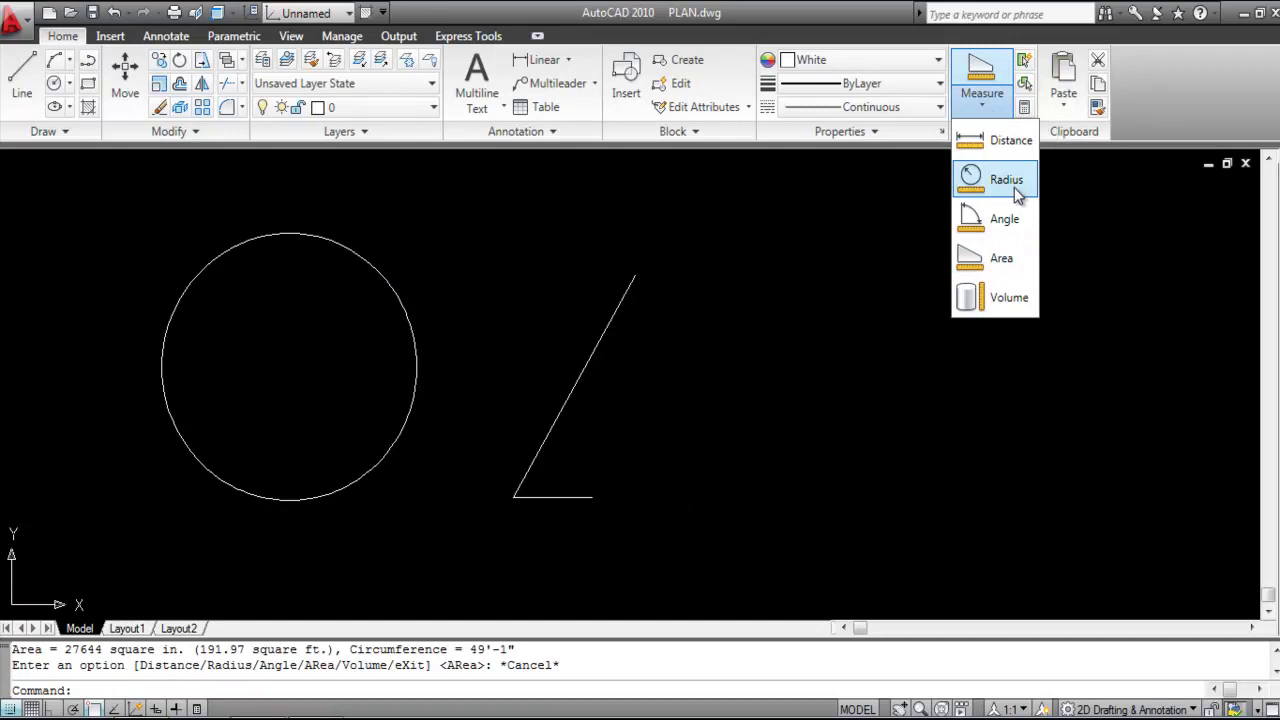
click(985, 260)
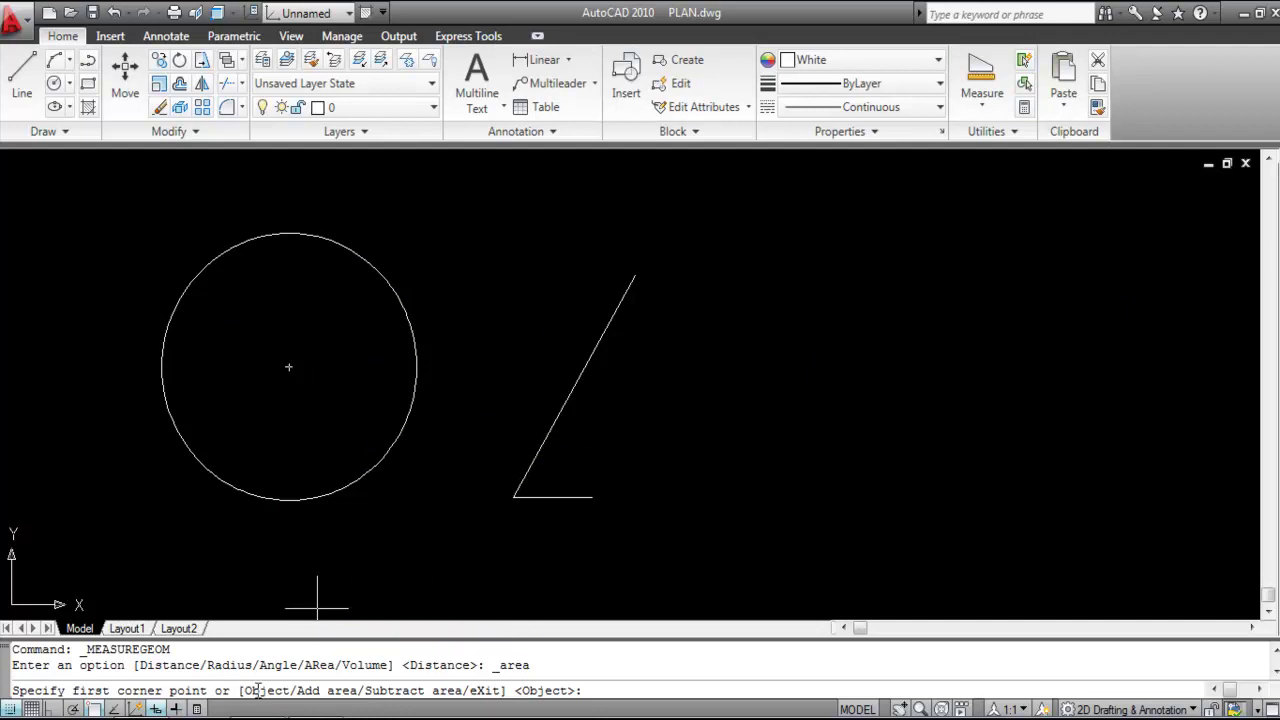
text(O)
key(Return)
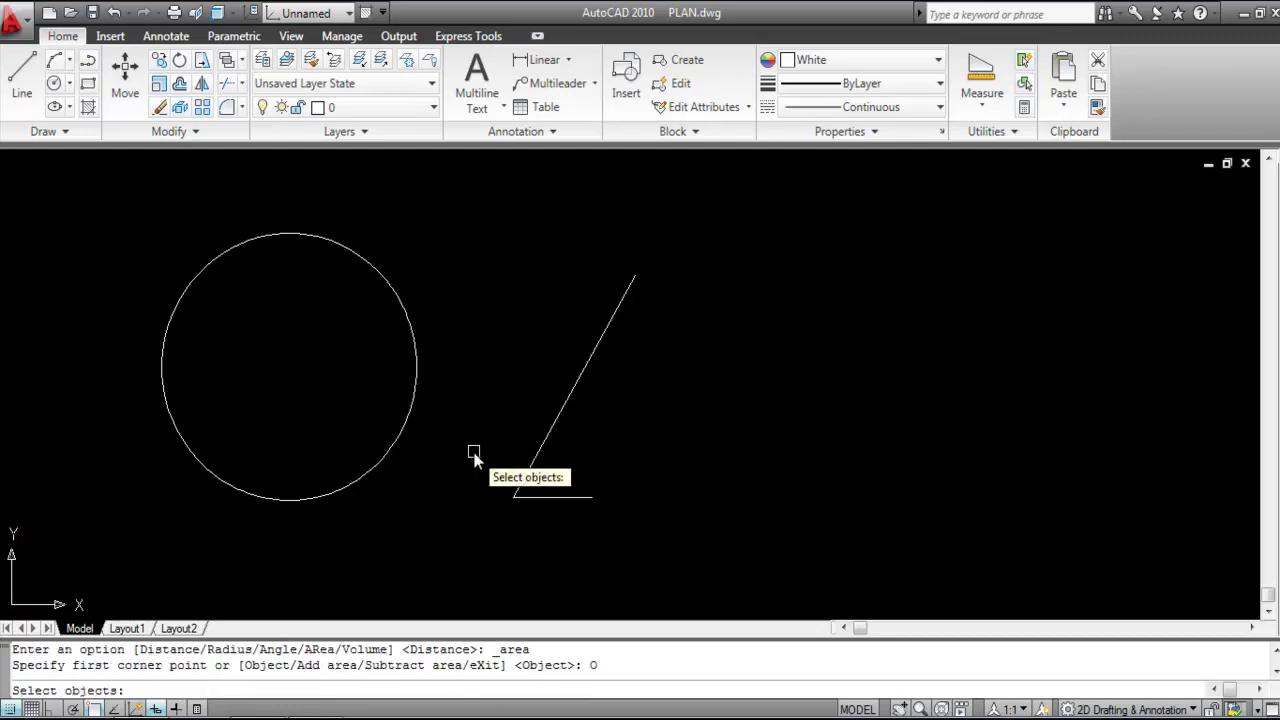
click(378, 271)
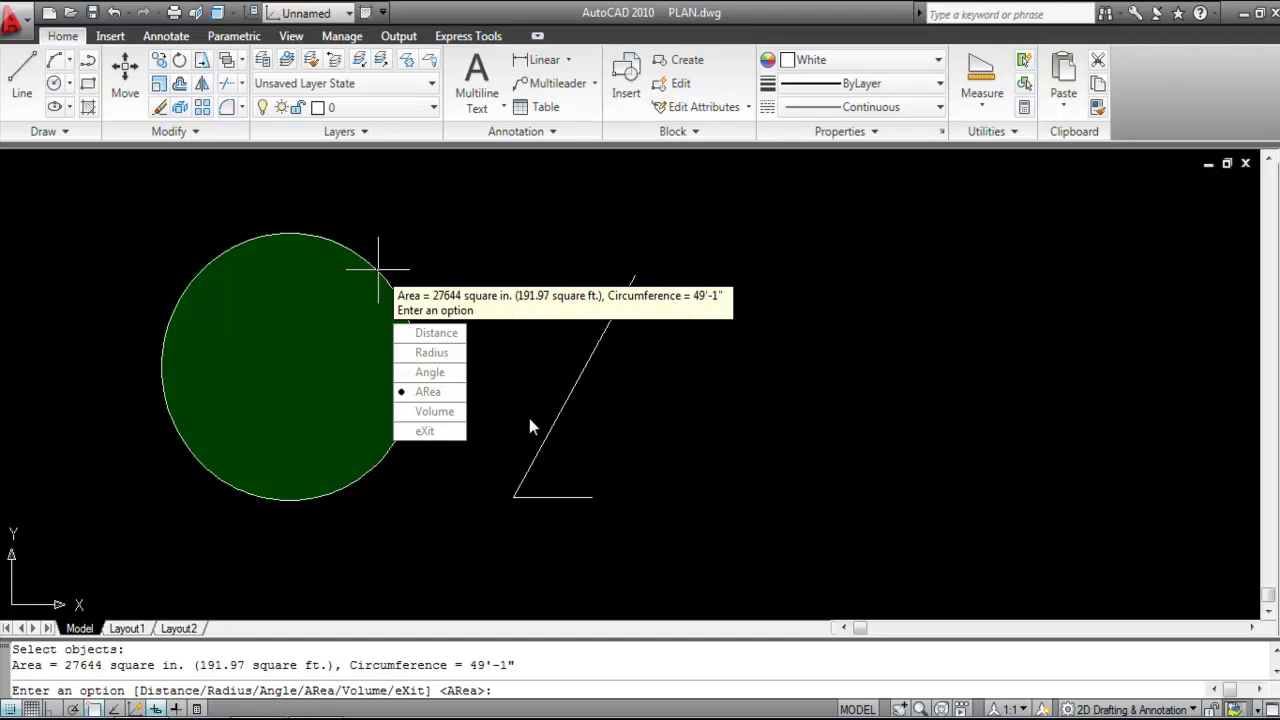
key(Escape)
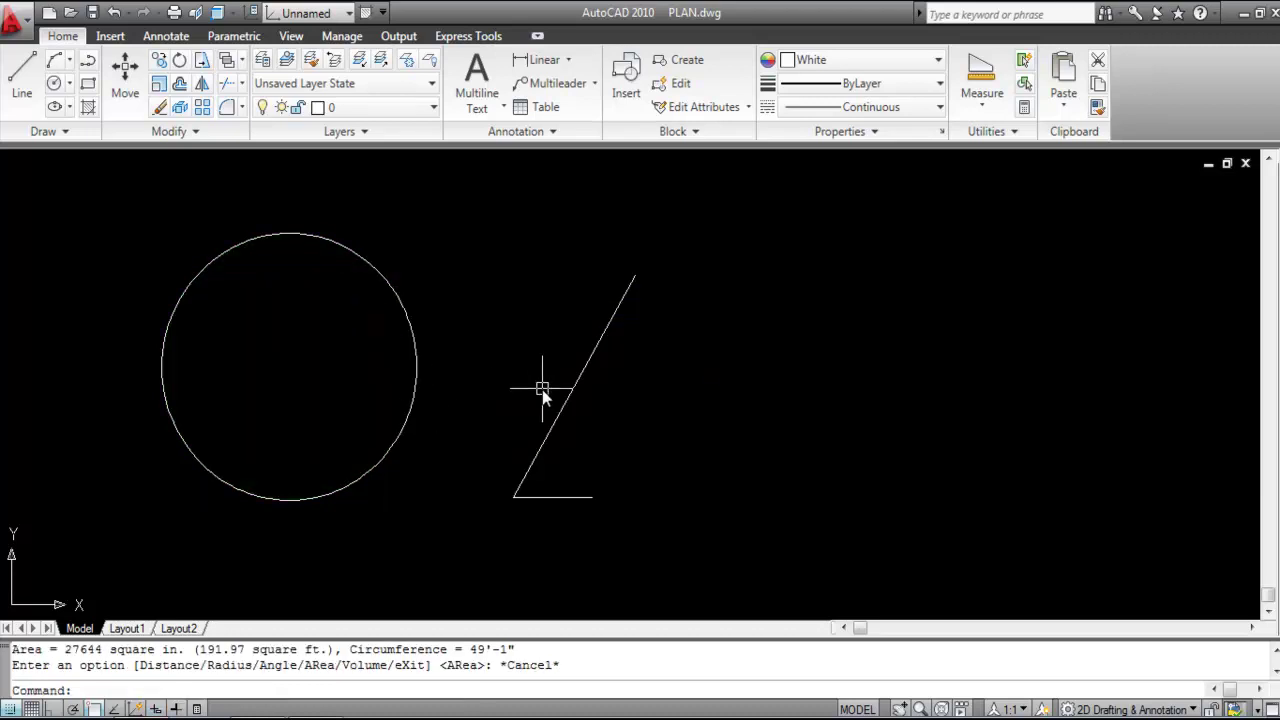
Window-select and delete the circle and both lines
scroll(415, 410, down, 2)
click(652, 516)
click(179, 251)
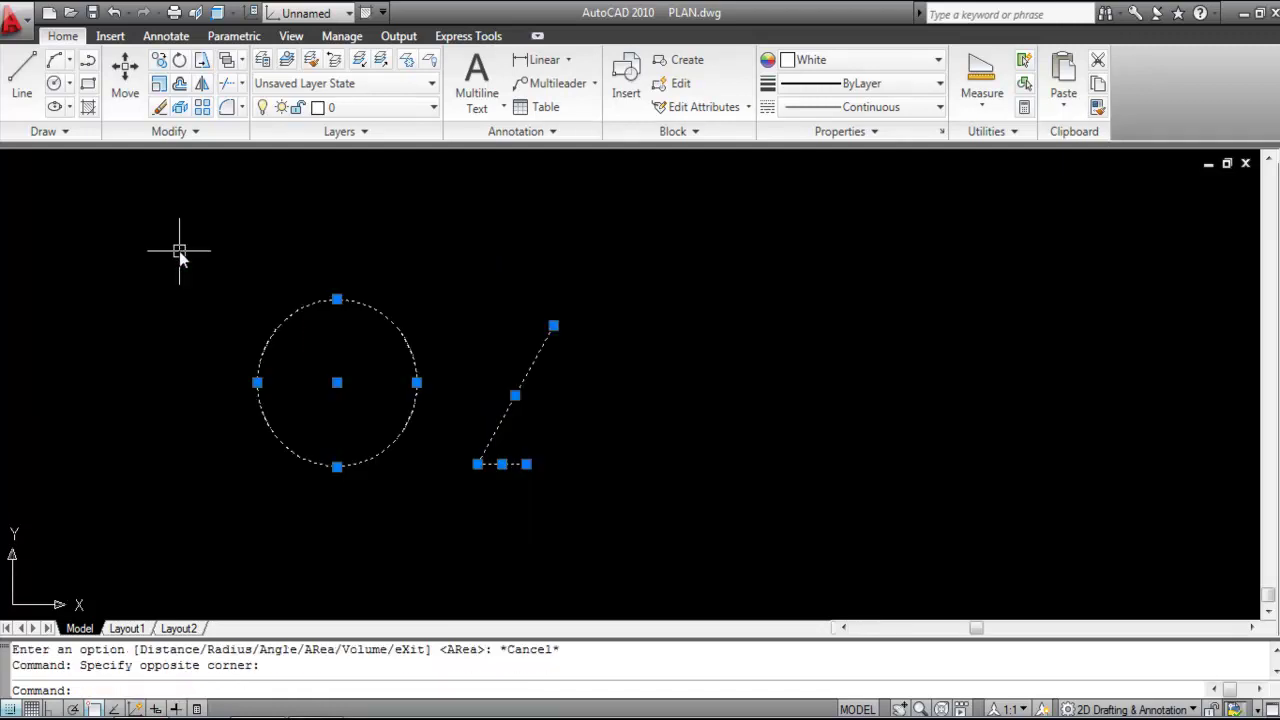
key(Delete)
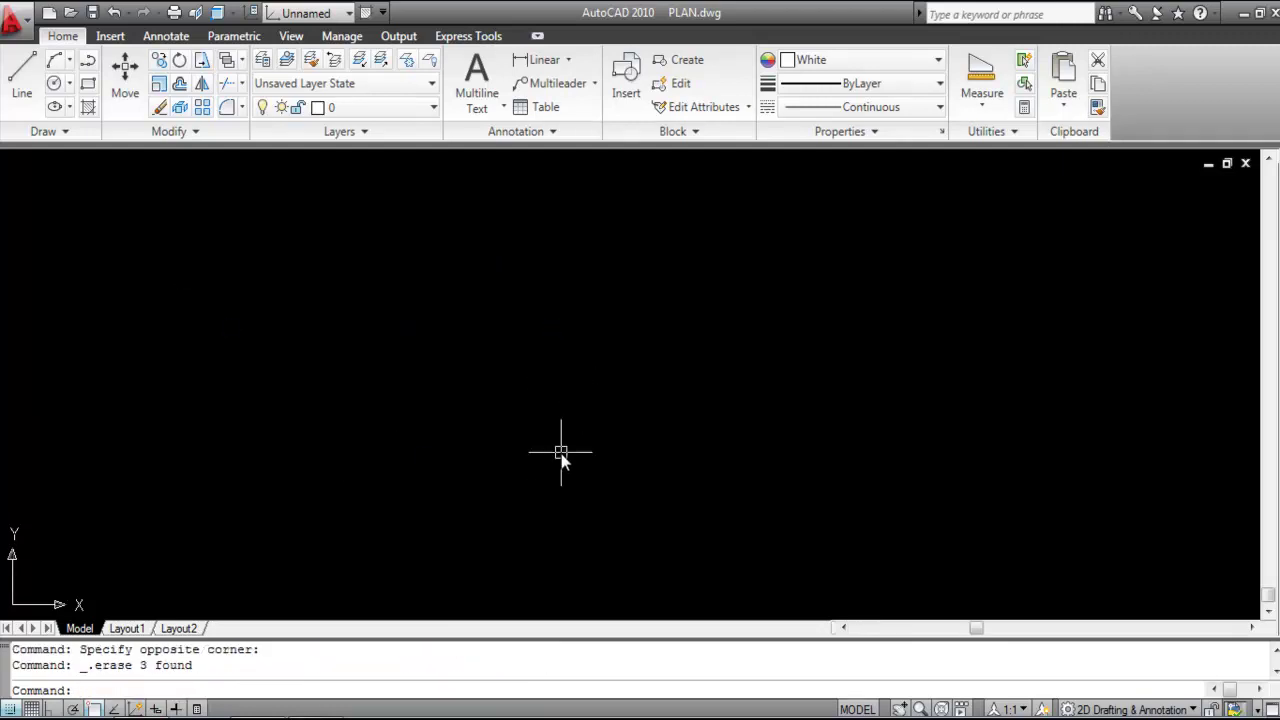
Draw a horizontal base line with Ortho on
text(l)
key(Return)
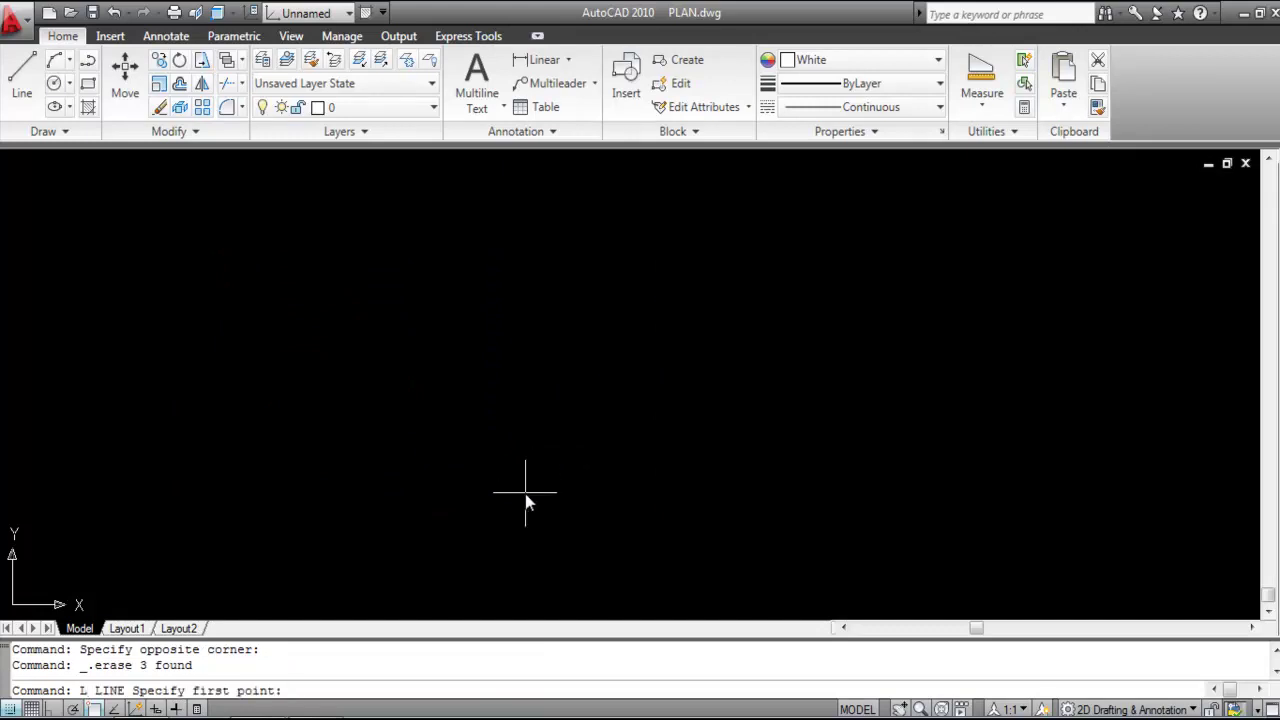
click(432, 453)
key(F8)
click(831, 453)
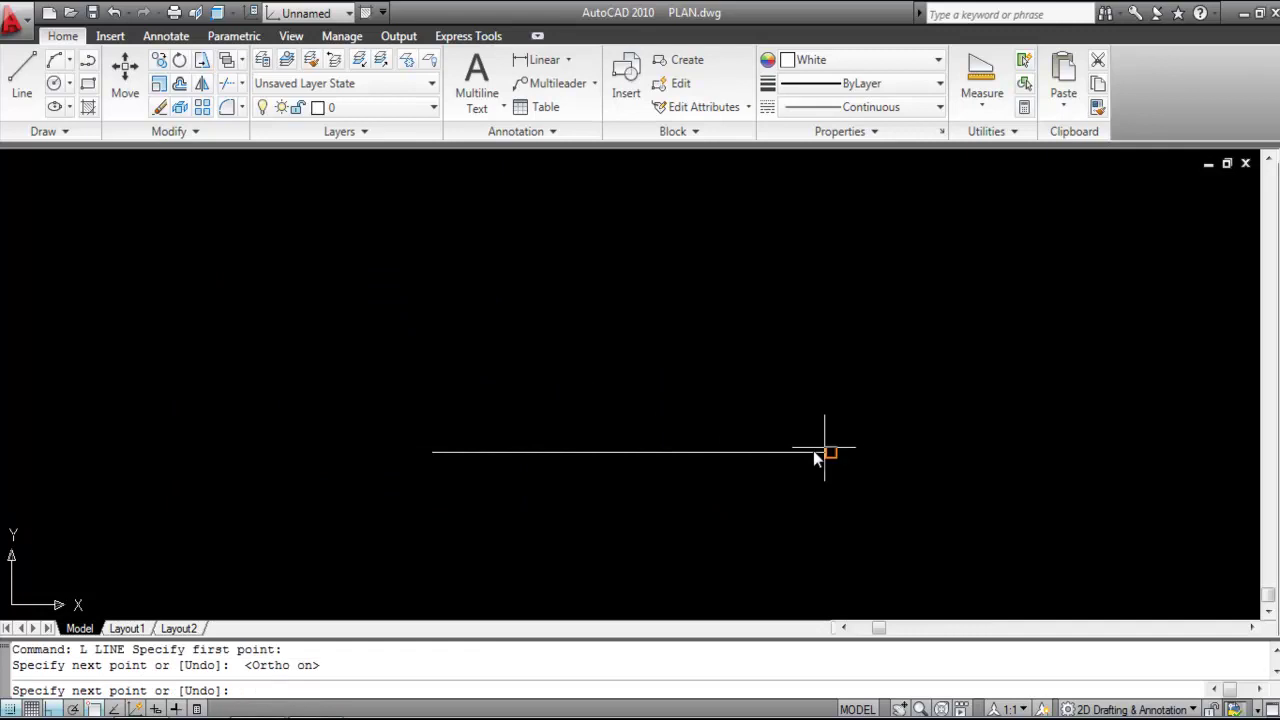
key(Escape)
Draw a 22' line at 45d15'5" from the base line's left end
text(l)
key(Return)
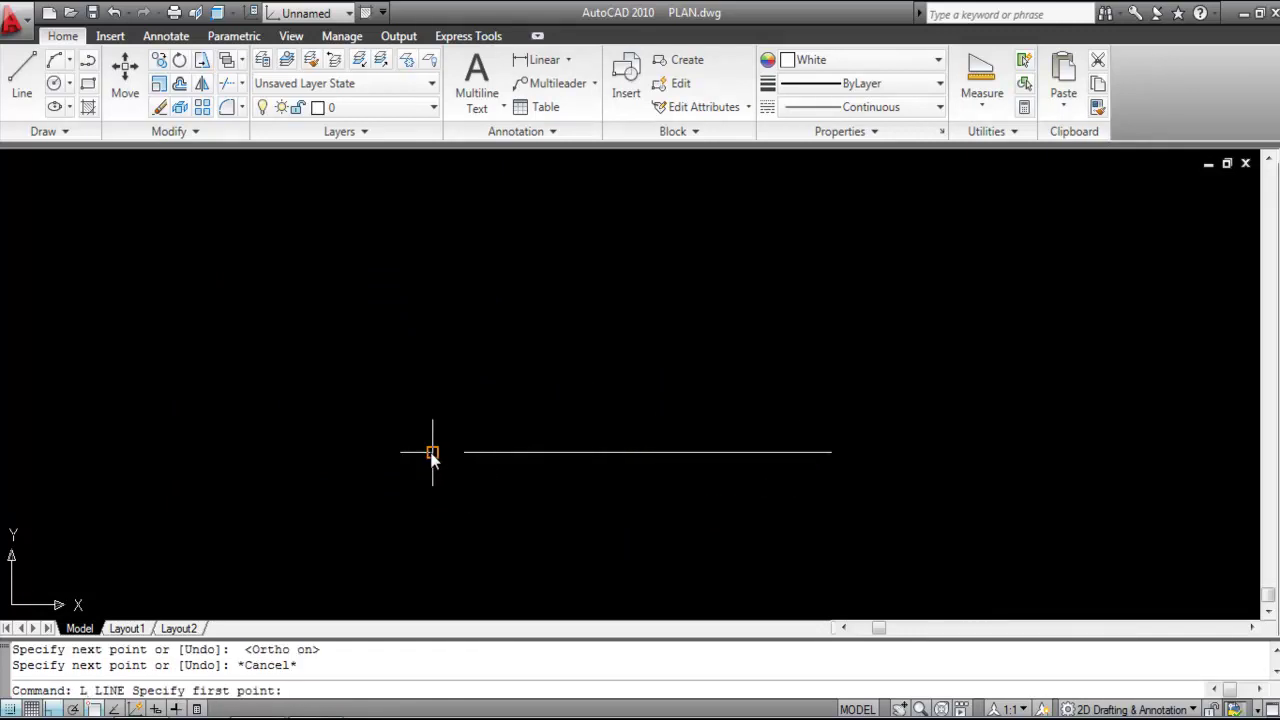
click(432, 452)
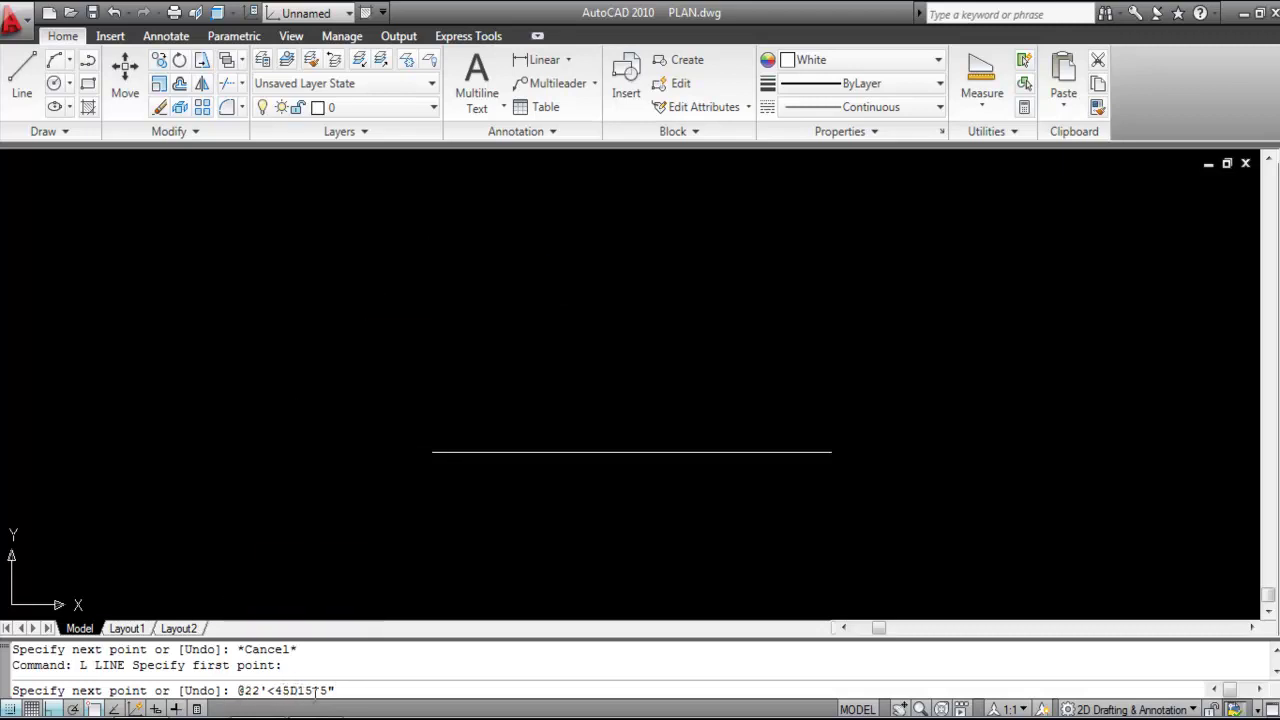
text(@22'<45D15'5")
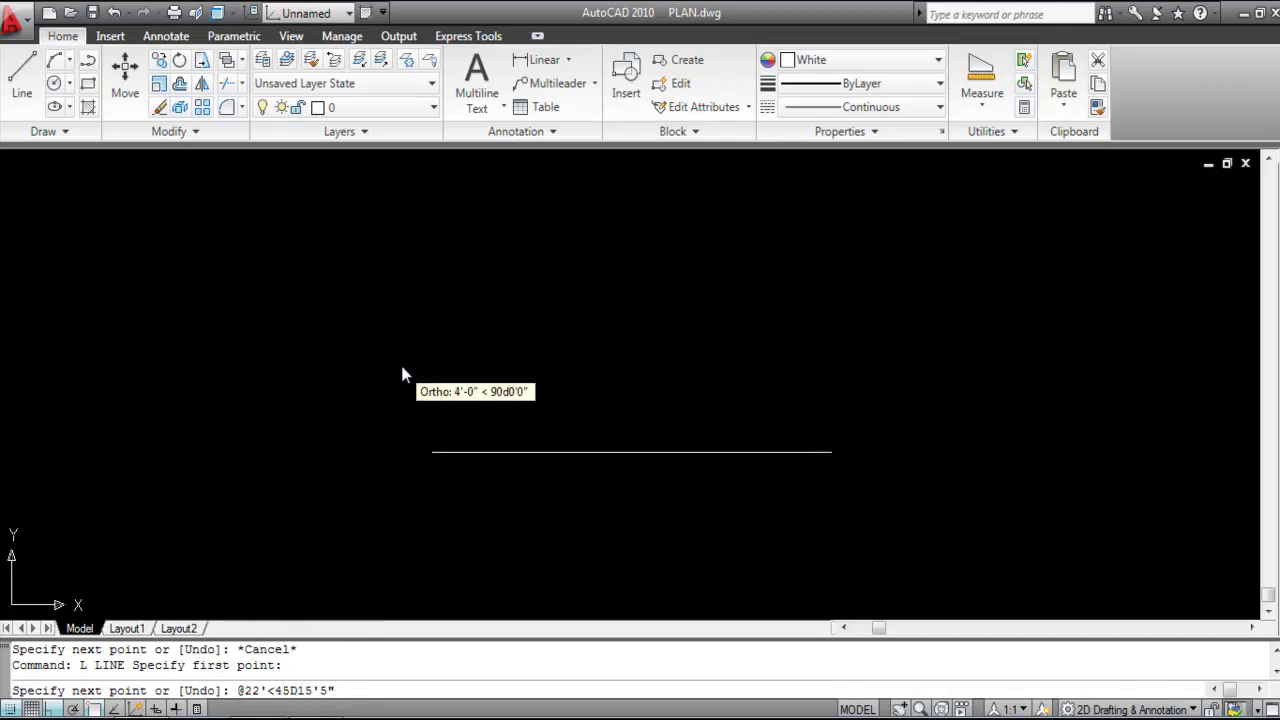
key(Return)
scroll(427, 395, down, 3)
Start a trial area measurement from the lines' corner and cancel it
key(Escape)
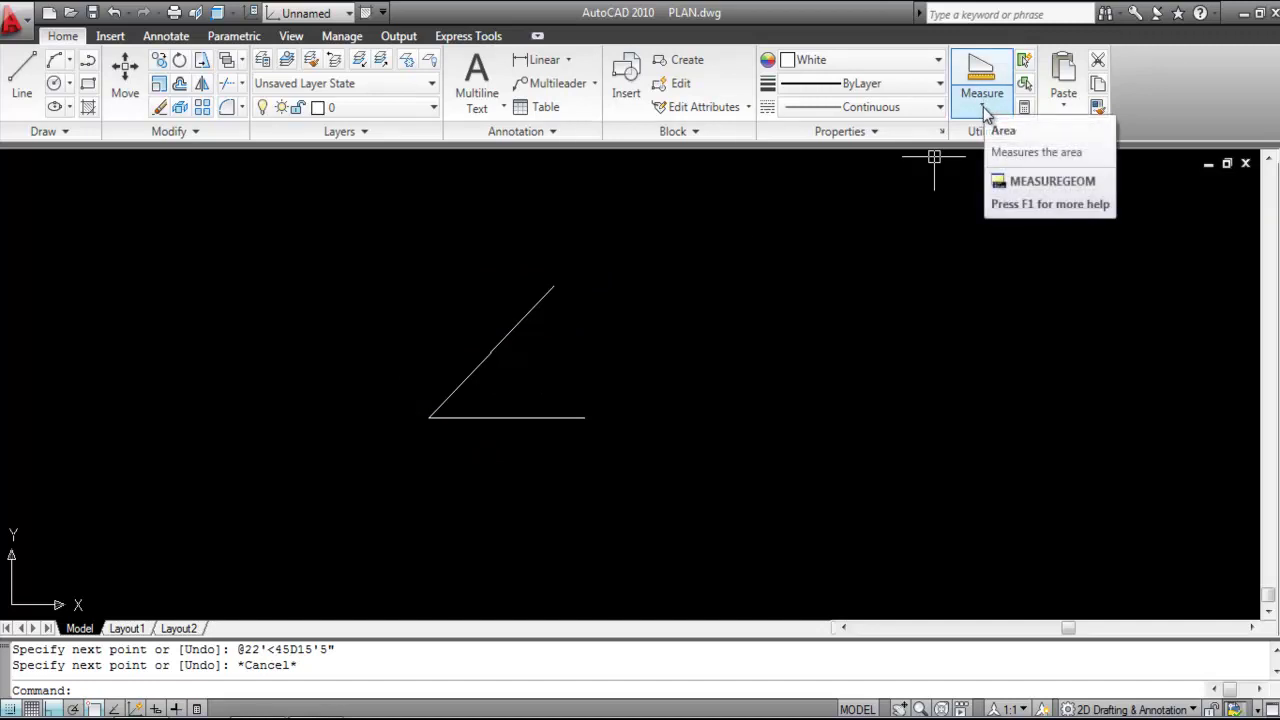
click(982, 102)
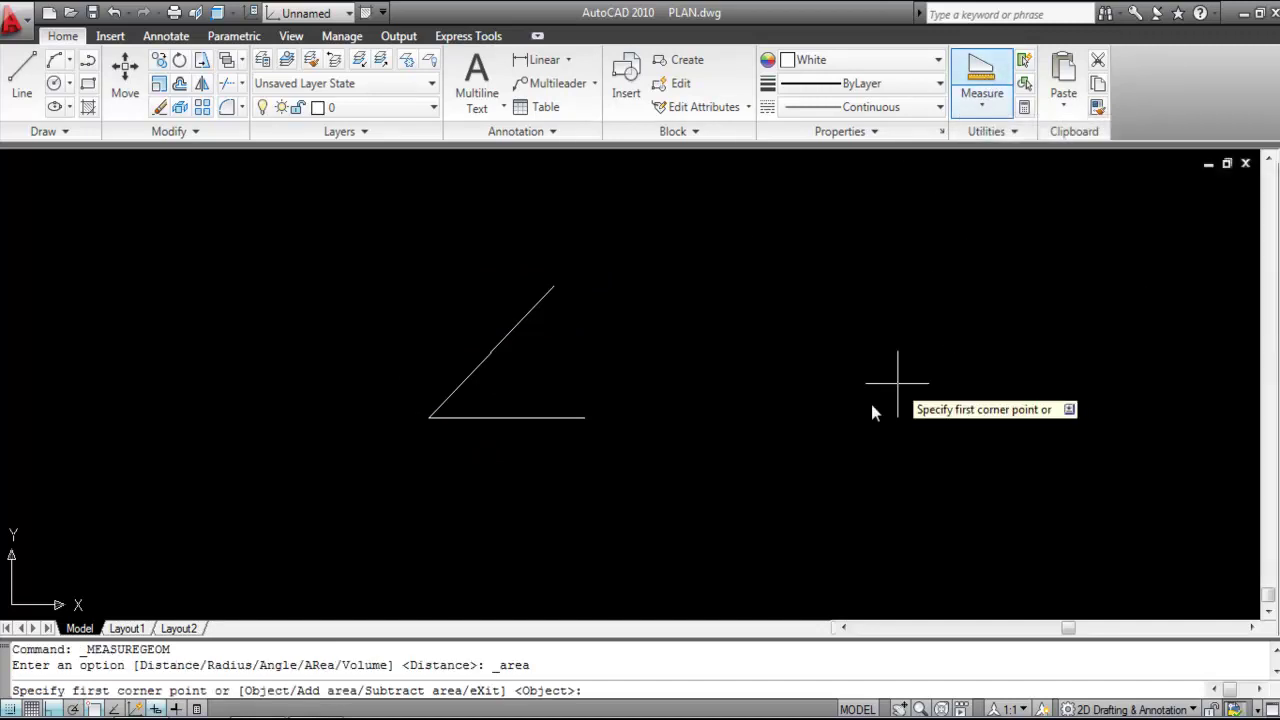
click(443, 420)
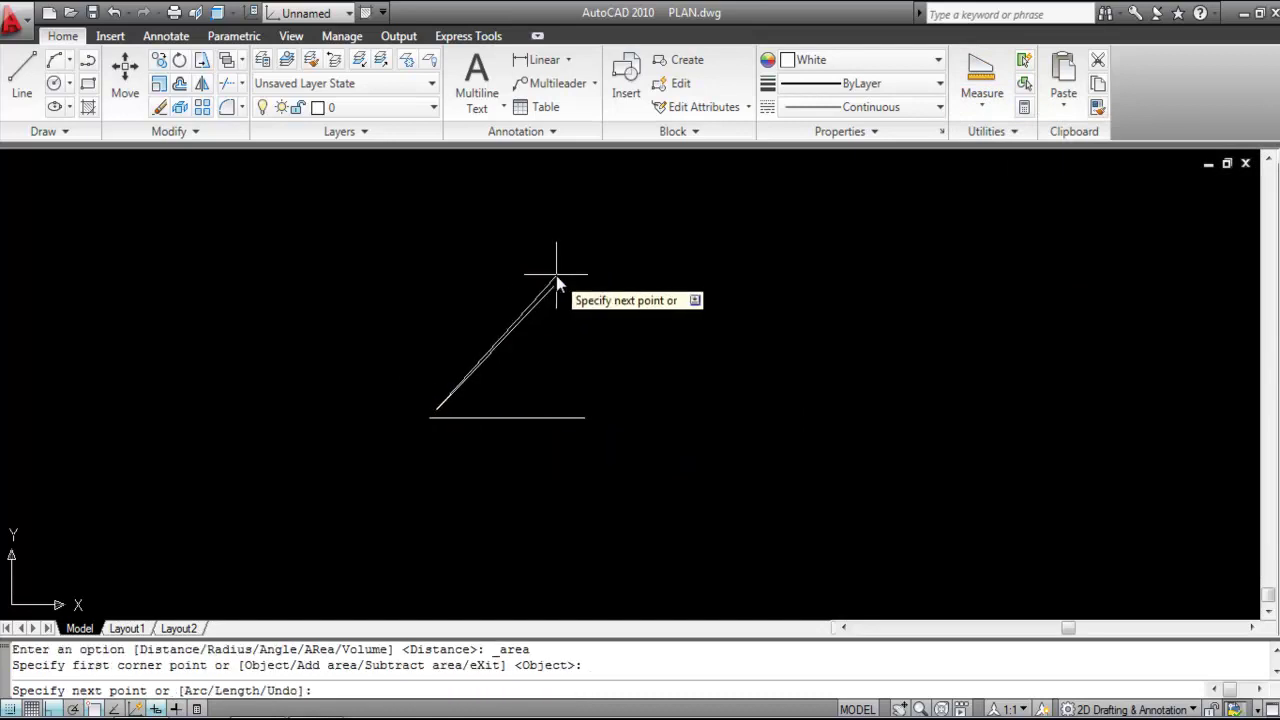
click(556, 288)
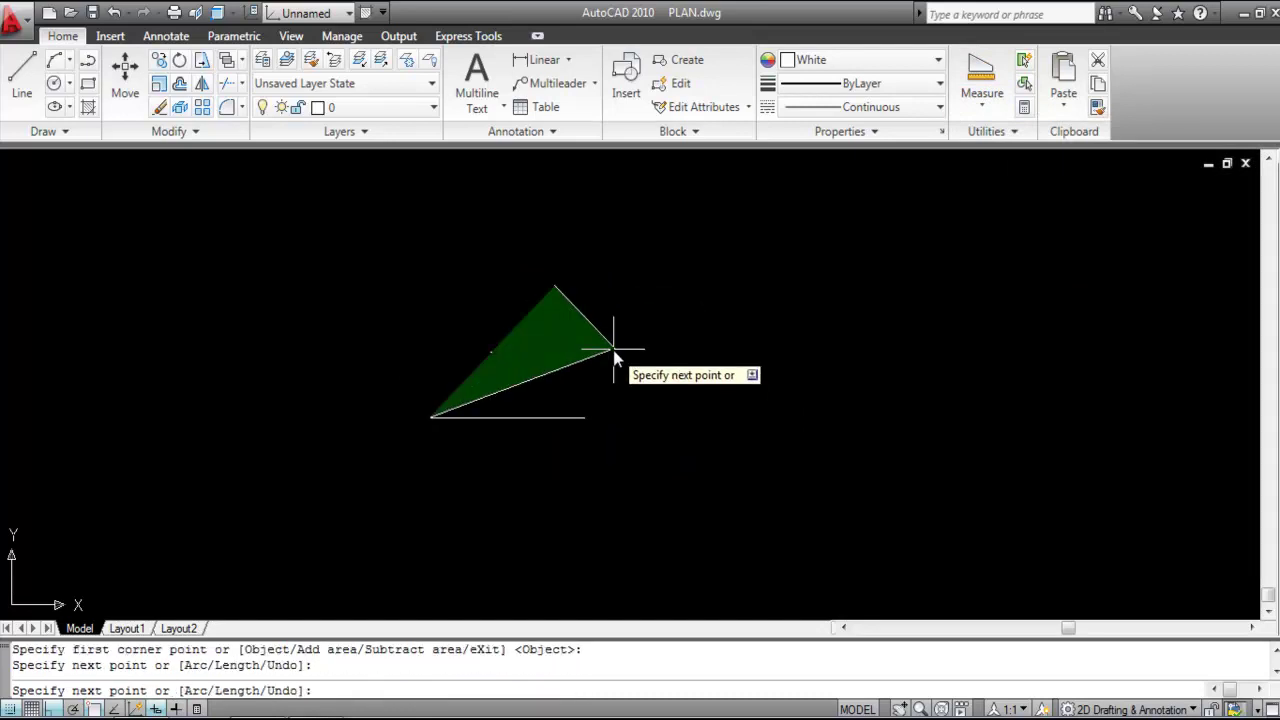
key(Escape)
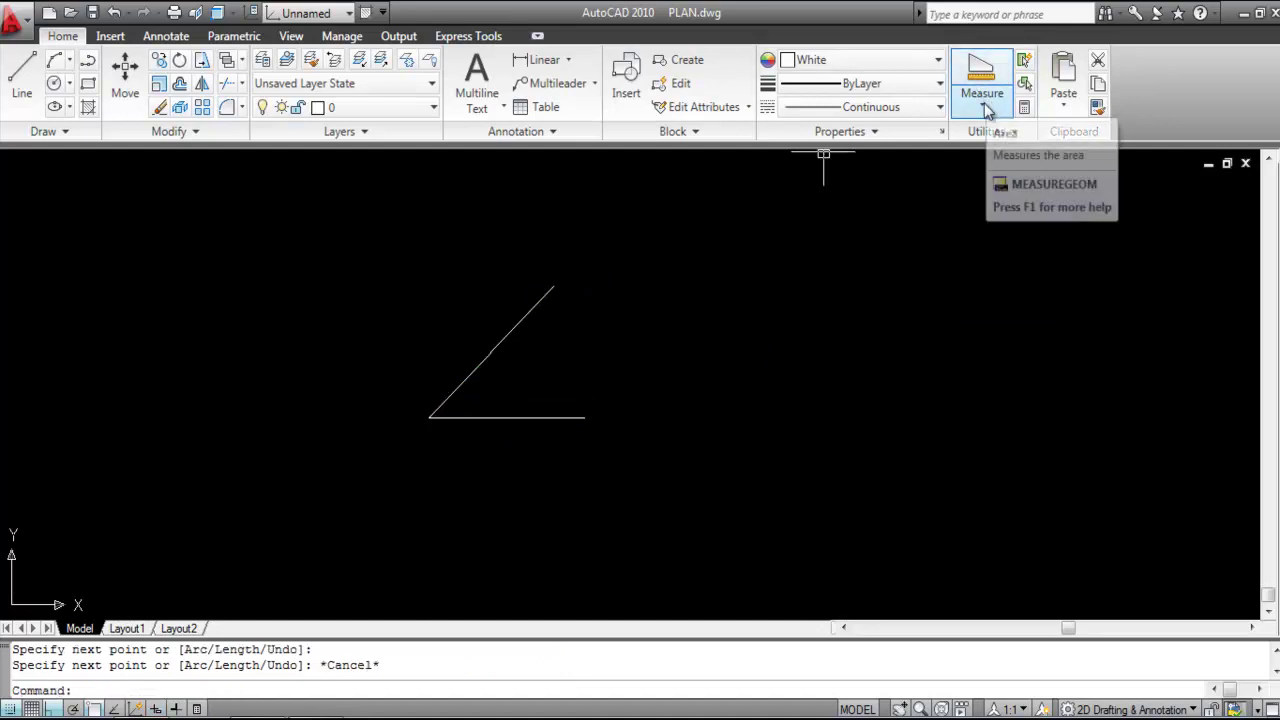
click(986, 112)
Measure the diagonal line from the corner to its top end, confirming 22'-0"
click(1005, 140)
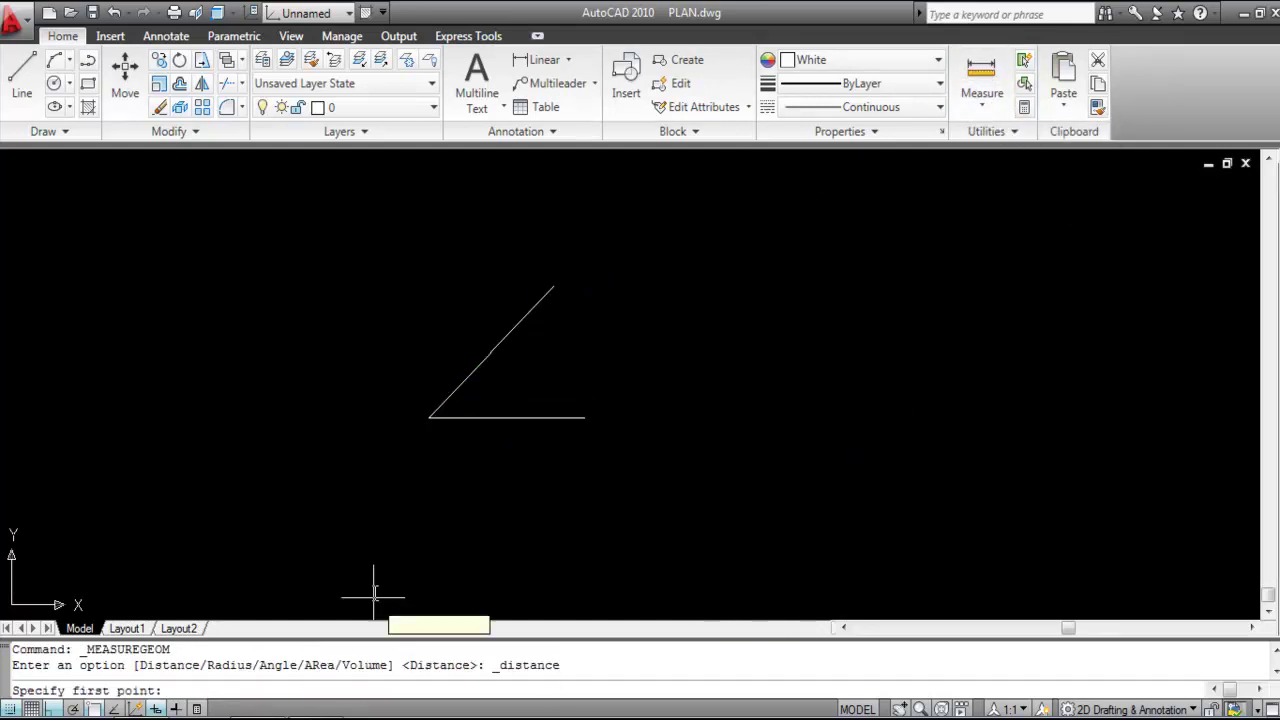
click(430, 417)
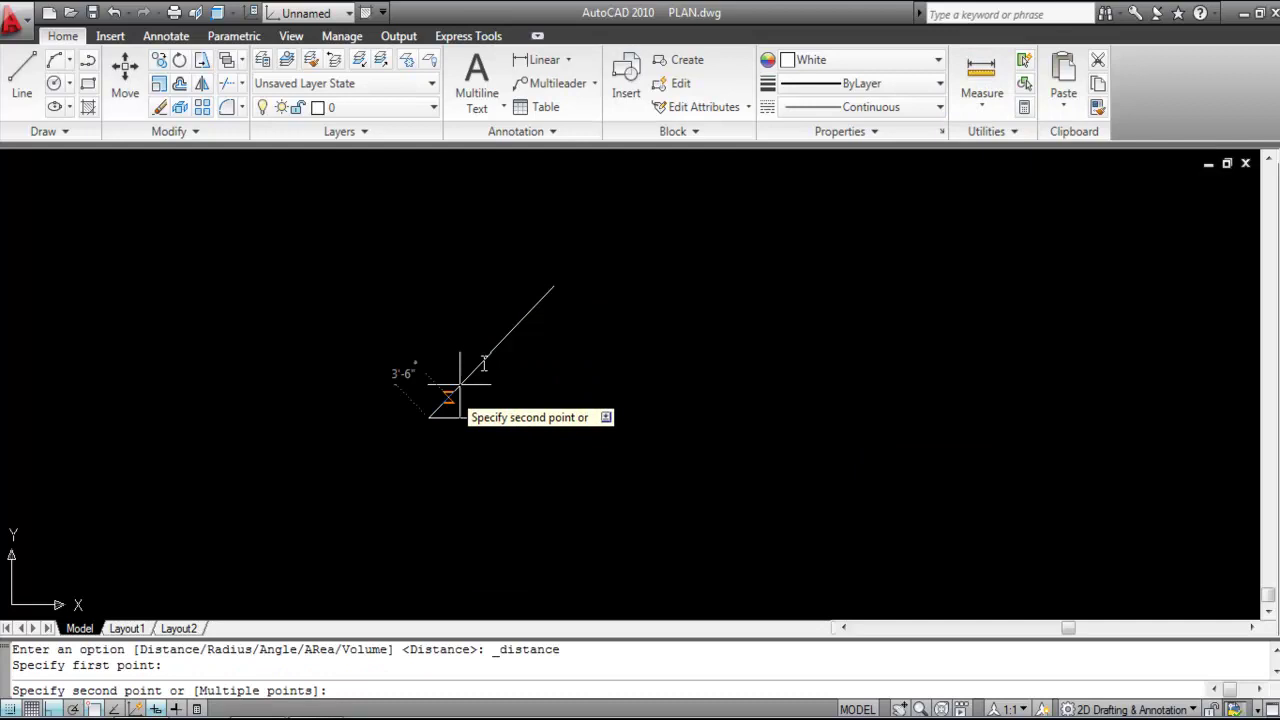
click(555, 286)
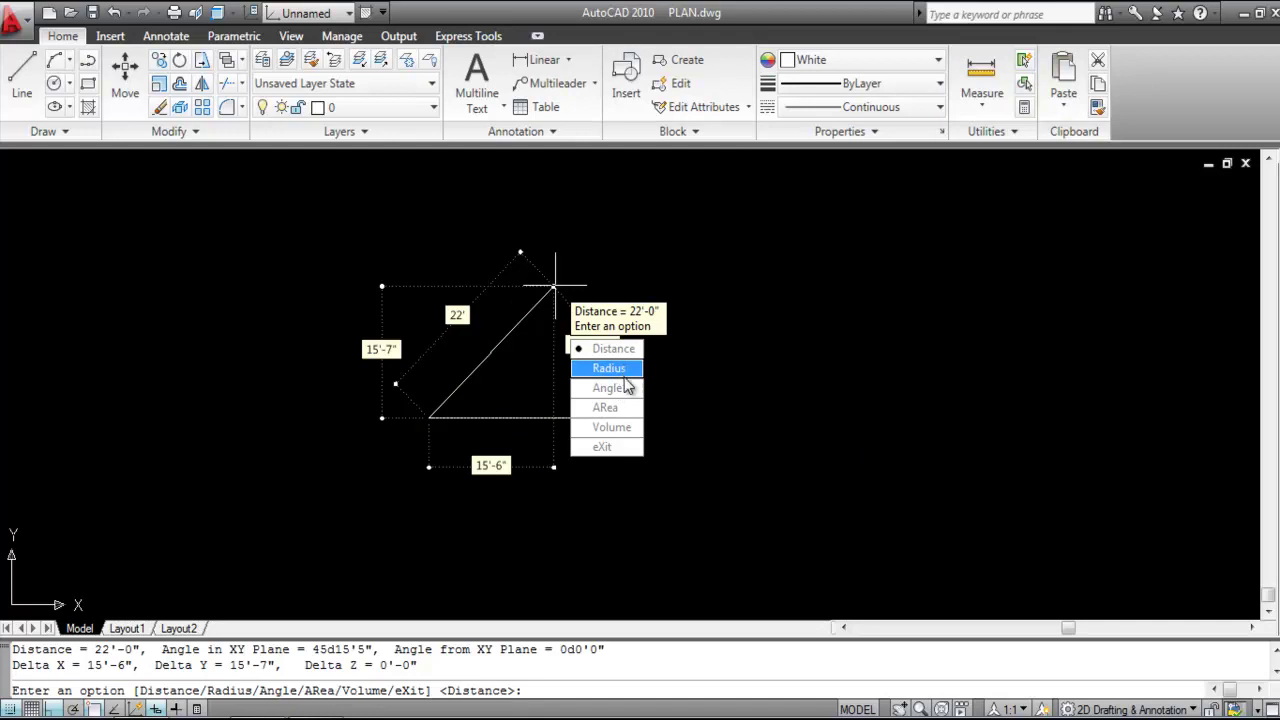
Measure the angle between the diagonal and base lines, confirming 45d15'5"
click(625, 388)
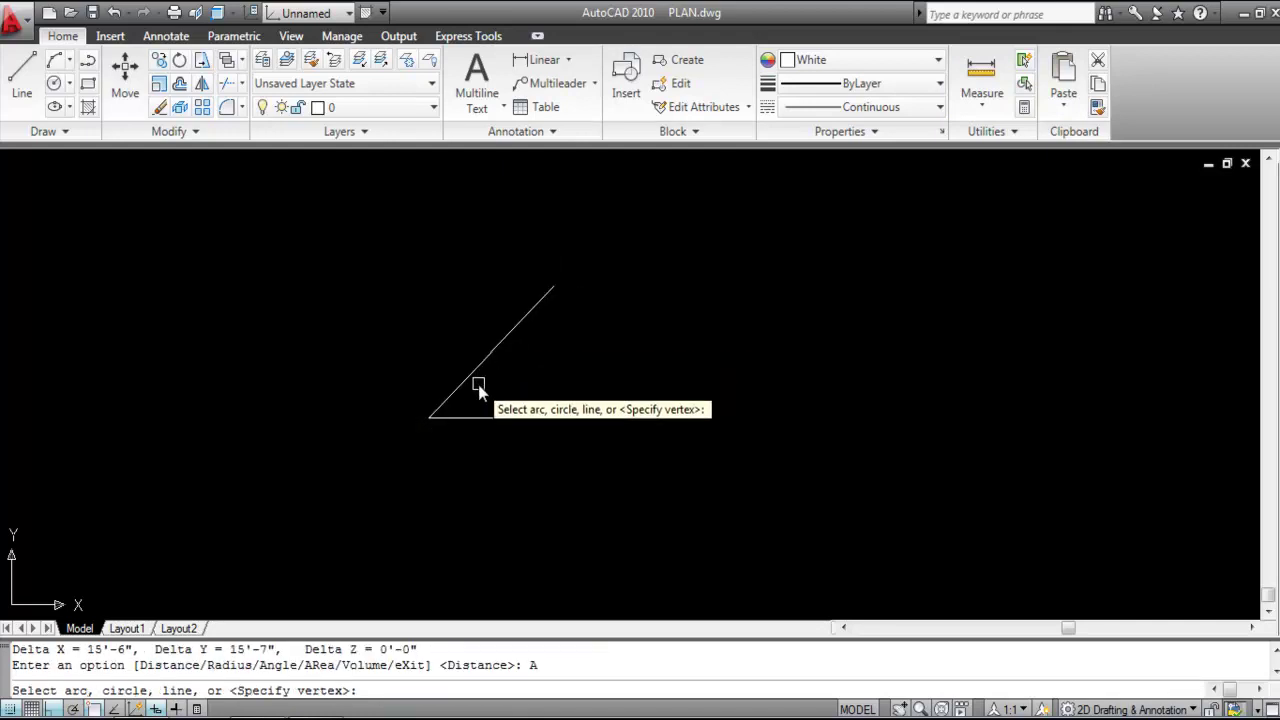
click(472, 380)
click(500, 419)
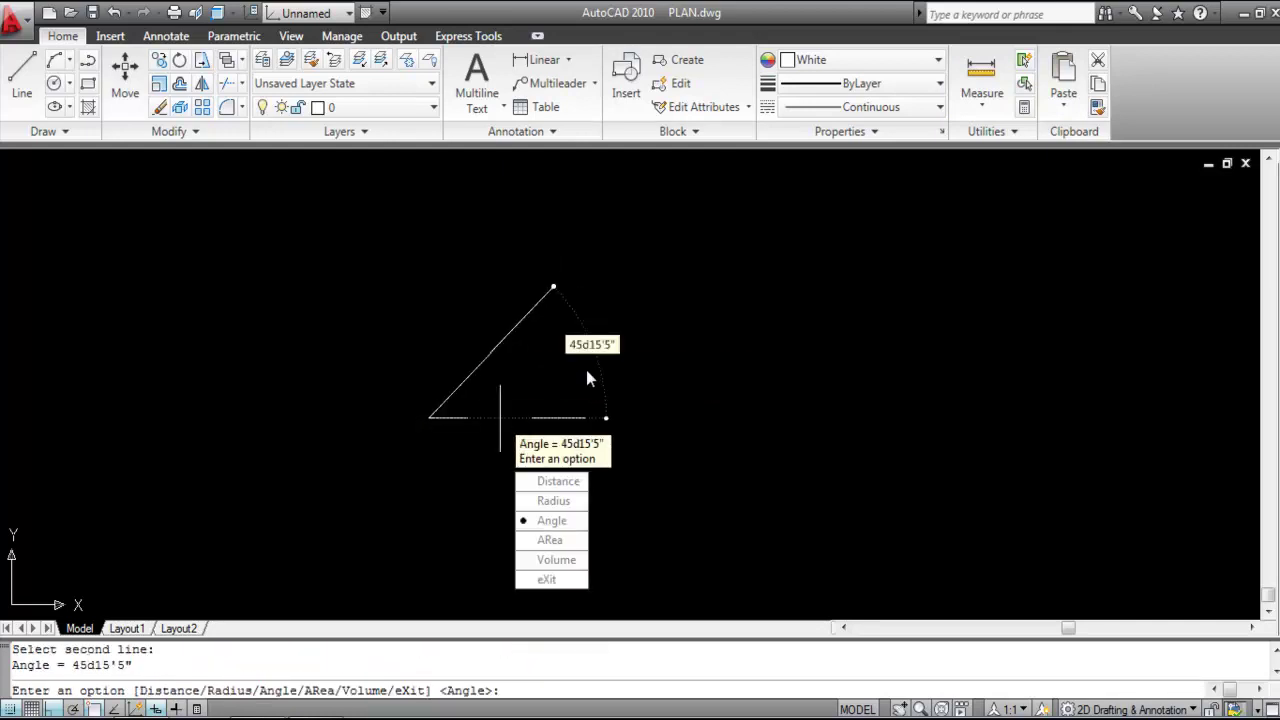